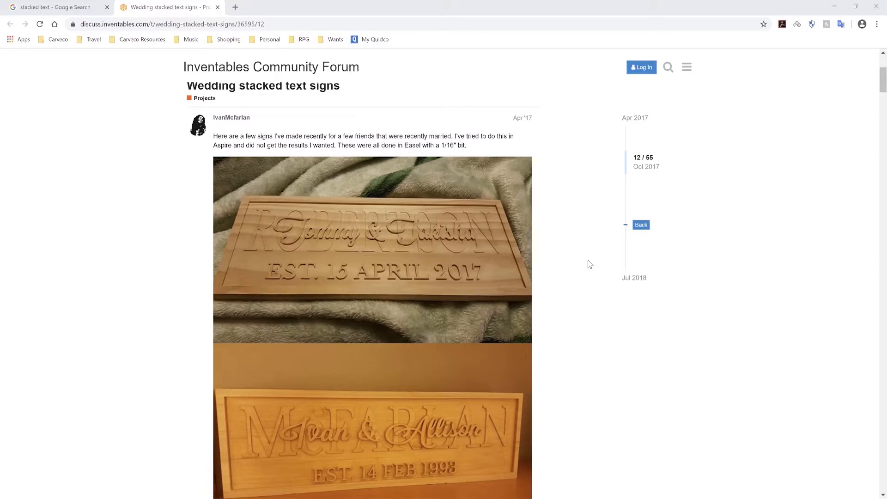
Scroll through the forum thread's photos of stacked text wedding signs.
{"action": "scroll", "coordinate": [581, 243], "scroll_direction": "down", "scroll_amount": 8}
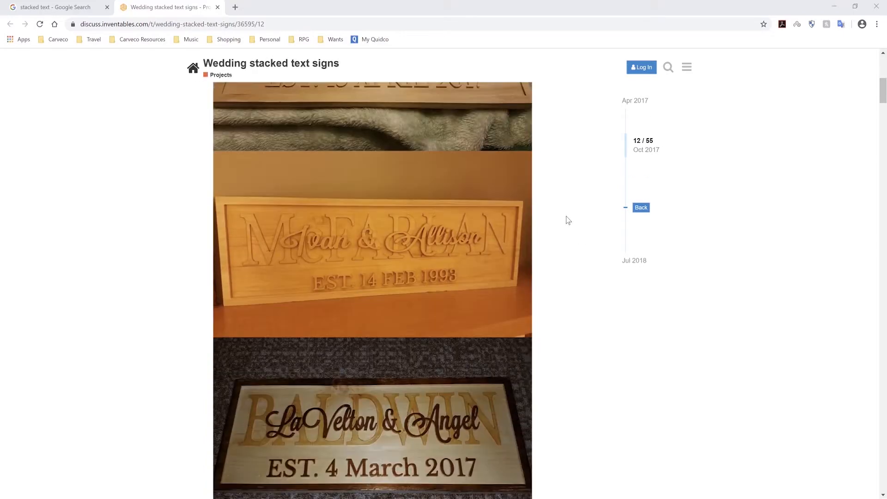
{"action": "scroll", "coordinate": [565, 225], "scroll_direction": "down", "scroll_amount": 15}
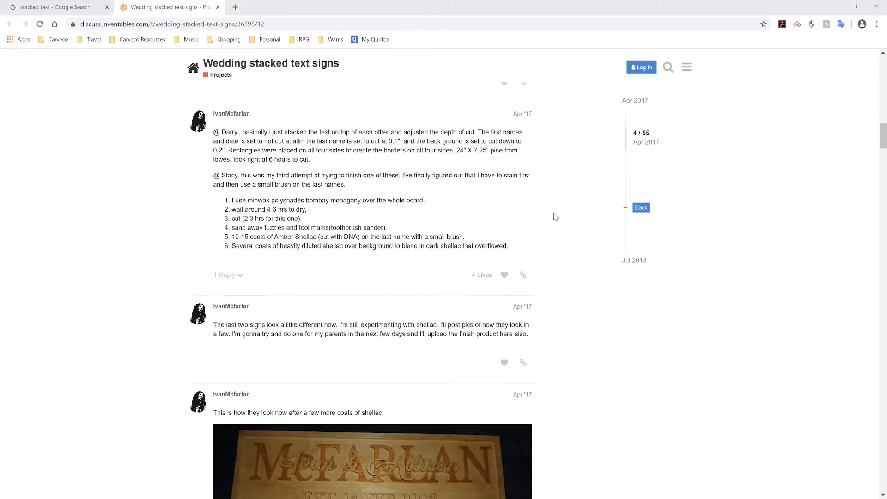
{"action": "scroll", "coordinate": [553, 203], "scroll_direction": "down", "scroll_amount": 5}
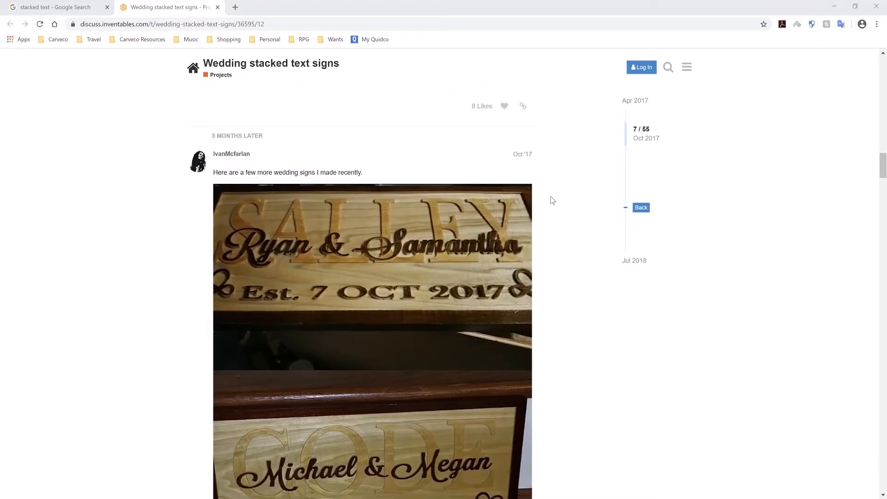
{"action": "scroll", "coordinate": [553, 202], "scroll_direction": "down", "scroll_amount": 4}
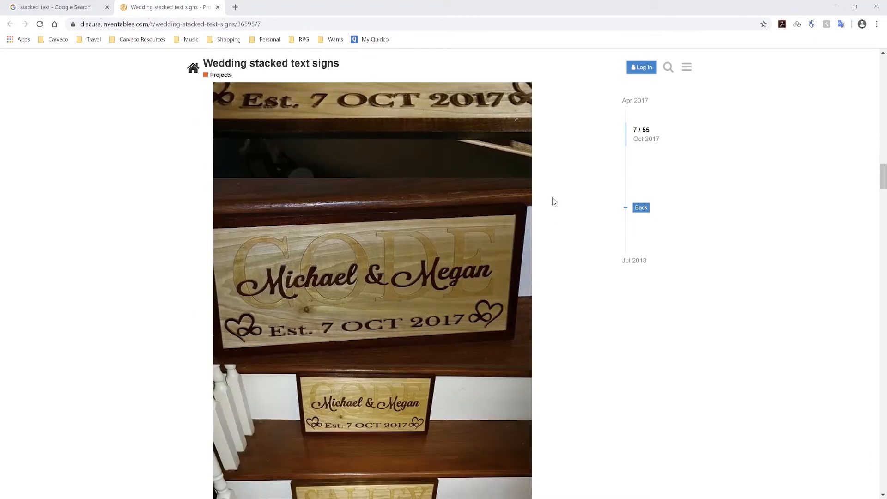
{"action": "scroll", "coordinate": [559, 202], "scroll_direction": "down", "scroll_amount": 3}
{"action": "scroll", "coordinate": [562, 201], "scroll_direction": "up", "scroll_amount": 2}
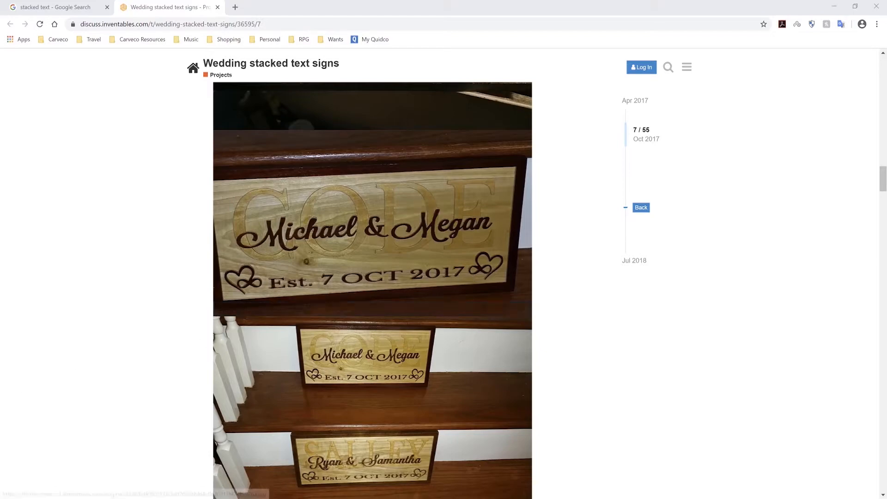
Switch to Carveco Maker and create a new 12 by 6 inch model with its origin at the bottom-left corner.
{"action": "mouse_move", "coordinate": [102, 498]}
{"action": "left_click", "coordinate": [103, 469]}
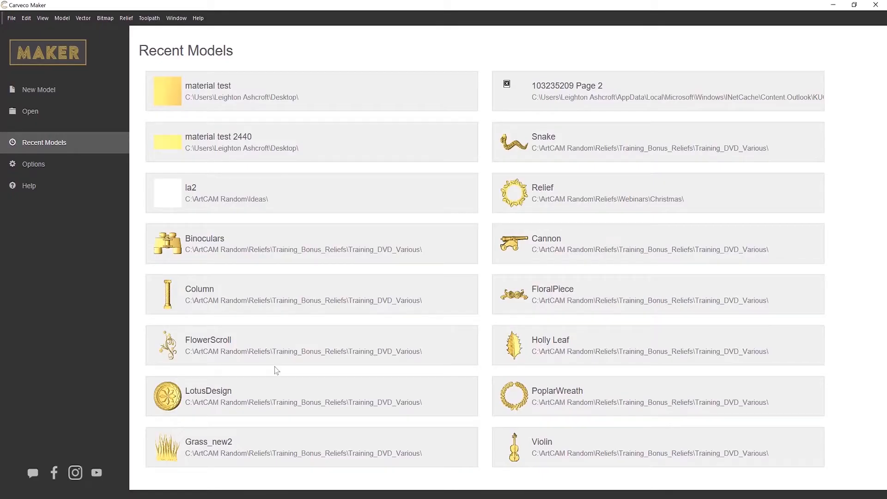
{"action": "left_click", "coordinate": [51, 90]}
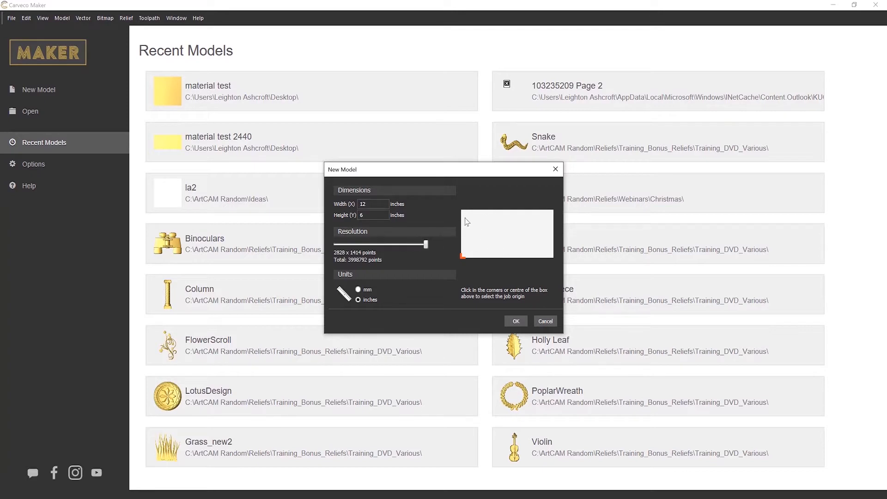
{"action": "left_click", "coordinate": [553, 212]}
{"action": "left_click", "coordinate": [553, 258]}
{"action": "left_click", "coordinate": [465, 261]}
{"action": "left_click", "coordinate": [508, 233]}
{"action": "left_click", "coordinate": [467, 258]}
{"action": "left_click", "coordinate": [514, 321]}
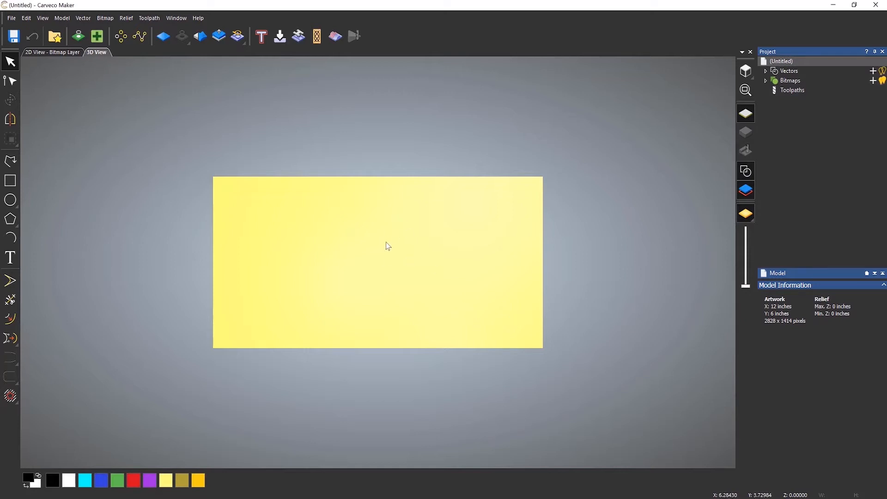
Switch between the 2D and 3D views, orbit the model, and return to the top view.
{"action": "left_click", "coordinate": [59, 52]}
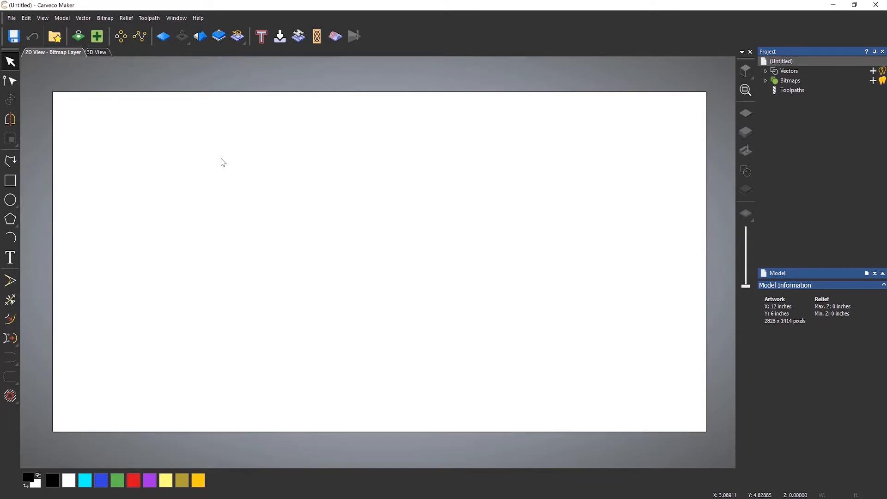
{"action": "left_click", "coordinate": [97, 51]}
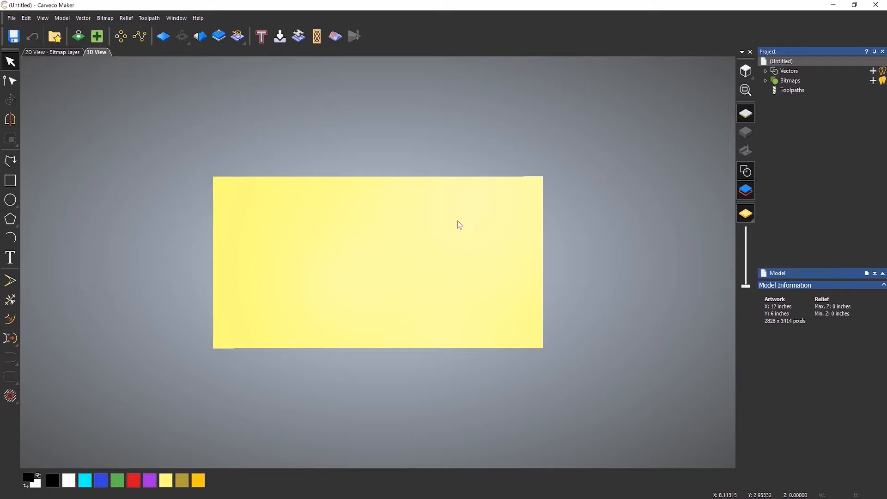
{"action": "left_click_drag", "start_coordinate": [460, 225], "coordinate": [504, 87]}
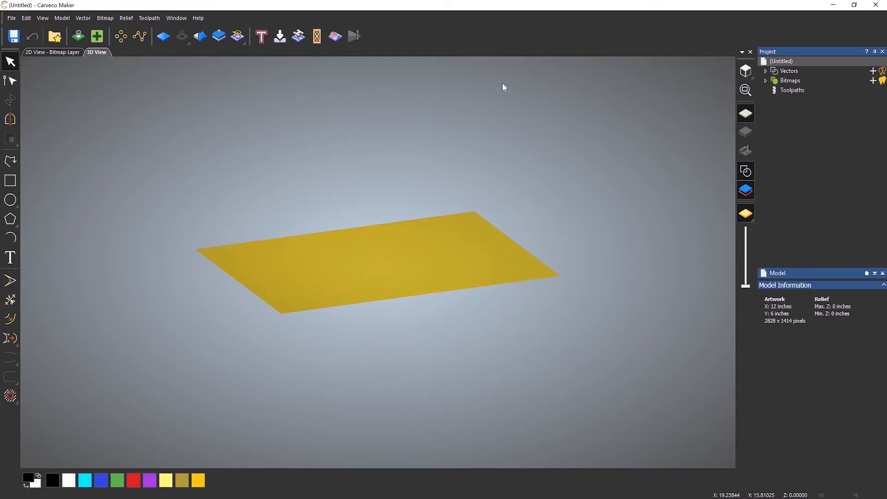
{"action": "left_click", "coordinate": [749, 74]}
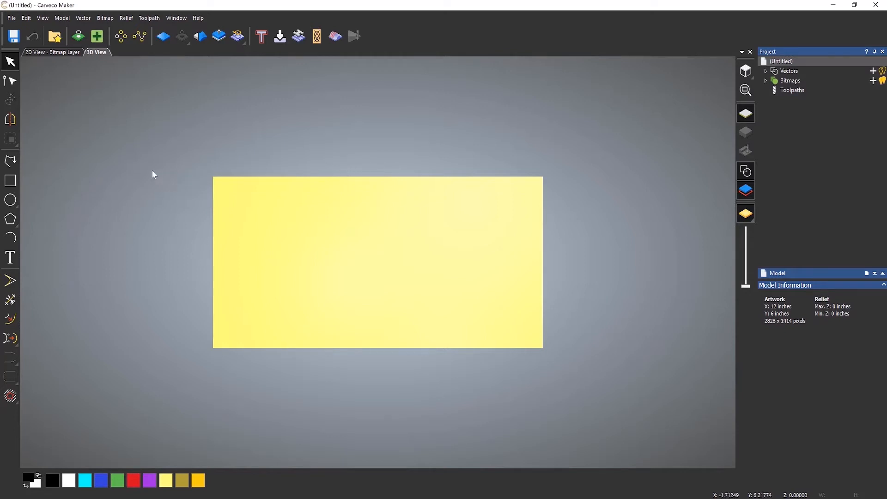
Draw a rectangle on the material and set its size to 10 by 5 inches.
{"action": "left_click", "coordinate": [17, 179]}
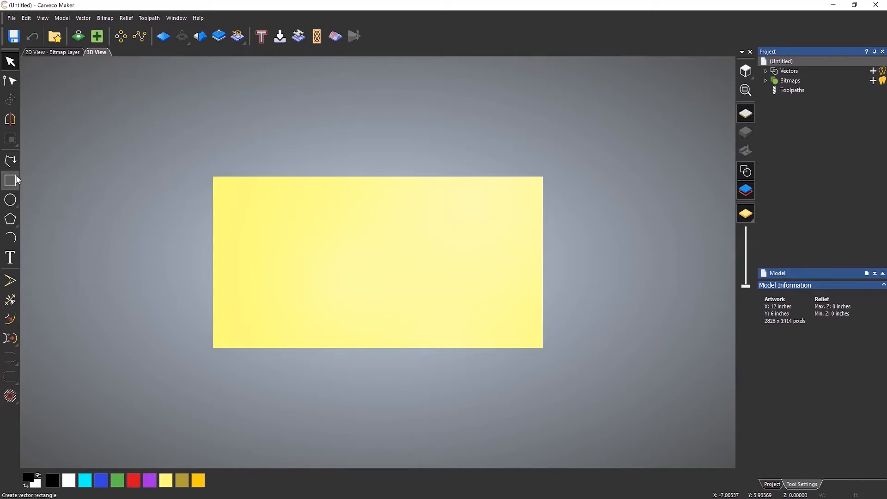
{"action": "left_click_drag", "start_coordinate": [234, 208], "coordinate": [525, 328]}
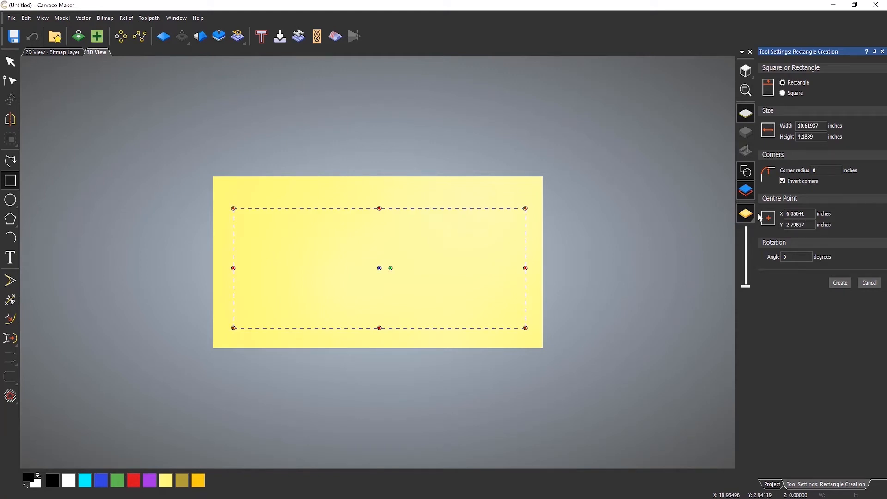
{"action": "double_click", "coordinate": [814, 126]}
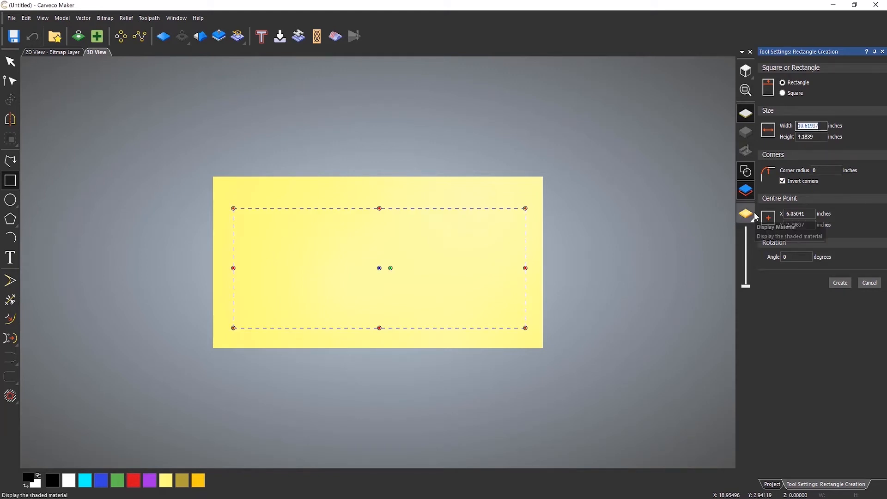
{"action": "type", "text": "10"}
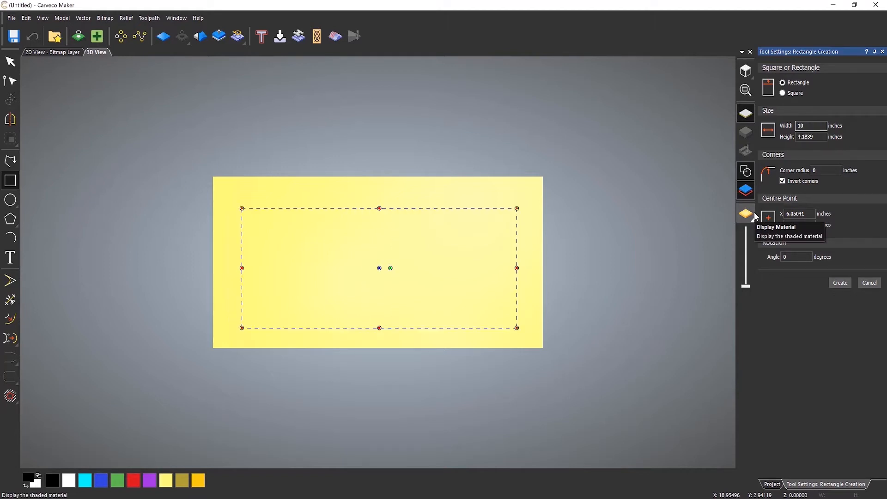
{"action": "key", "text": "Tab"}
{"action": "type", "text": "5"}
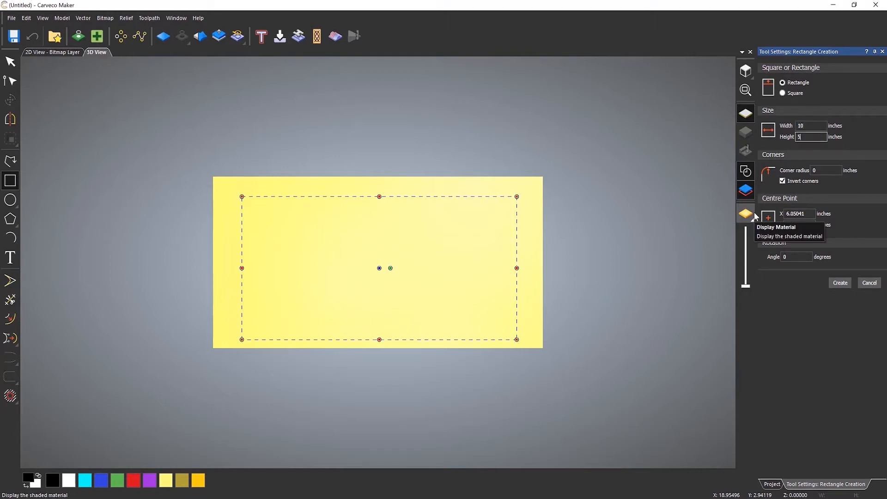
Give the rectangle inverted corners with a radius of about 0.46 inches and create it.
{"action": "left_click", "coordinate": [782, 181]}
{"action": "mouse_move", "coordinate": [518, 198]}
{"action": "left_mouse_down"}
{"action": "mouse_move", "coordinate": [475, 241]}
{"action": "mouse_move", "coordinate": [511, 214]}
{"action": "mouse_move", "coordinate": [486, 231]}
{"action": "mouse_move", "coordinate": [504, 208]}
{"action": "left_mouse_up"}
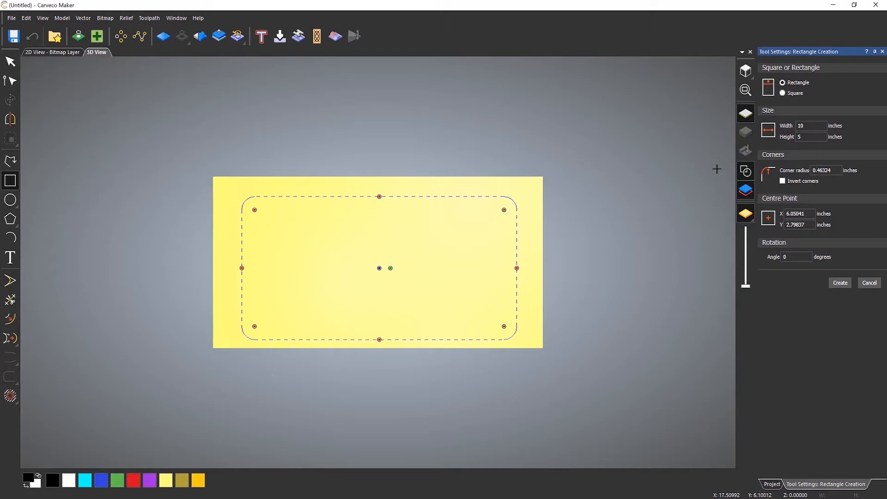
{"action": "left_click", "coordinate": [782, 181]}
{"action": "left_click", "coordinate": [840, 283]}
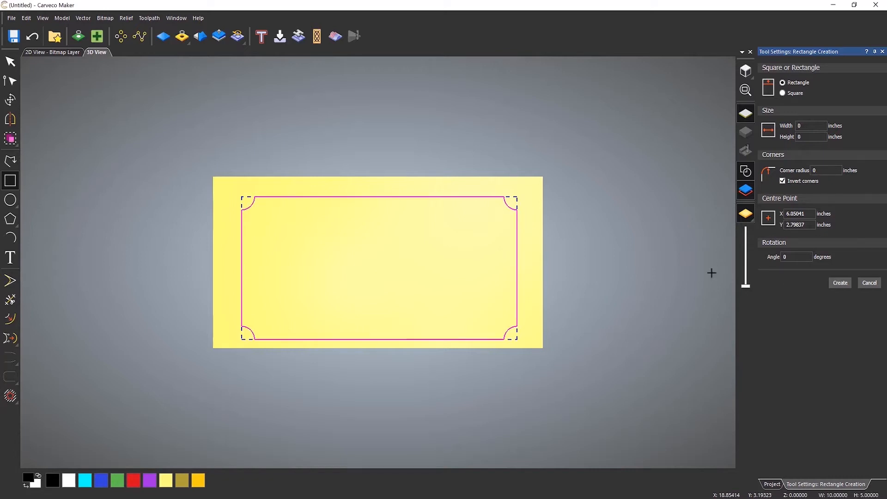
{"action": "left_click", "coordinate": [869, 283]}
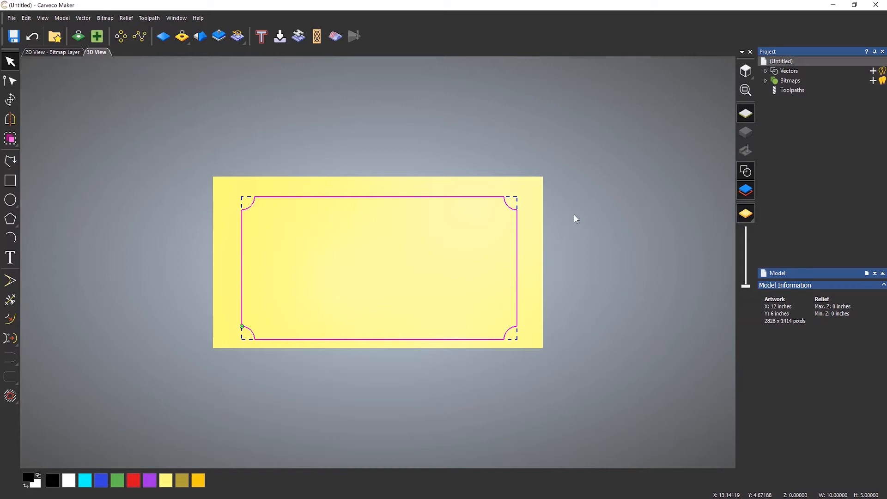
Centre the rectangle in the model.
{"action": "key", "text": "F9"}
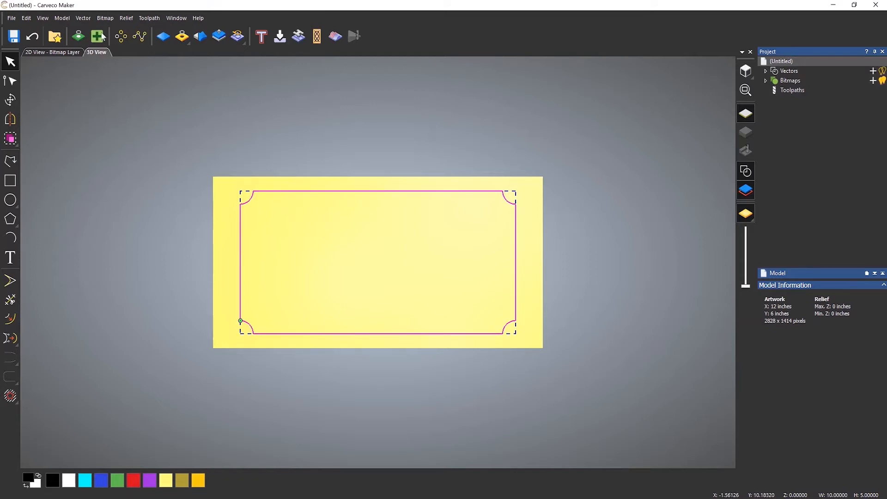
{"action": "left_click", "coordinate": [83, 18]}
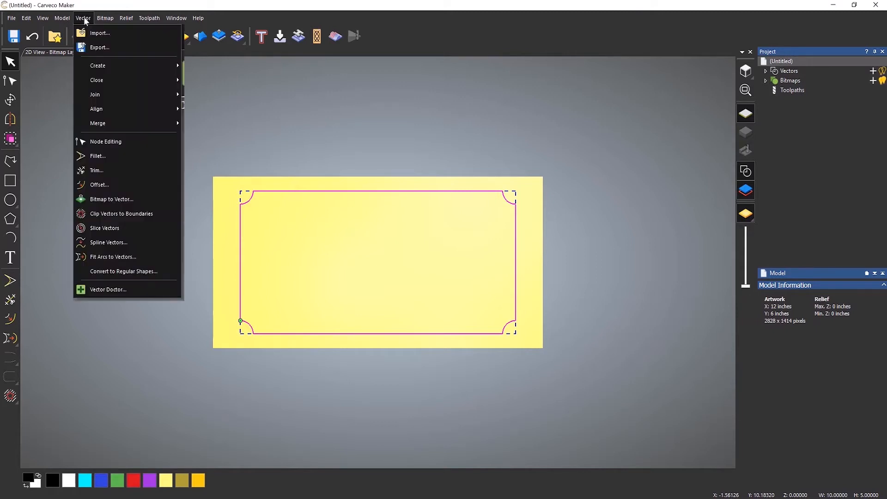
{"action": "mouse_move", "coordinate": [126, 109]}
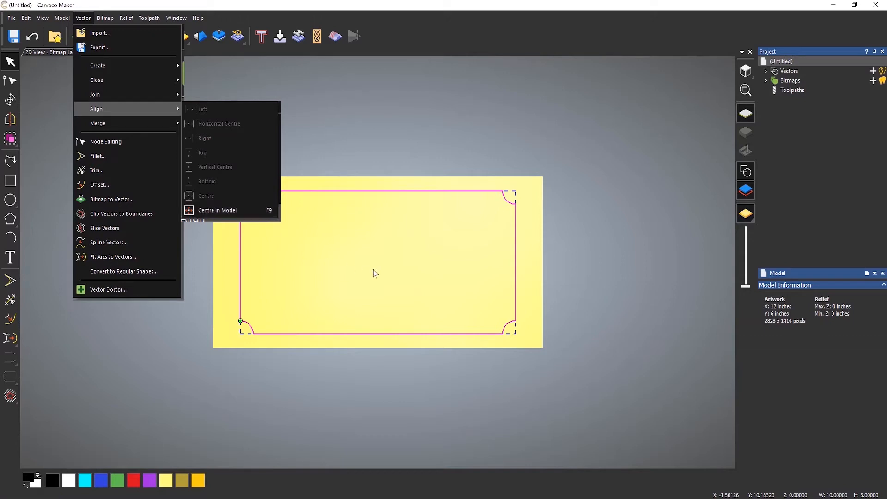
{"action": "left_click", "coordinate": [258, 217]}
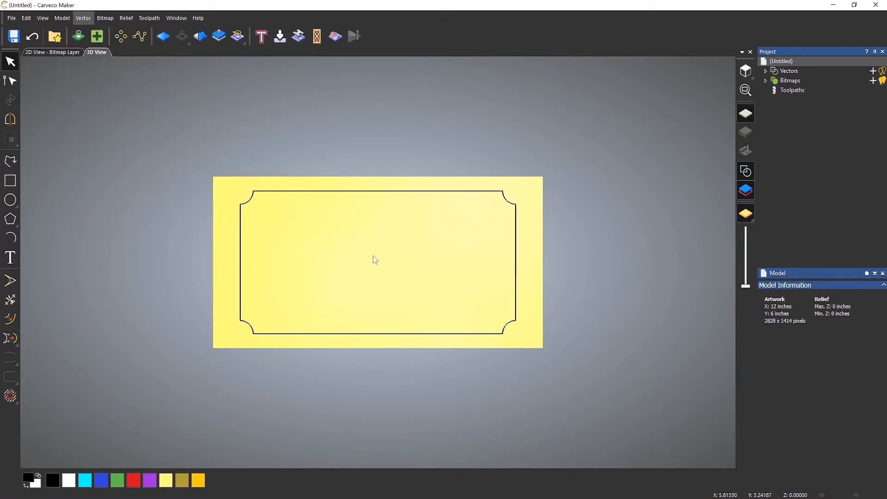
Offset the rectangle 0.5 inches inwards to create an inner border.
{"action": "left_click", "coordinate": [10, 323]}
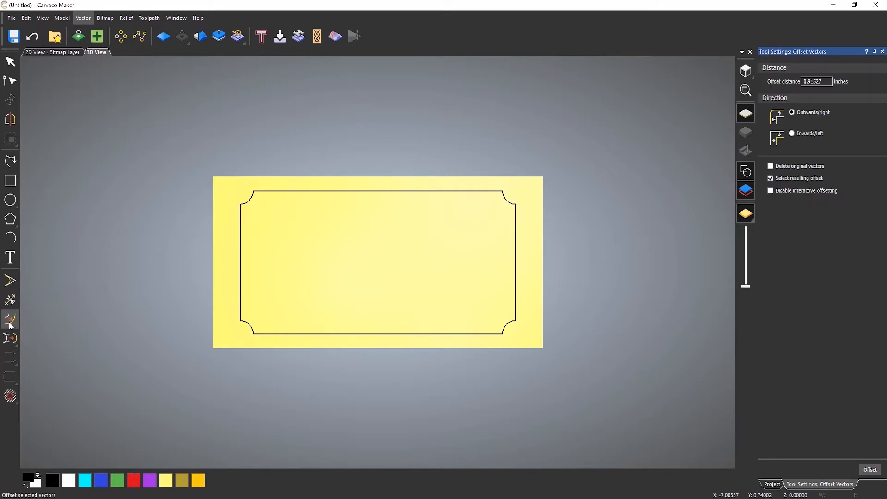
{"action": "double_click", "coordinate": [827, 83]}
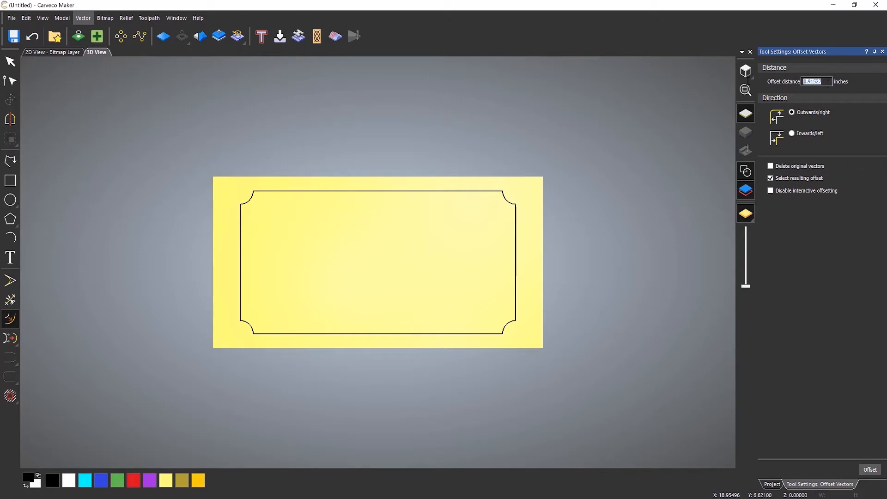
{"action": "type", "text": "0.5"}
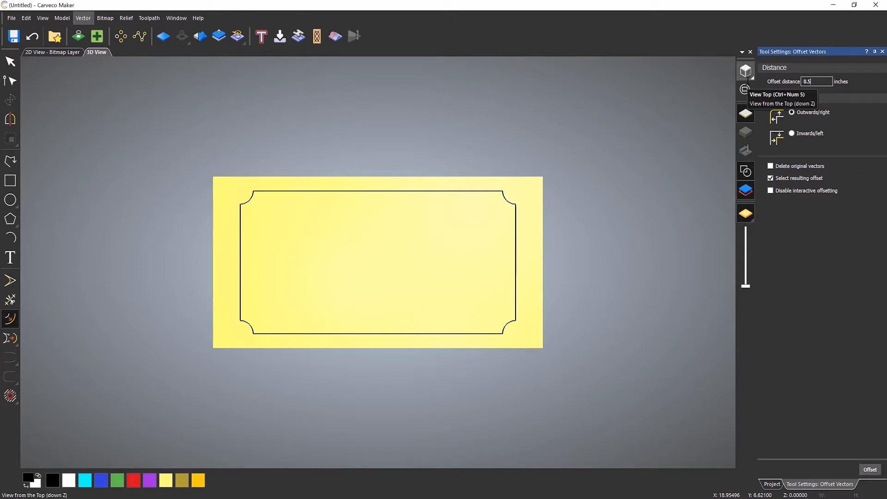
{"action": "left_click", "coordinate": [794, 135]}
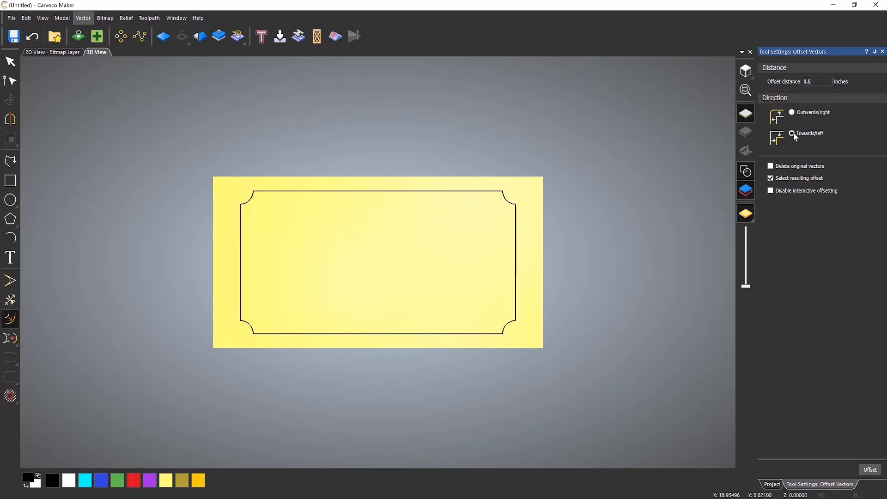
{"action": "left_click", "coordinate": [448, 192]}
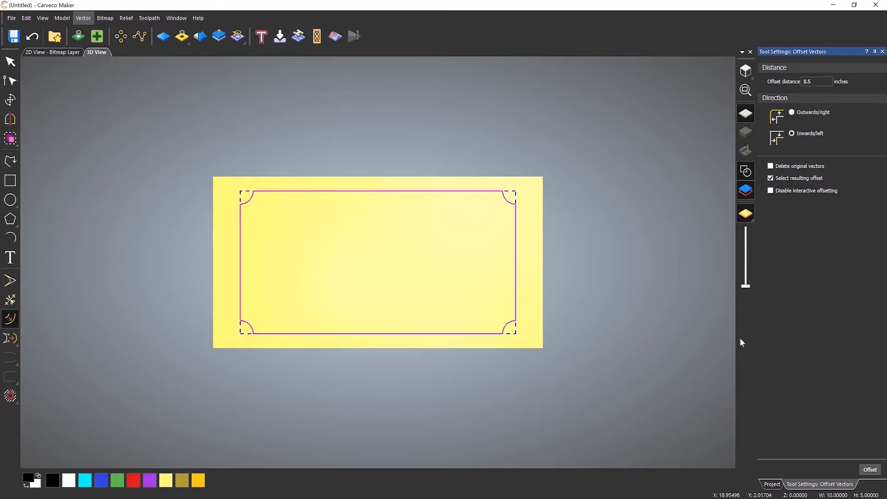
{"action": "left_click", "coordinate": [869, 468]}
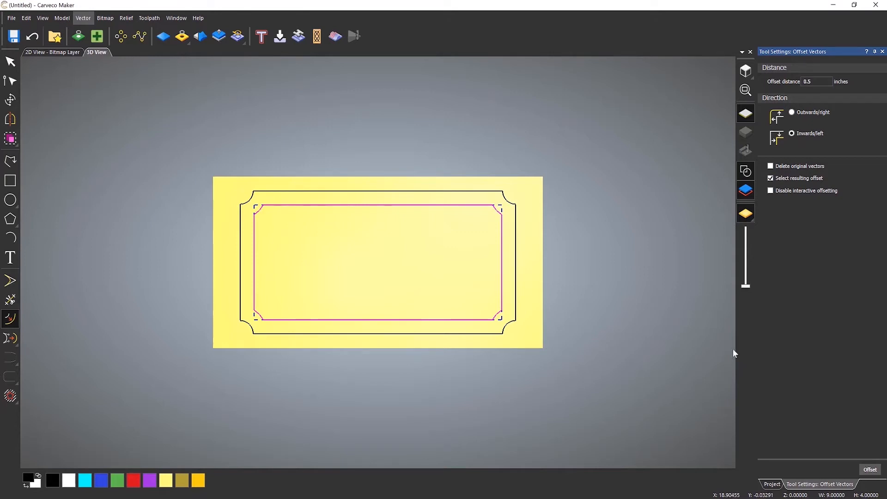
{"action": "left_click", "coordinate": [882, 52]}
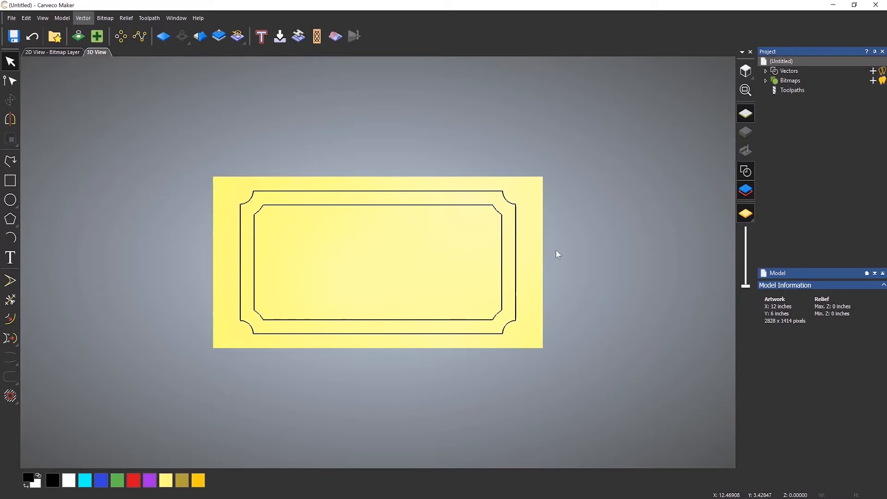
Start the vector text tool and browse the font list, selecting Century.
{"action": "scroll", "coordinate": [383, 261], "scroll_direction": "up", "scroll_amount": 2}
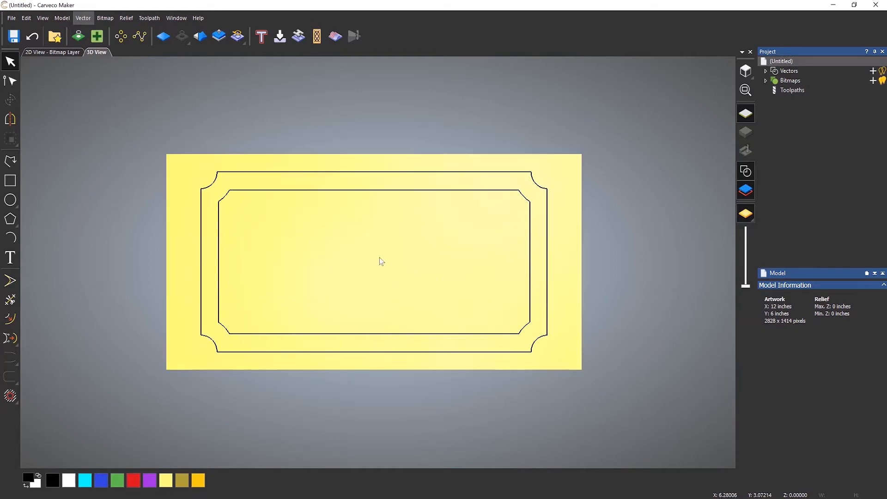
{"action": "scroll", "coordinate": [374, 253], "scroll_direction": "up", "scroll_amount": 1}
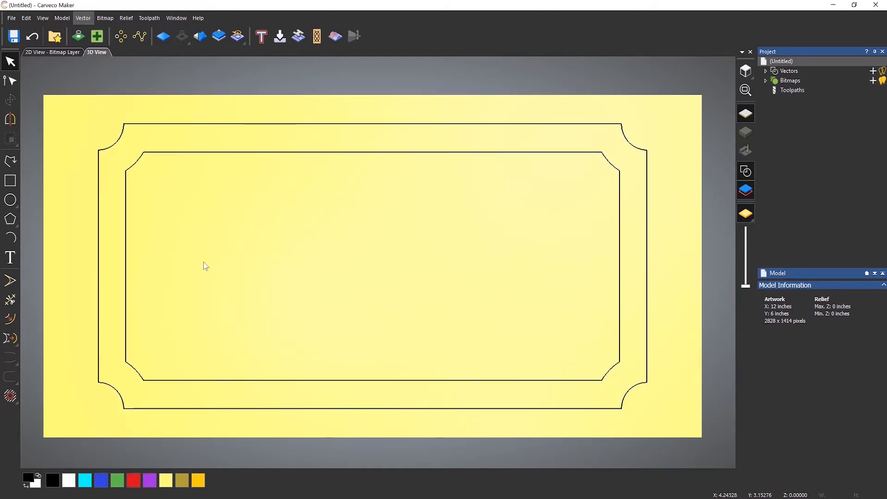
{"action": "left_click", "coordinate": [10, 259]}
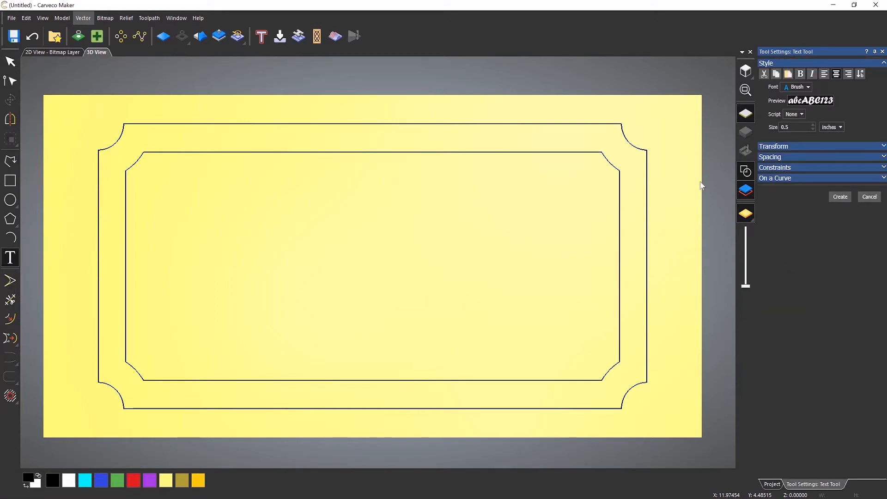
{"action": "left_click", "coordinate": [809, 88]}
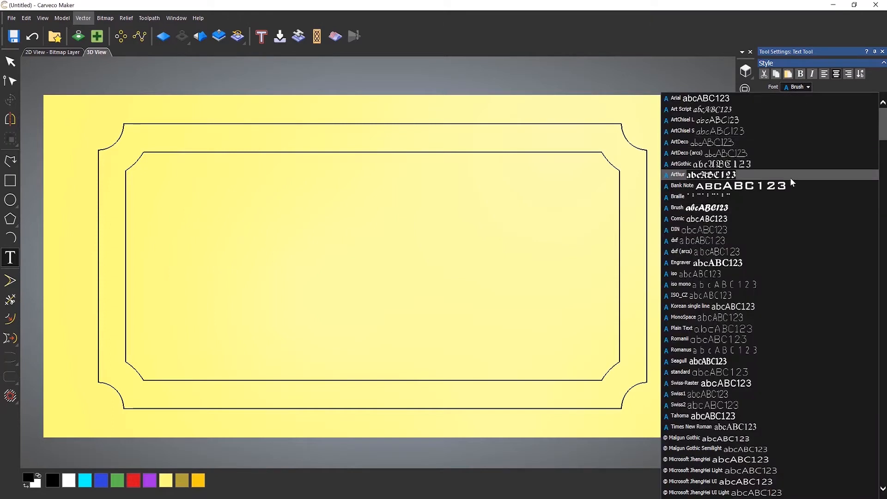
{"action": "scroll", "coordinate": [770, 223], "scroll_direction": "down", "scroll_amount": 15}
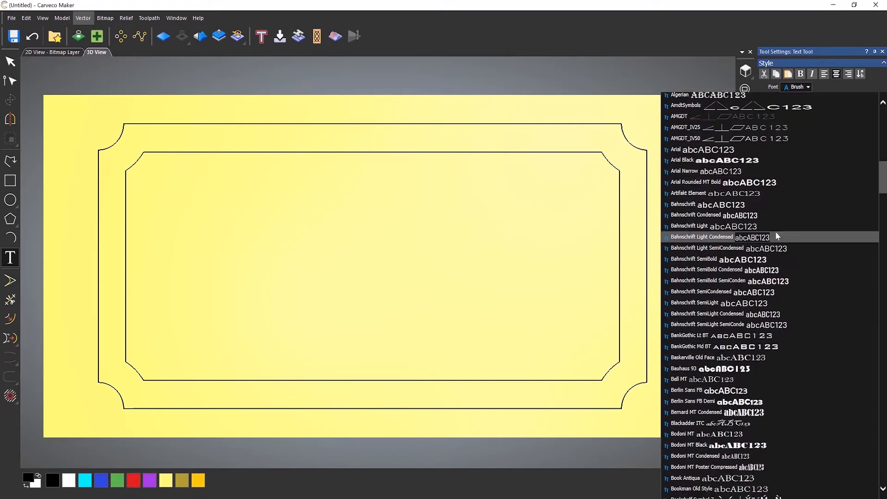
{"action": "scroll", "coordinate": [777, 231], "scroll_direction": "down", "scroll_amount": 5}
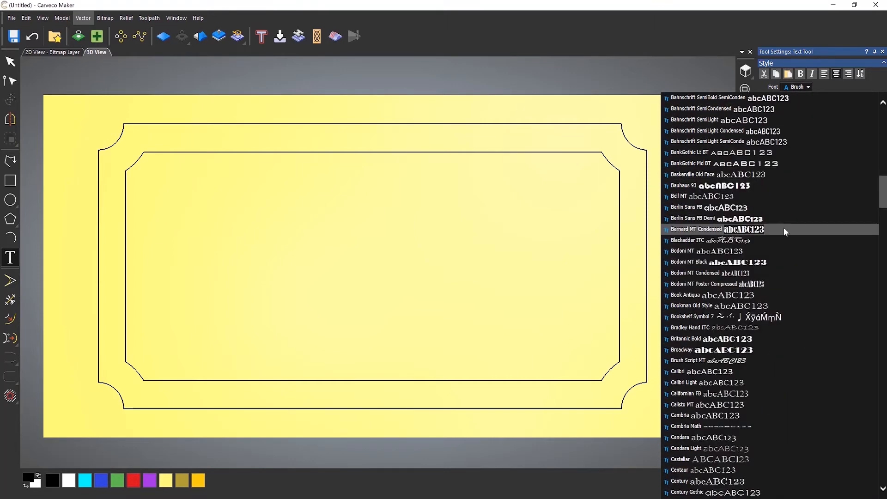
{"action": "scroll", "coordinate": [811, 188], "scroll_direction": "up", "scroll_amount": 10}
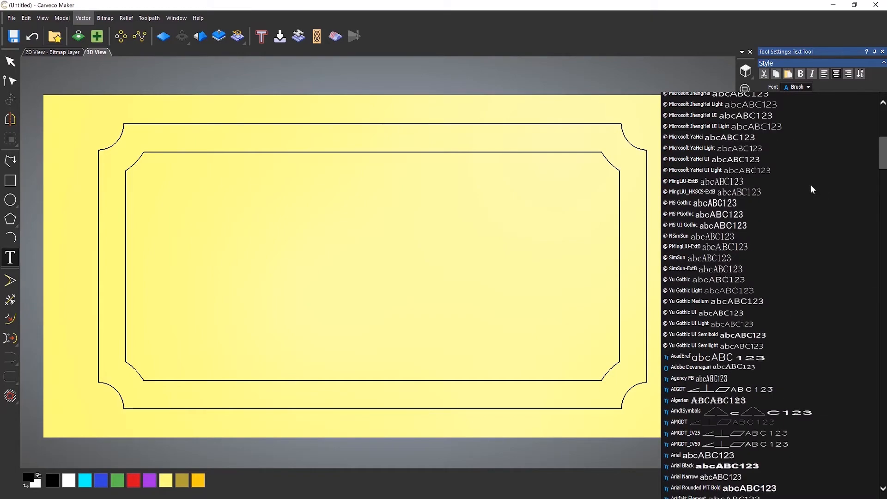
{"action": "scroll", "coordinate": [811, 185], "scroll_direction": "up", "scroll_amount": 10}
{"action": "scroll", "coordinate": [811, 184], "scroll_direction": "down", "scroll_amount": 14}
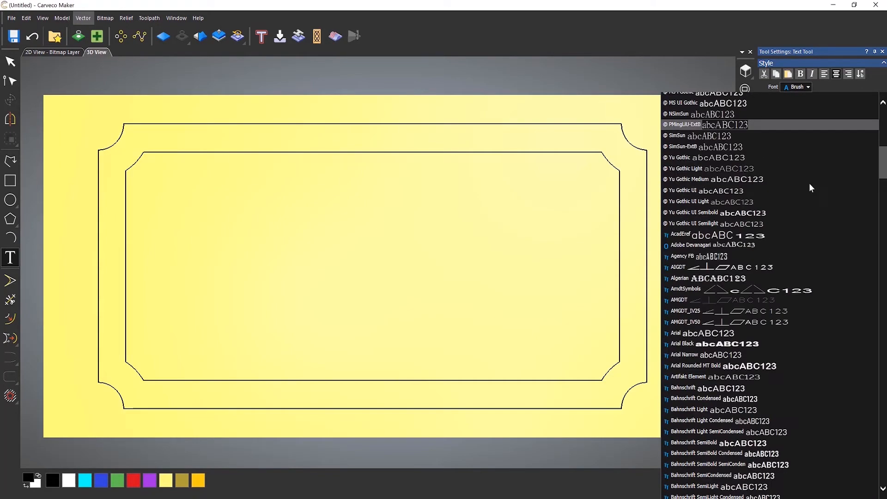
{"action": "scroll", "coordinate": [809, 185], "scroll_direction": "down", "scroll_amount": 15}
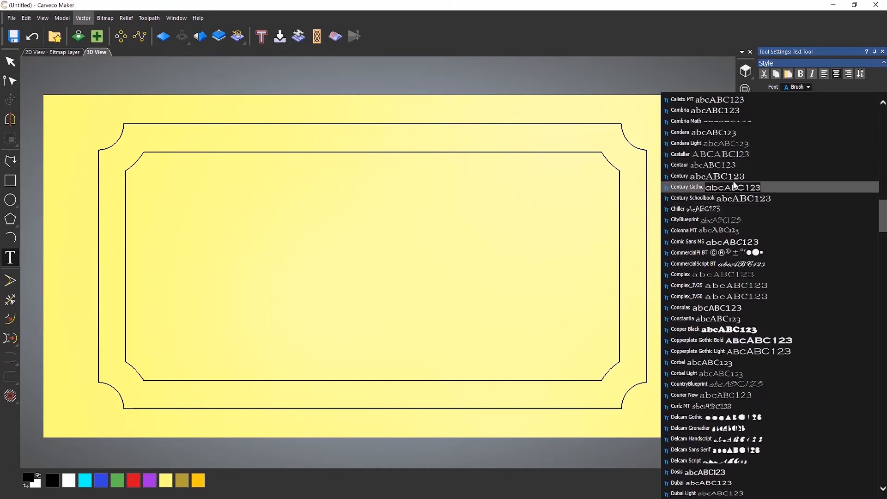
{"action": "left_click", "coordinate": [725, 176]}
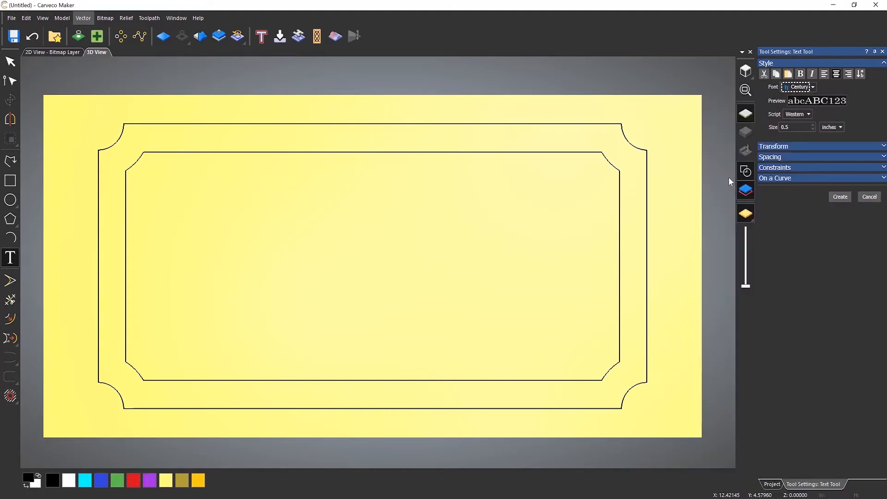
{"action": "left_click", "coordinate": [813, 88]}
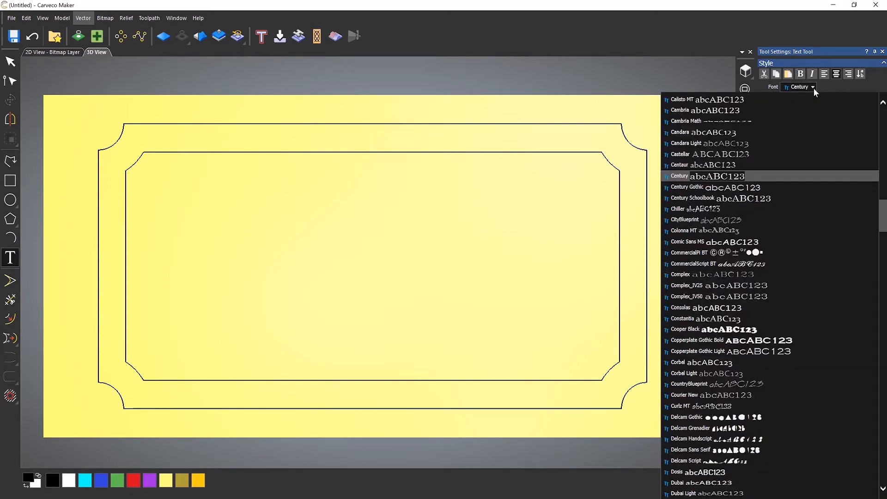
{"action": "left_click", "coordinate": [814, 88]}
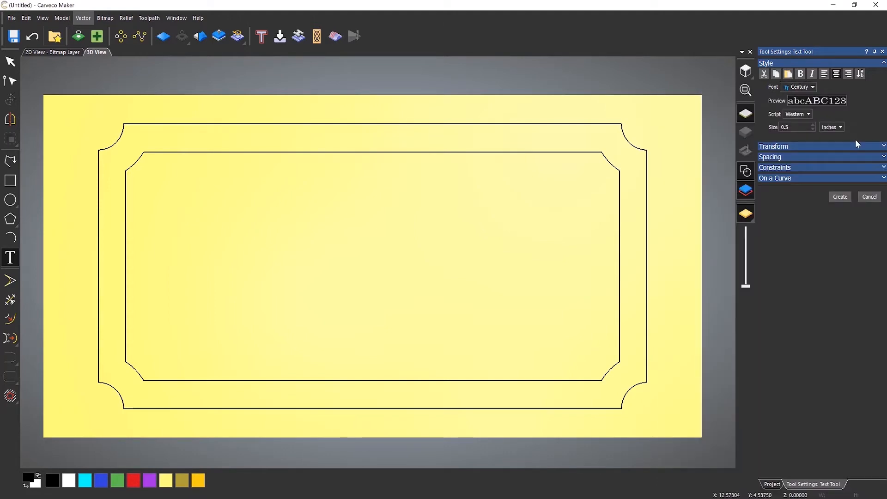
Step through the fonts one at a time, settling on Dosis at 0.5 inches.
{"action": "key", "text": "Down"}
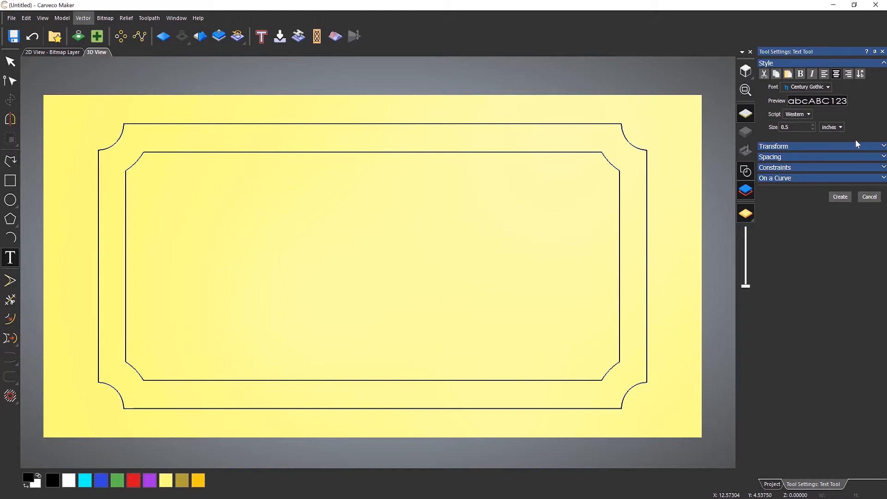
{"action": "key", "text": "Down"}
{"action": "key", "text": "Down"}
{"action": "key", "text": "Down"}
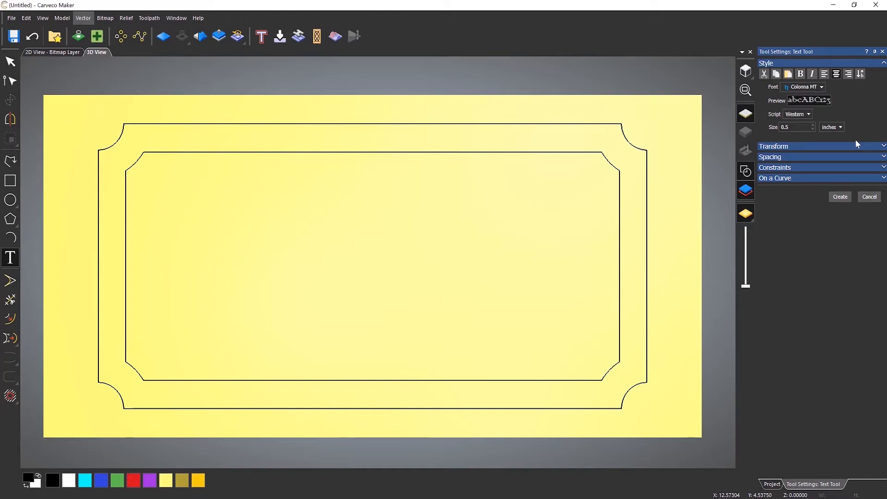
{"action": "key", "text": "Down"}
{"action": "key", "text": "Down"}
{"action": "key", "text": "Down"}
{"action": "key", "text": "Down"}
{"action": "key", "text": "Down"}
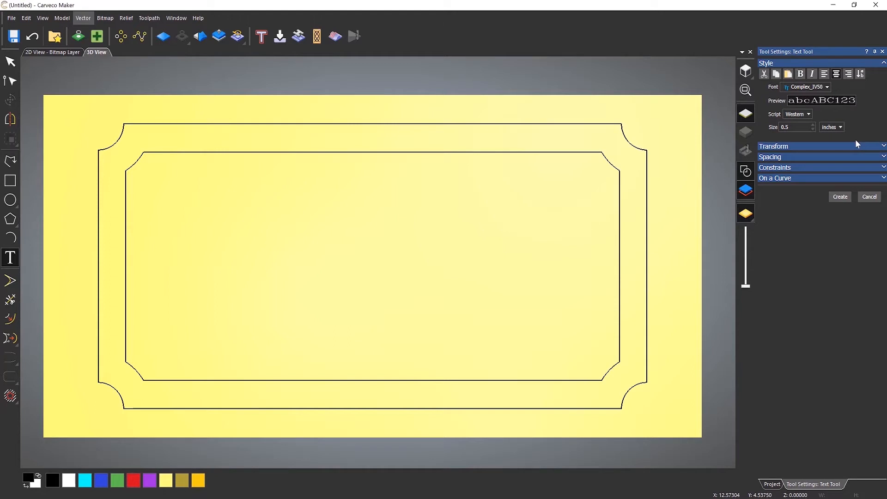
{"action": "key", "text": "Down"}
{"action": "key", "text": "Down"}
{"action": "key", "text": "Down"}
{"action": "key", "text": "Down"}
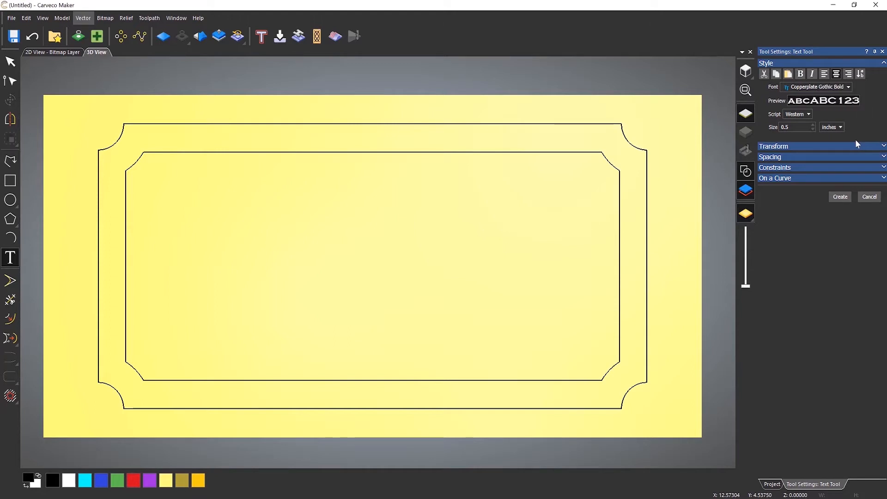
{"action": "key", "text": "Down"}
{"action": "key", "text": "Down"}
{"action": "key", "text": "Down"}
{"action": "key", "text": "Down"}
{"action": "key", "text": "Down"}
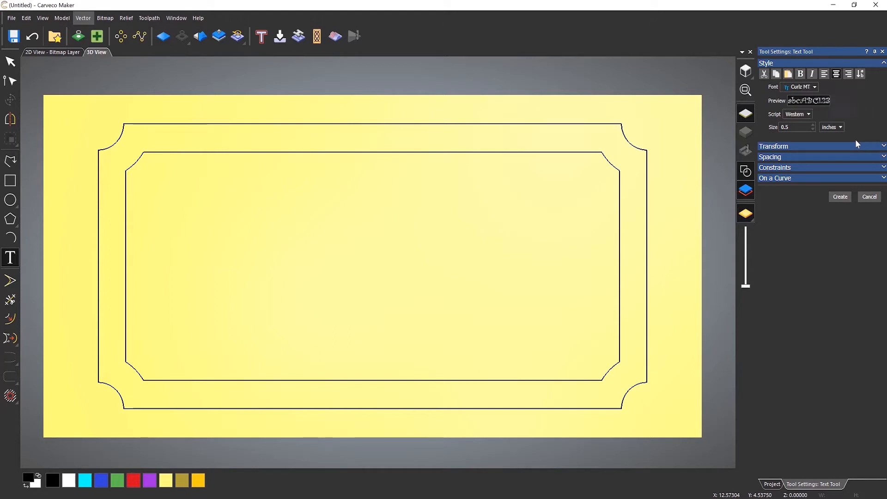
{"action": "key", "text": "Down"}
{"action": "key", "text": "Down"}
{"action": "key", "text": "Down"}
{"action": "key", "text": "Down"}
{"action": "key", "text": "Down"}
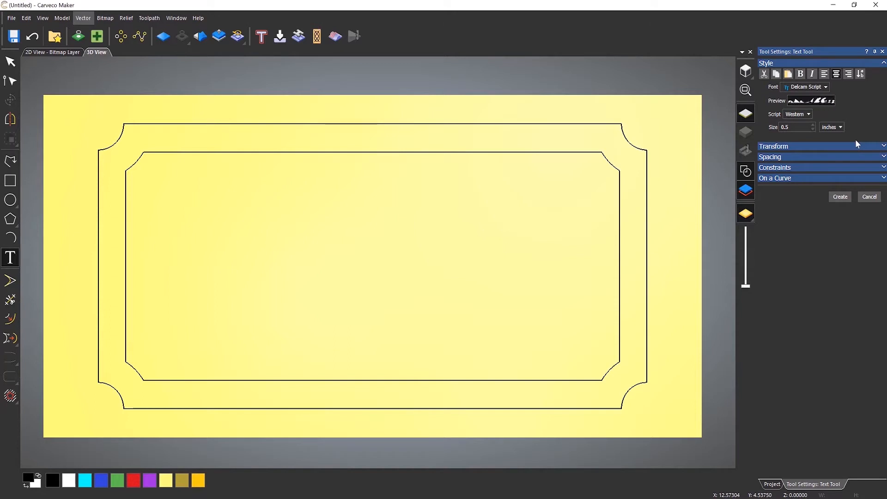
{"action": "key", "text": "Down"}
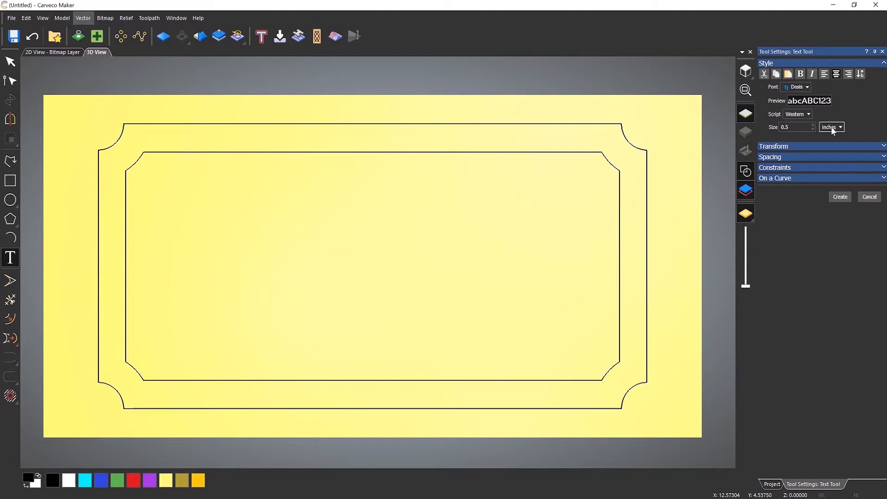
{"action": "left_click", "coordinate": [197, 239]}
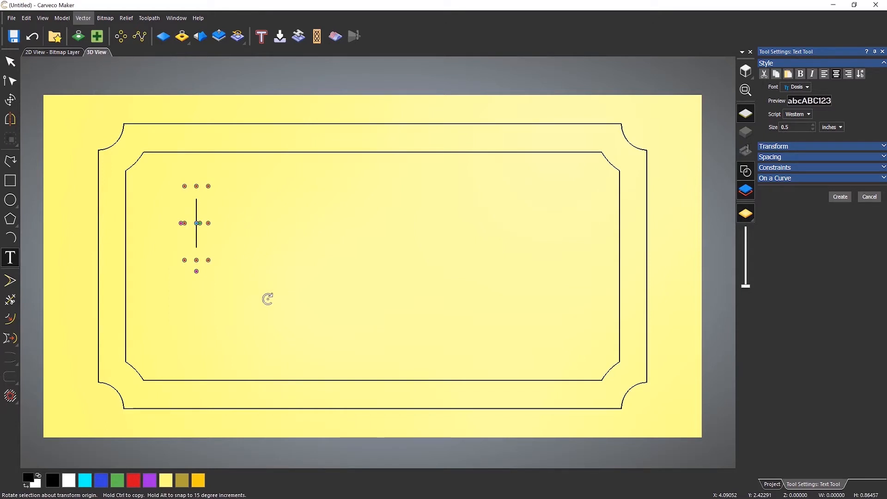
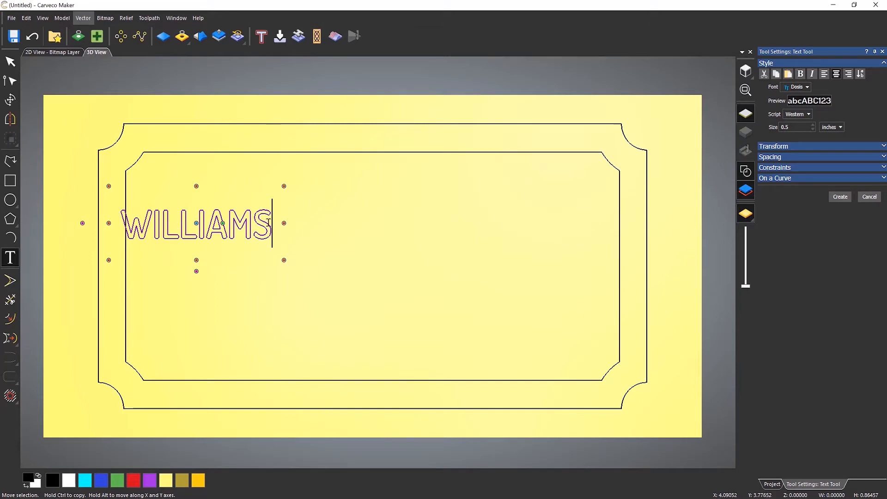
Select the WILLIAMS text and preview it in successive fonts from Dubai through Eras Light ITC.
{"action": "left_click_drag", "start_coordinate": [271, 224], "coordinate": [129, 229]}
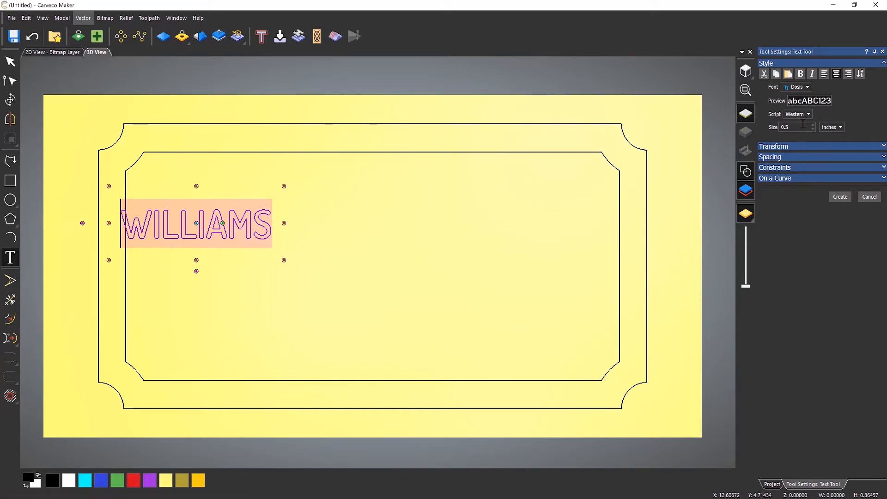
{"action": "left_click", "coordinate": [808, 87]}
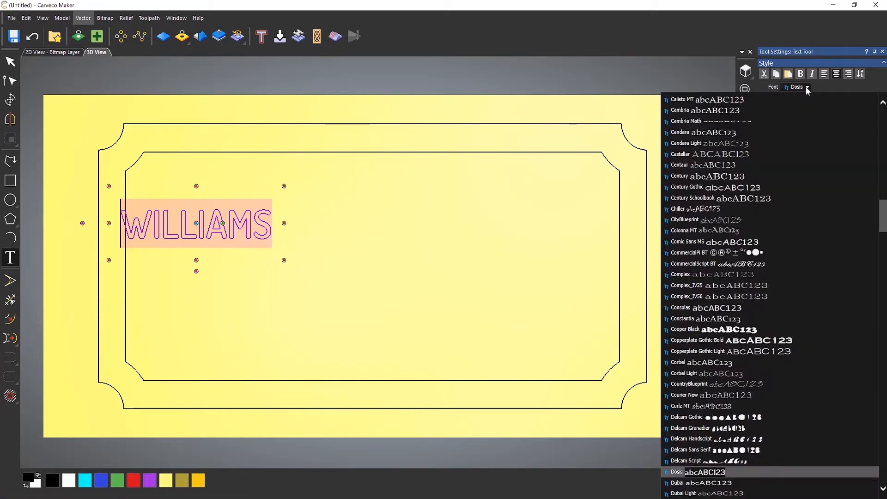
{"action": "left_click", "coordinate": [808, 88]}
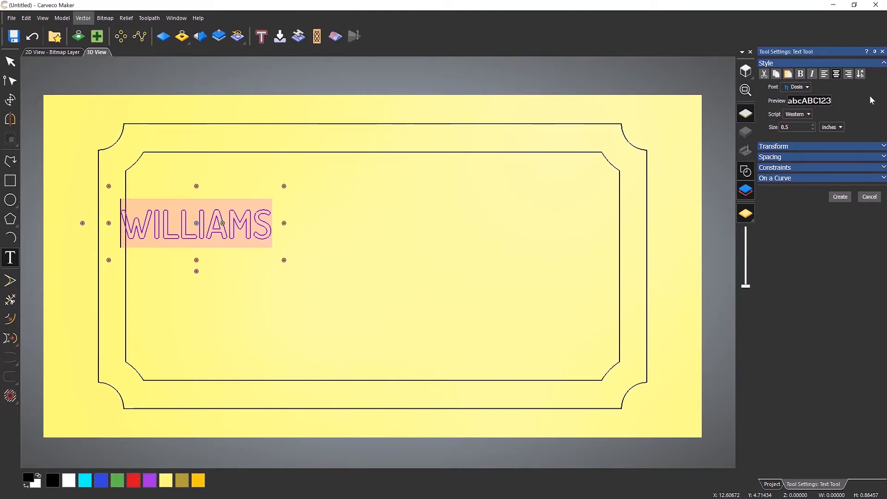
{"action": "key", "text": "Down"}
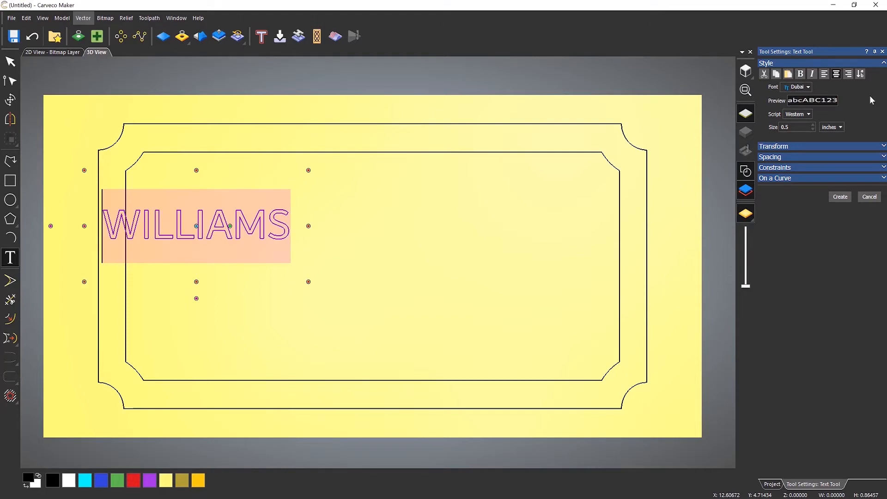
{"action": "key", "text": "Down"}
{"action": "key", "text": "Down"}
{"action": "key", "text": "Down"}
{"action": "key", "text": "Down"}
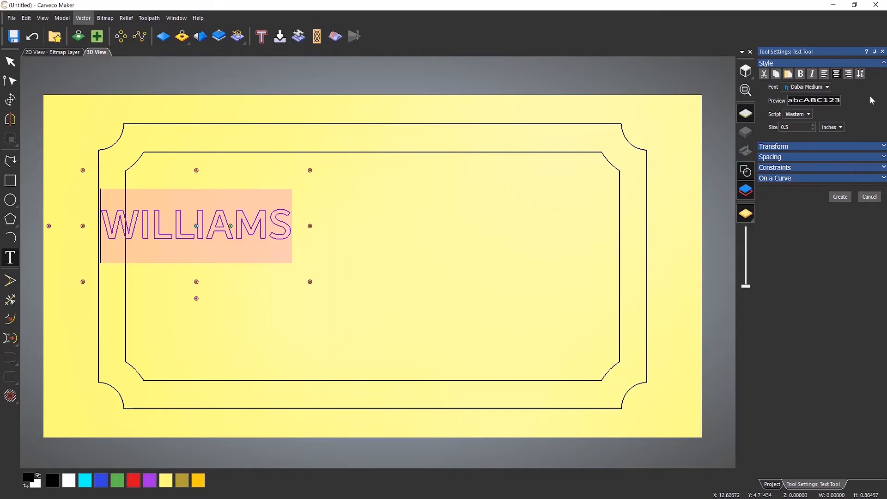
{"action": "key", "text": "Down"}
{"action": "key", "text": "Down"}
{"action": "key", "text": "Down"}
{"action": "key", "text": "Down"}
{"action": "key", "text": "Down"}
{"action": "key", "text": "Down"}
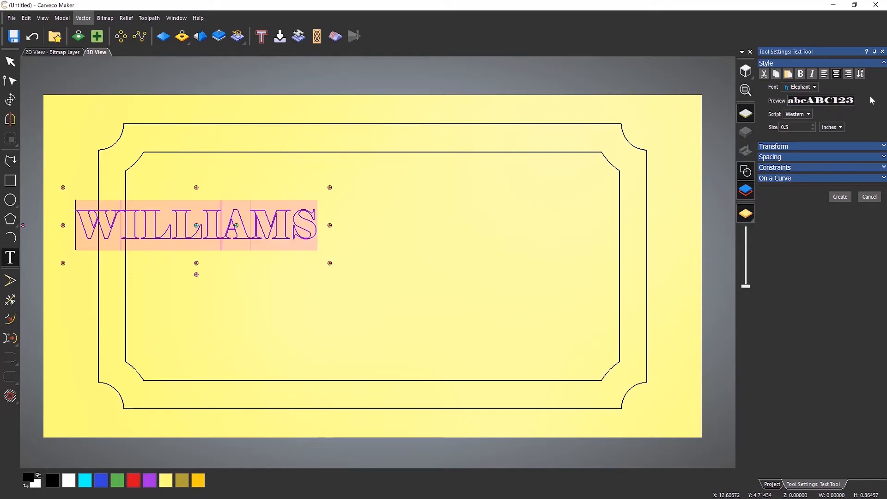
{"action": "key", "text": "Down"}
{"action": "key", "text": "Down"}
{"action": "key", "text": "Down"}
{"action": "key", "text": "Down"}
{"action": "key", "text": "Down"}
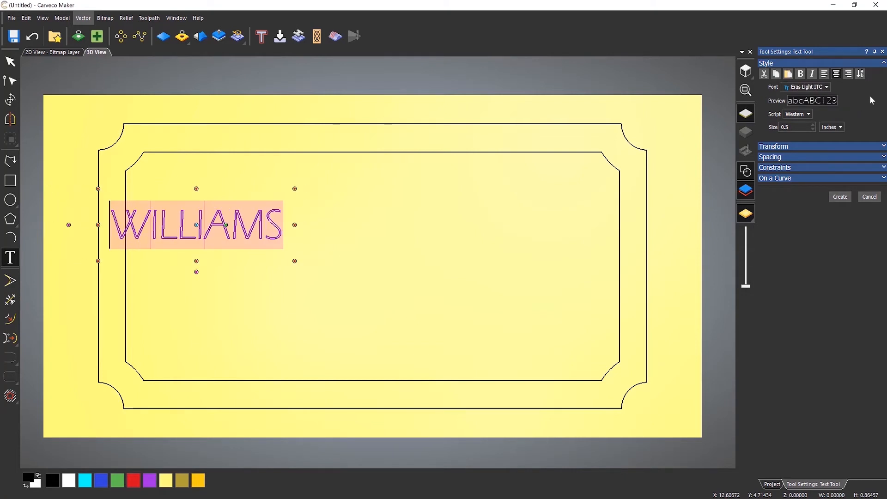
{"action": "key", "text": "Down"}
{"action": "key", "text": "Down"}
{"action": "key", "text": "Down"}
{"action": "key", "text": "Down"}
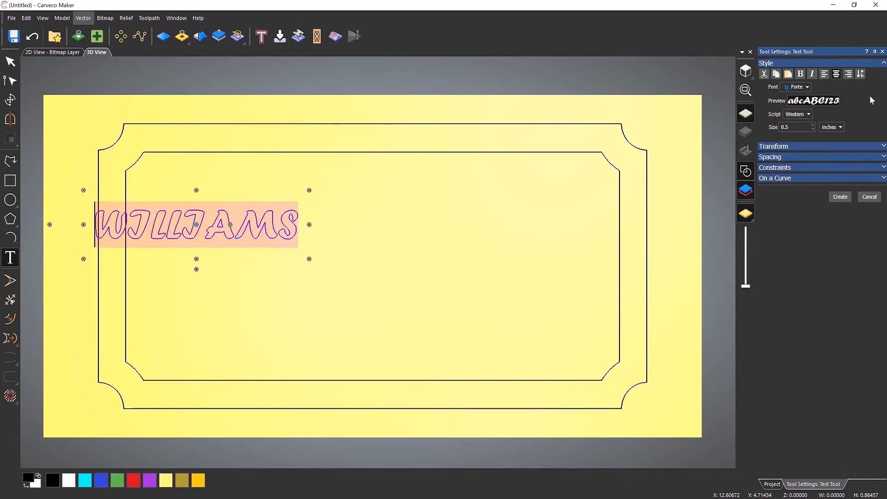
Step through the fonts one at a time from Forte onward, settling on Lato Black for WILLIAMS.
{"action": "key", "text": "Down"}
{"action": "key", "text": "Down"}
{"action": "key", "text": "Down"}
{"action": "key", "text": "Down"}
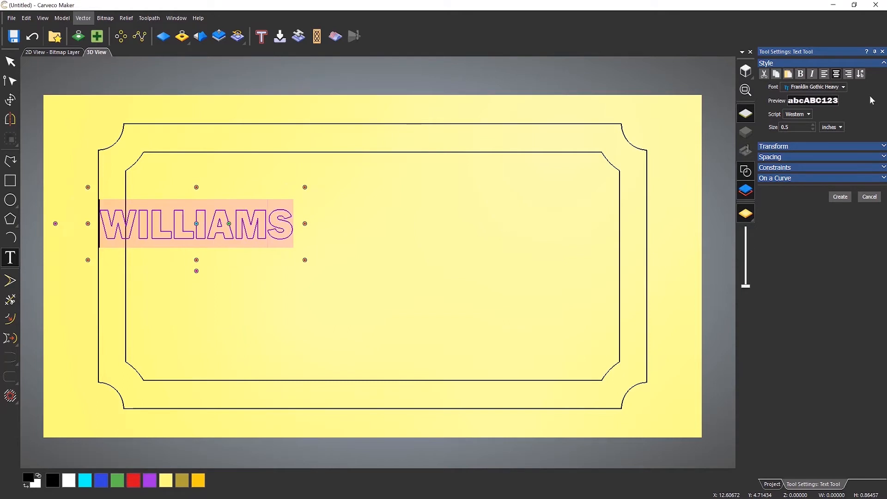
{"action": "key", "text": "Down"}
{"action": "key", "text": "Down"}
{"action": "key", "text": "Down"}
{"action": "key", "text": "Down"}
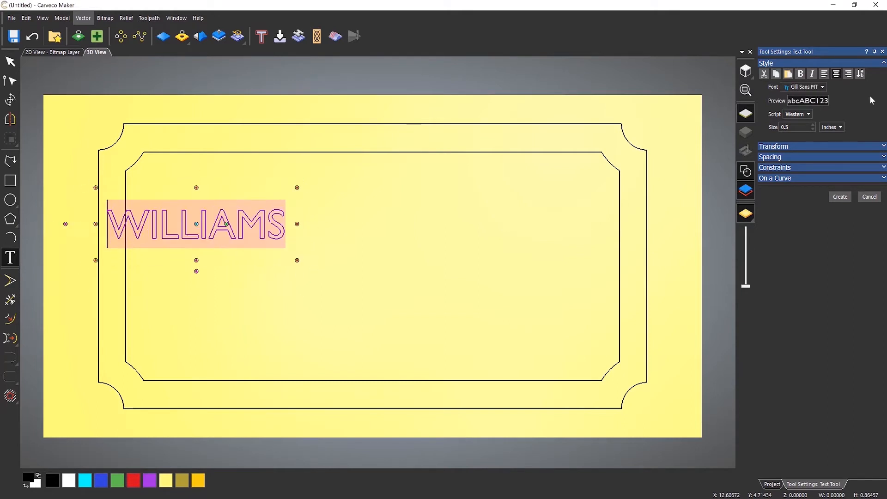
{"action": "key", "text": "Down"}
{"action": "key", "text": "Down"}
{"action": "key", "text": "Down"}
{"action": "key", "text": "Down"}
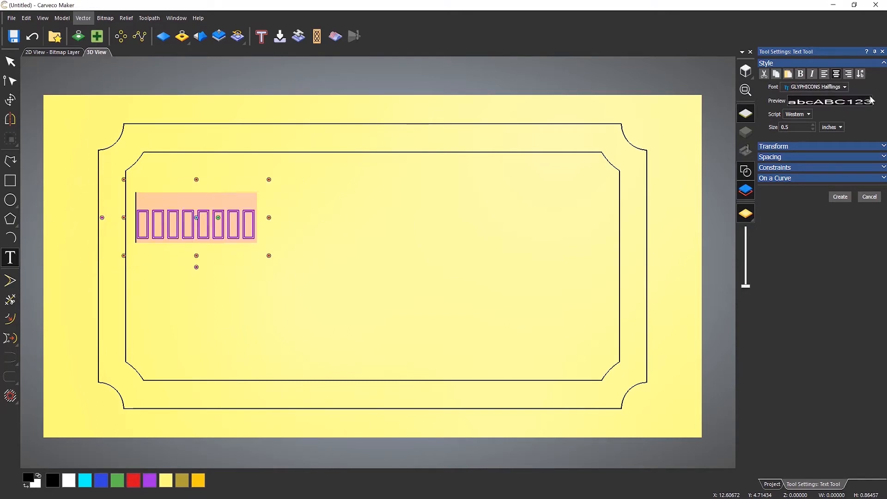
{"action": "key", "text": "Down"}
{"action": "key", "text": "Down"}
{"action": "key", "text": "Down"}
{"action": "key", "text": "Down"}
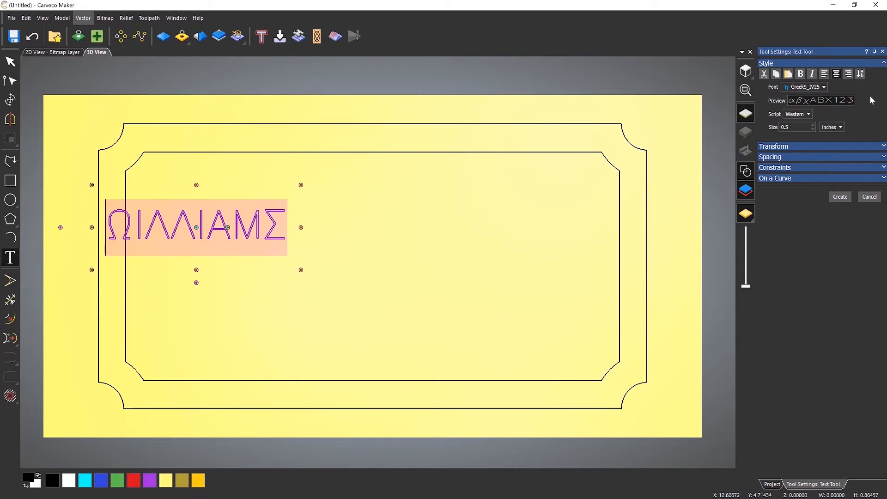
{"action": "key", "text": "Down"}
{"action": "key", "text": "Down"}
{"action": "key", "text": "Down"}
{"action": "key", "text": "Down"}
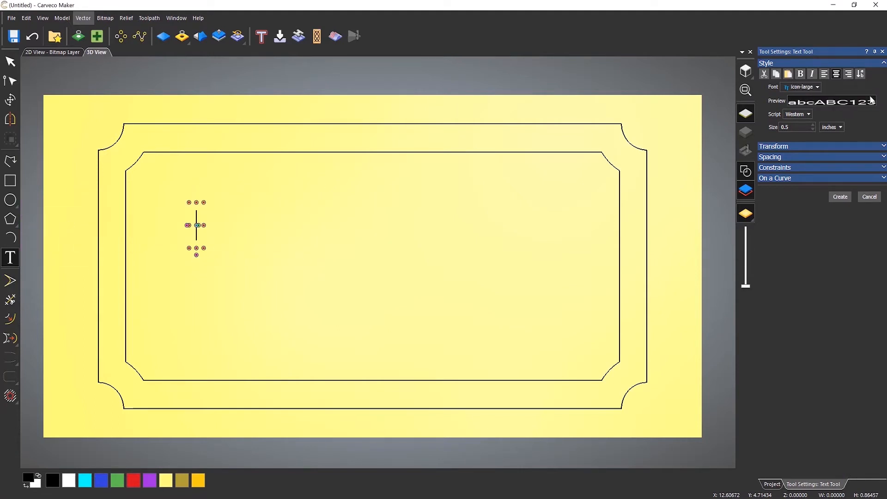
{"action": "key", "text": "Down"}
{"action": "key", "text": "Down"}
{"action": "key", "text": "Down"}
{"action": "key", "text": "Down"}
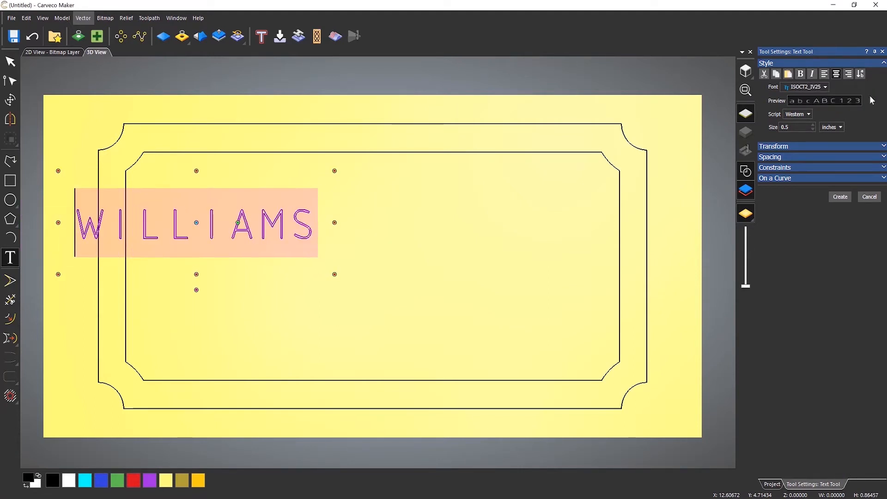
{"action": "key", "text": "Down"}
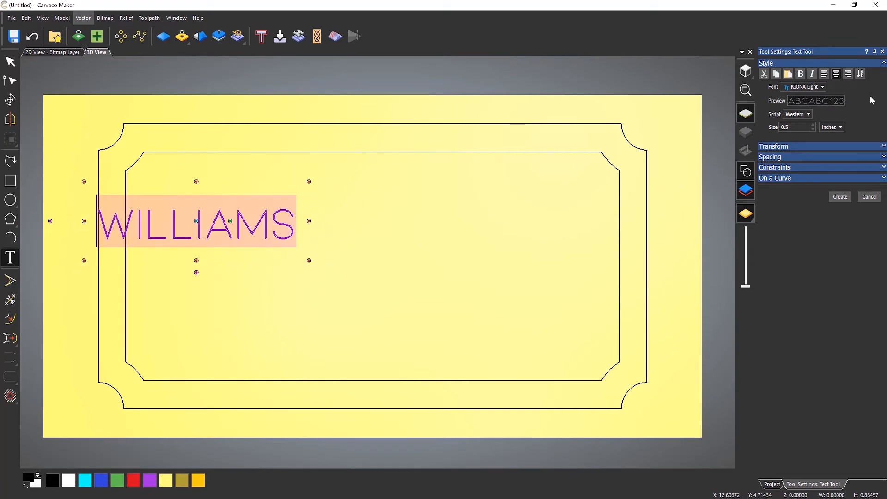
{"action": "key", "text": "Down"}
{"action": "key", "text": "Down"}
{"action": "key", "text": "Down"}
{"action": "key", "text": "Down"}
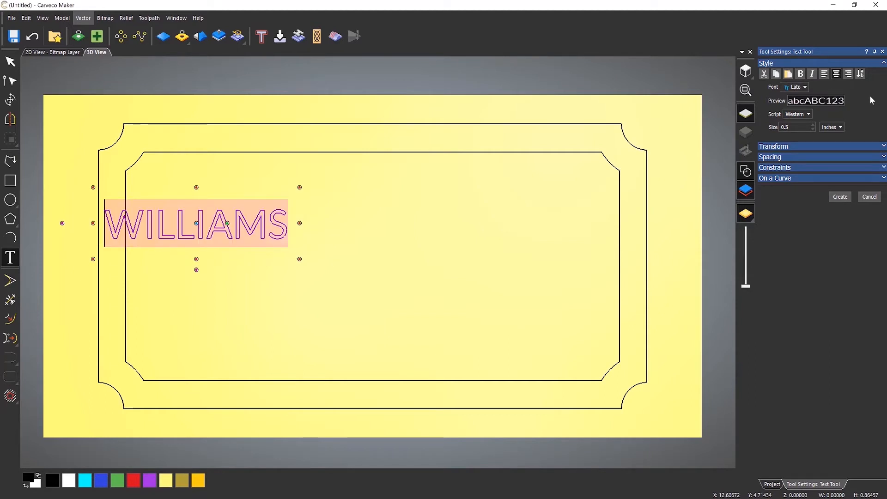
{"action": "key", "text": "Down"}
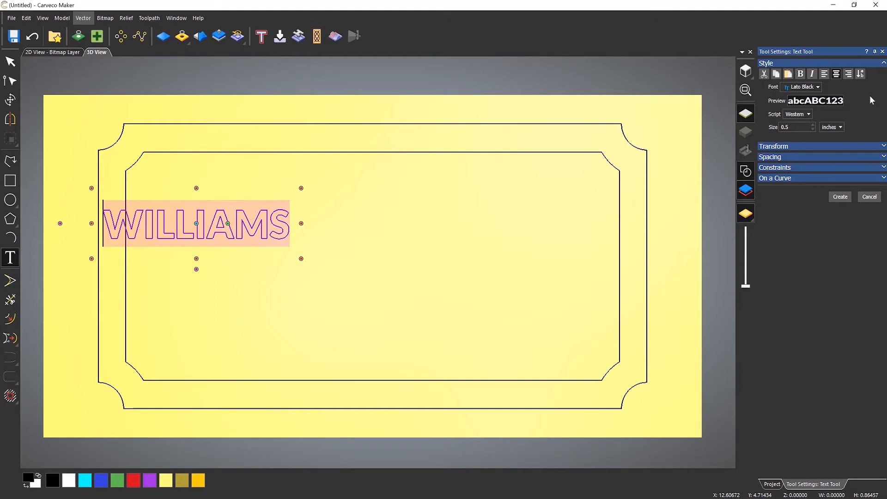
Enlarge the WILLIAMS text to 1 inch and center it on the plaque.
{"action": "left_click", "coordinate": [793, 127]}
{"action": "double_click", "coordinate": [791, 127]}
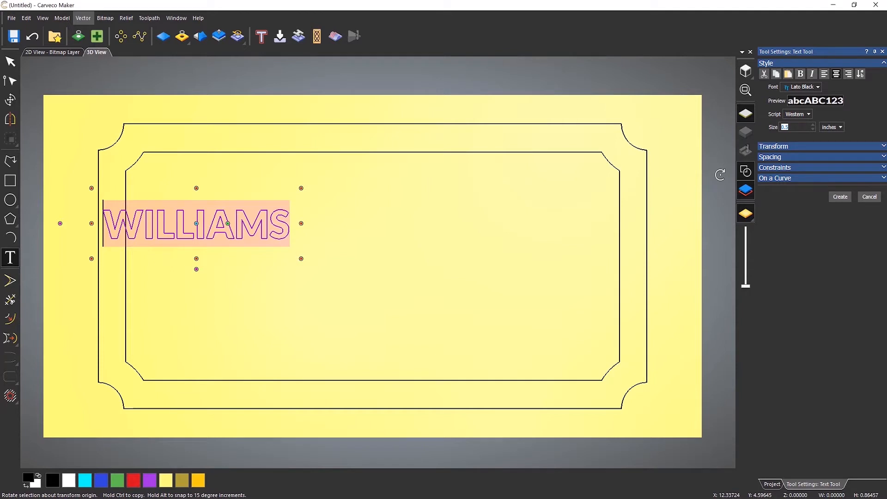
{"action": "type", "text": "1"}
{"action": "key", "text": "Return"}
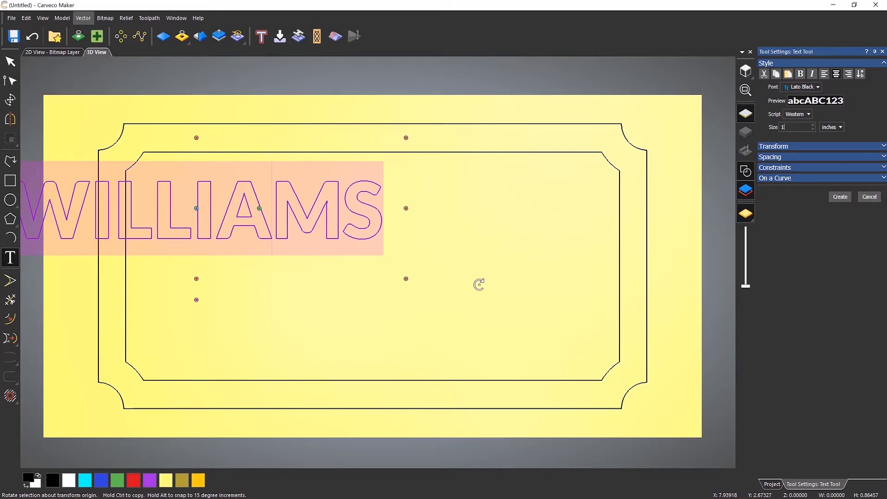
{"action": "key", "text": "F9"}
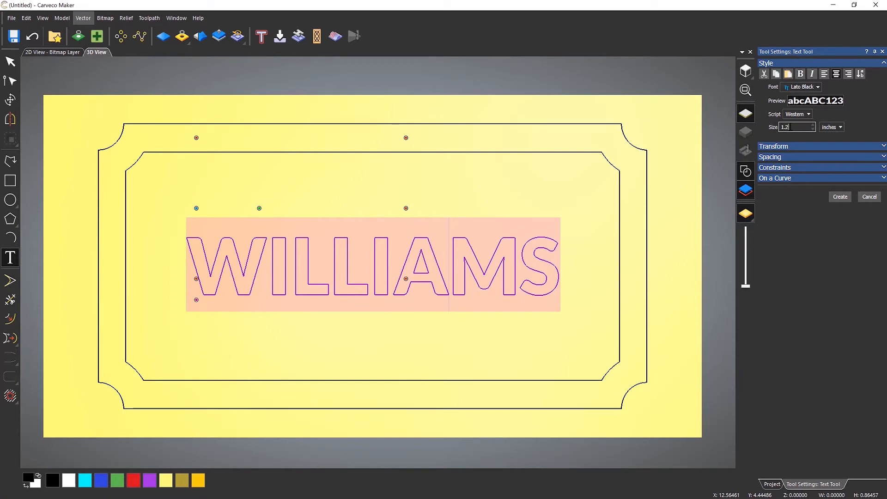
Set the WILLIAMS text size to 1.25 inches and create the text.
{"action": "type", "text": "5"}
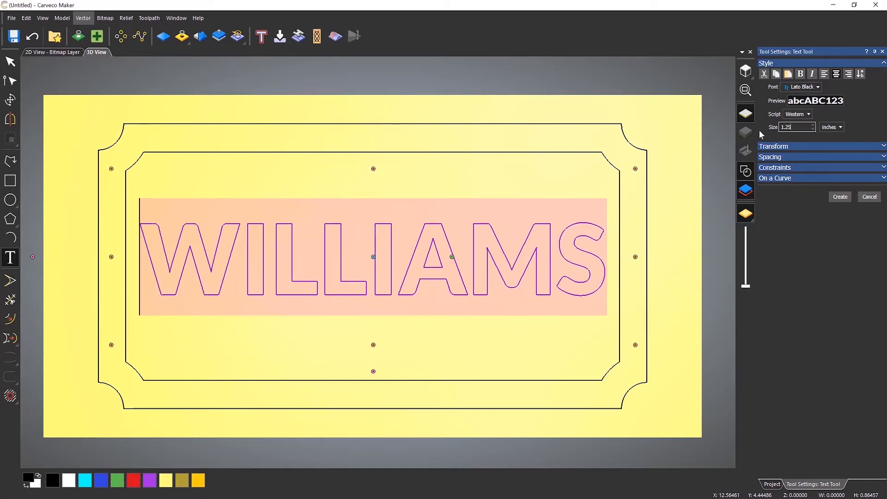
{"action": "left_click", "coordinate": [836, 200]}
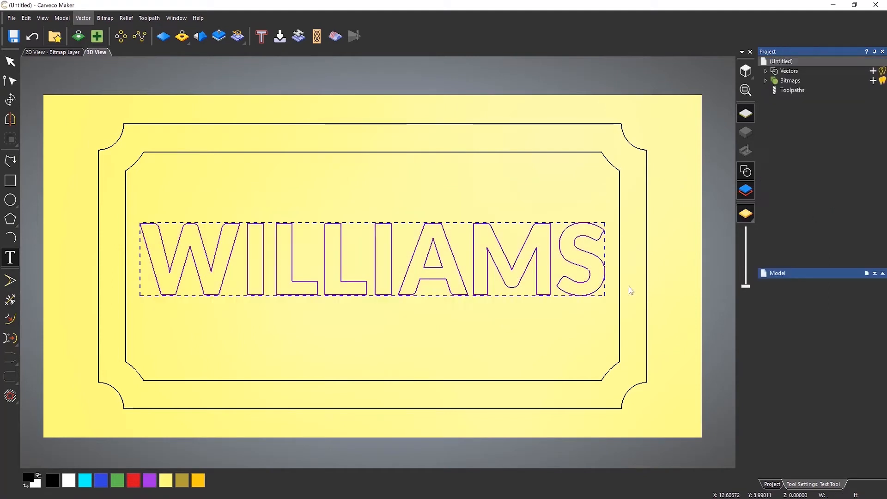
{"action": "left_click", "coordinate": [480, 342]}
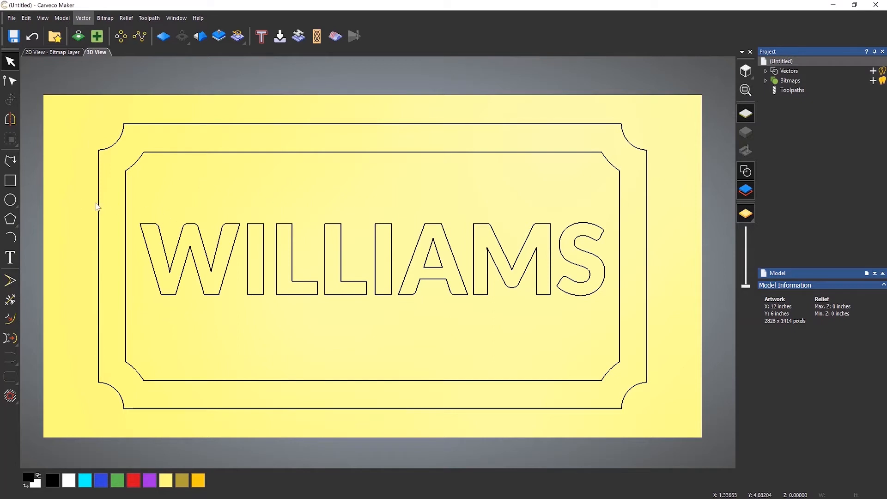
Start a new vector text and choose the Brush Script MT font.
{"action": "left_click", "coordinate": [9, 258]}
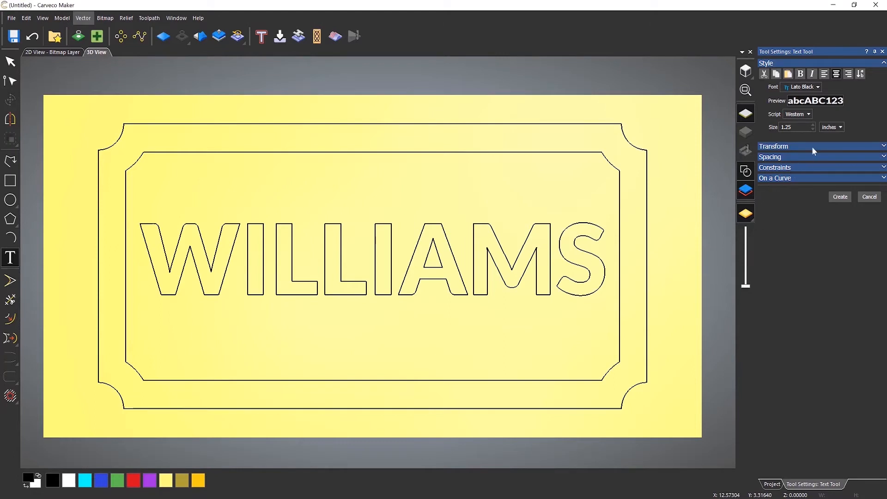
{"action": "left_click", "coordinate": [812, 87]}
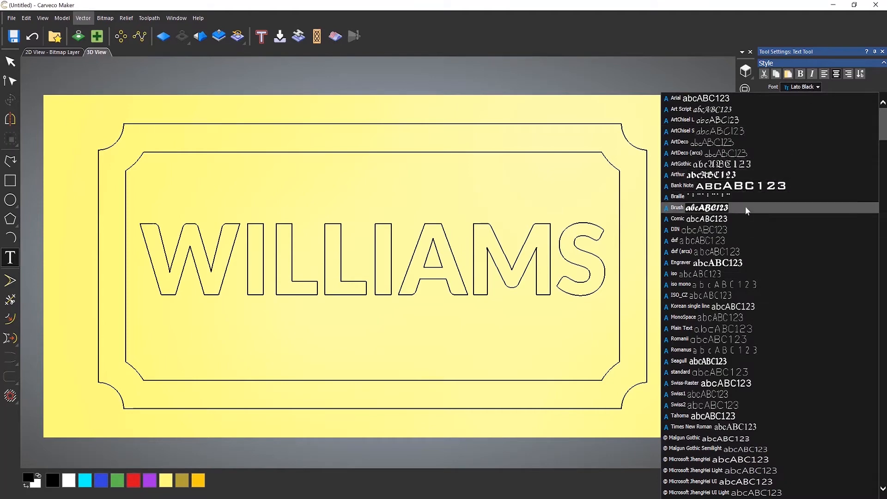
{"action": "scroll", "coordinate": [748, 232], "scroll_direction": "down", "scroll_amount": 8}
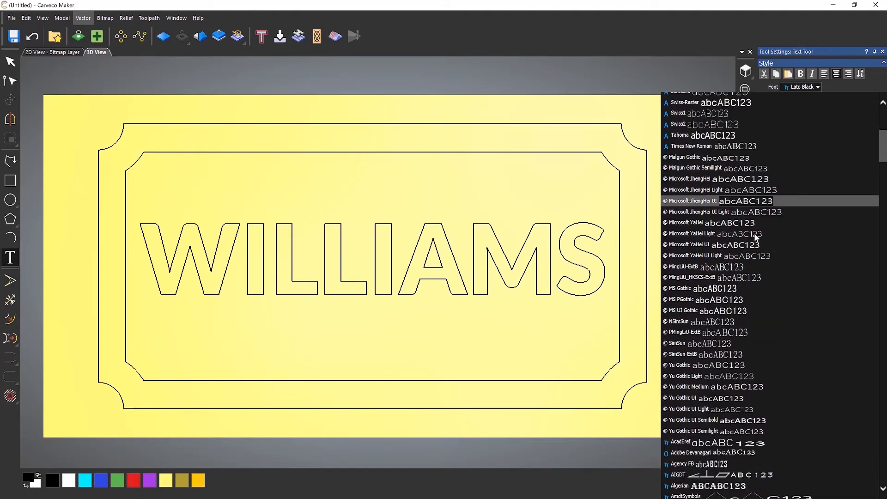
{"action": "scroll", "coordinate": [754, 233], "scroll_direction": "up", "scroll_amount": 8}
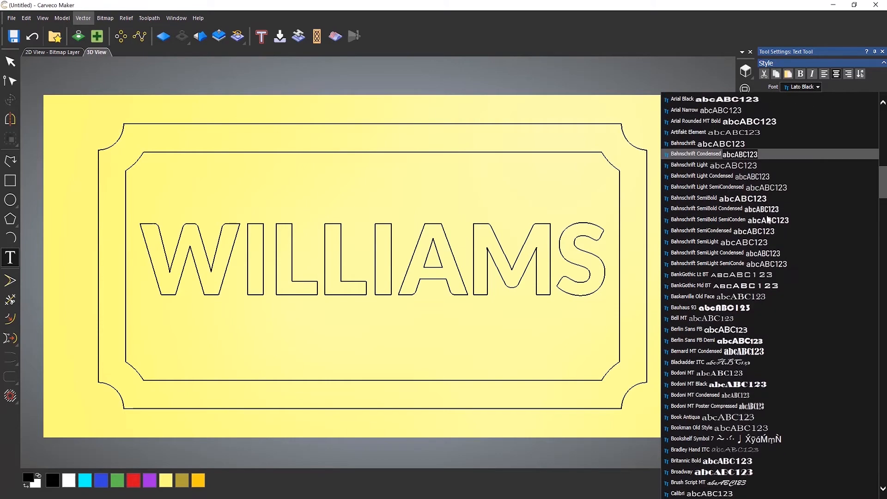
{"action": "scroll", "coordinate": [768, 220], "scroll_direction": "down", "scroll_amount": 5}
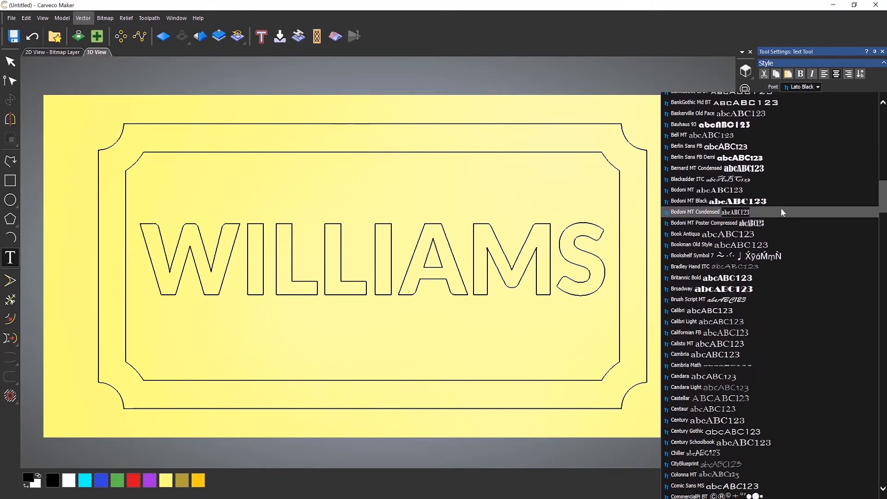
{"action": "scroll", "coordinate": [780, 211], "scroll_direction": "down", "scroll_amount": 2}
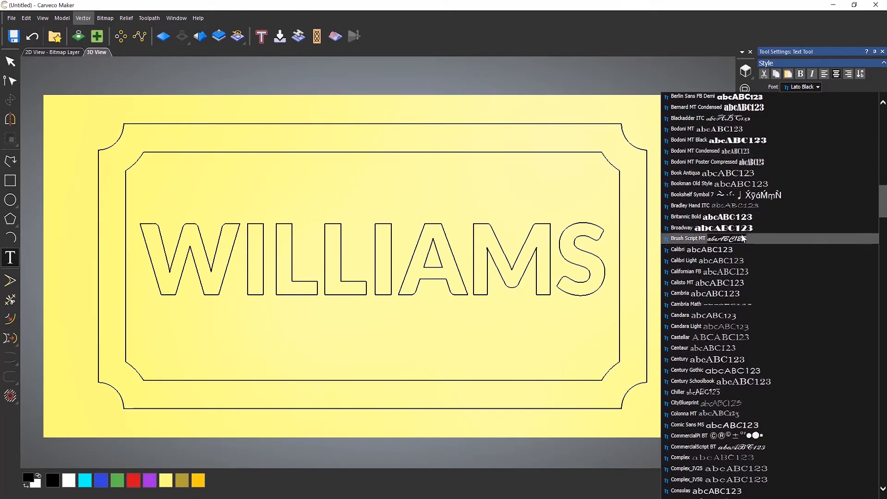
{"action": "left_click", "coordinate": [742, 239]}
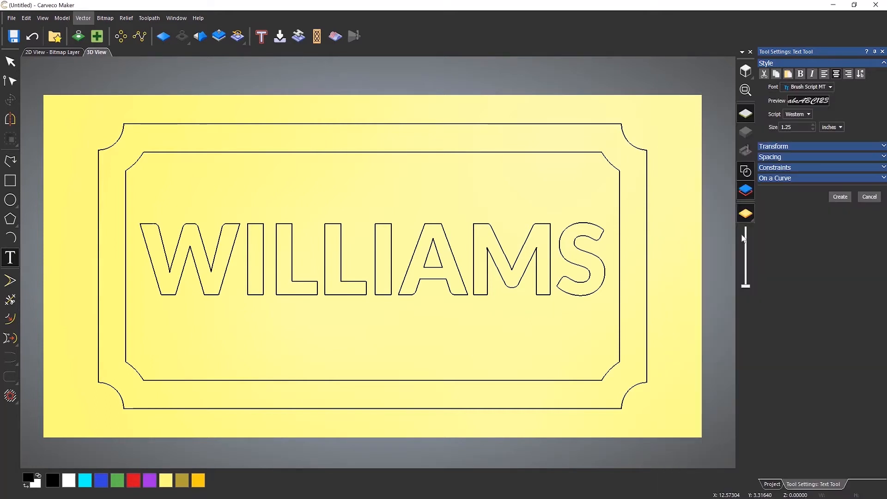
{"action": "left_click", "coordinate": [245, 207]}
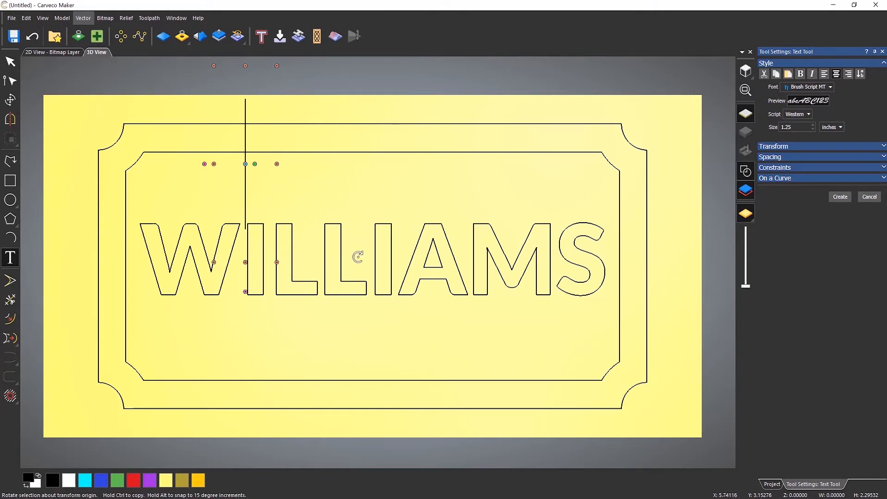
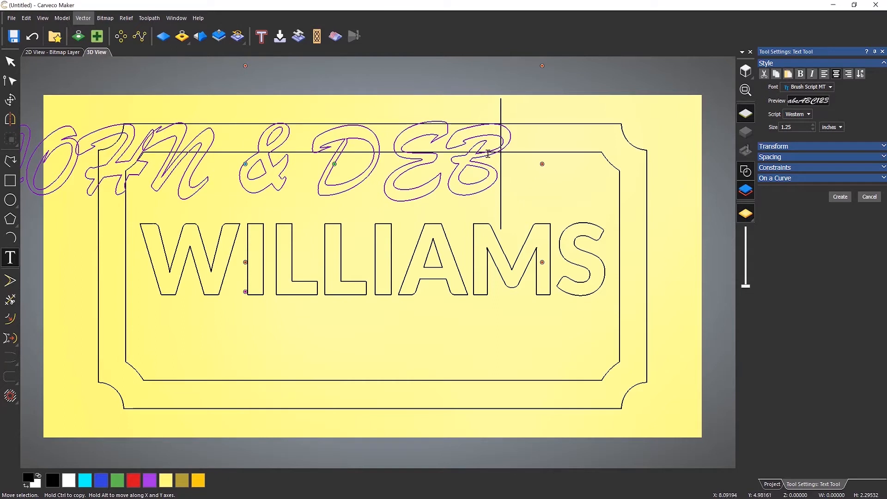
{"action": "left_click_drag", "start_coordinate": [487, 154], "coordinate": [23, 160]}
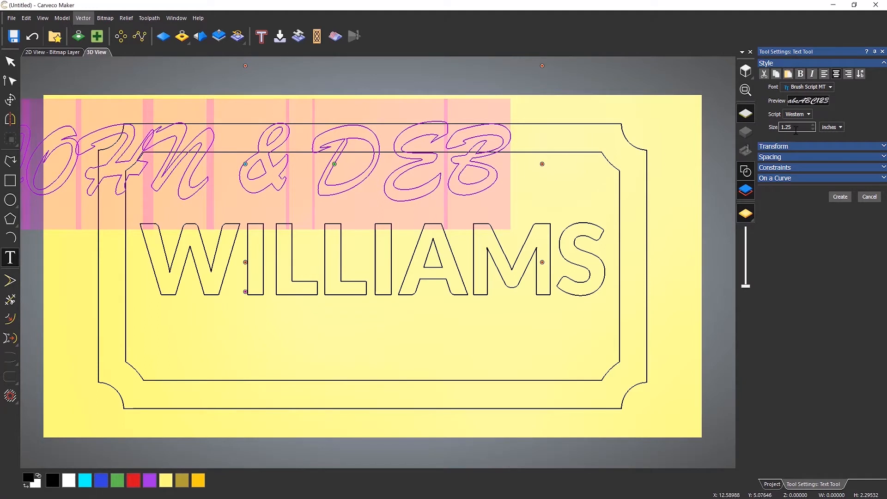
{"action": "left_click_drag", "start_coordinate": [797, 128], "coordinate": [728, 128]}
{"action": "type", "text": "0.75"}
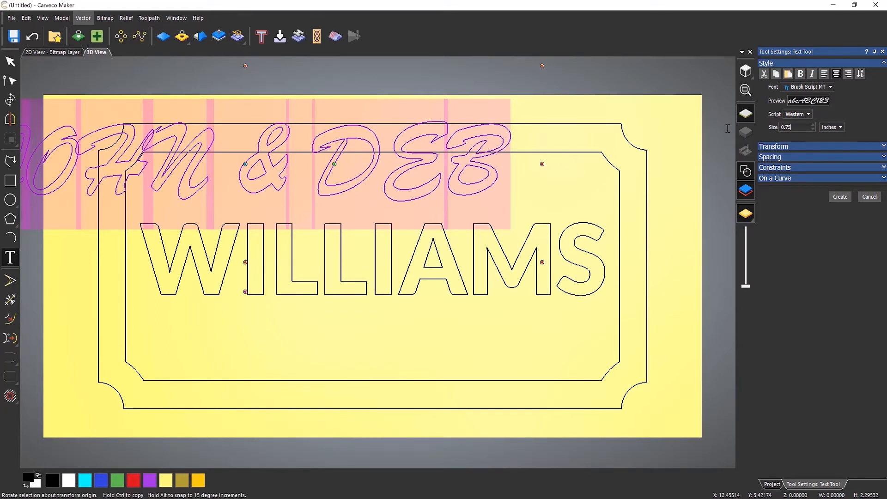
{"action": "key", "text": "Return"}
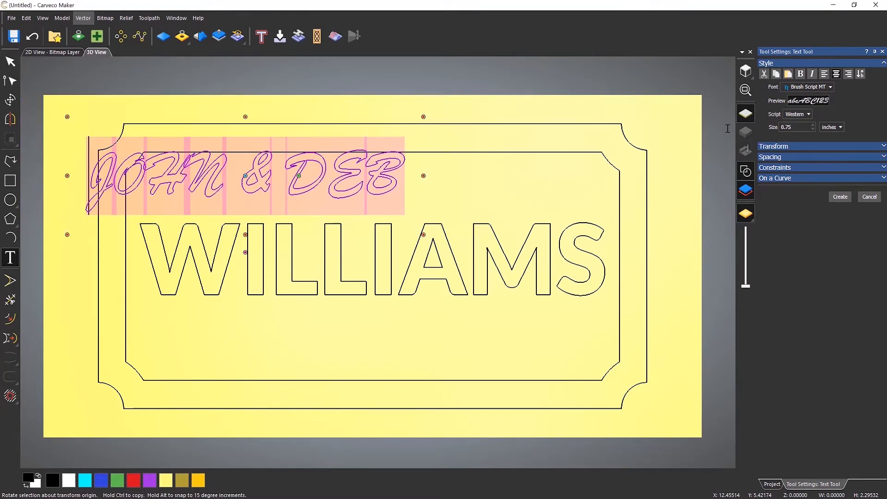
{"action": "key", "text": "F9"}
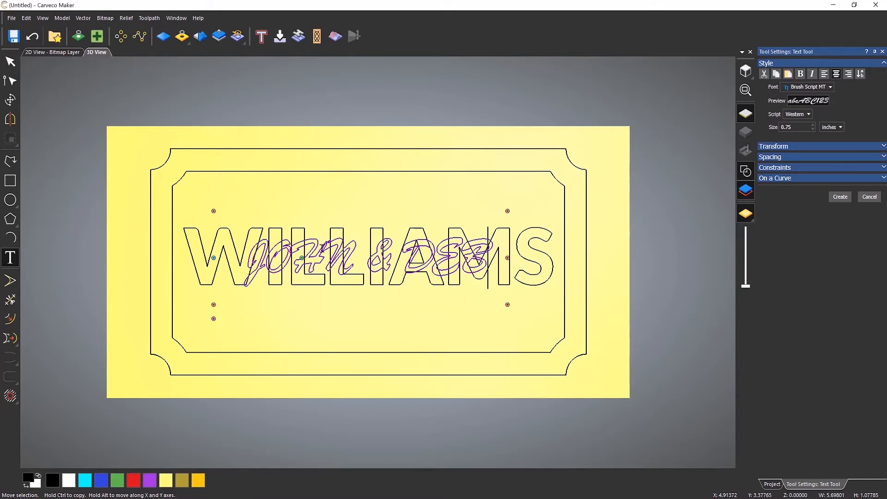
{"action": "scroll", "coordinate": [322, 244], "scroll_direction": "up", "scroll_amount": 2}
{"action": "scroll", "coordinate": [322, 244], "scroll_direction": "up", "scroll_amount": 2}
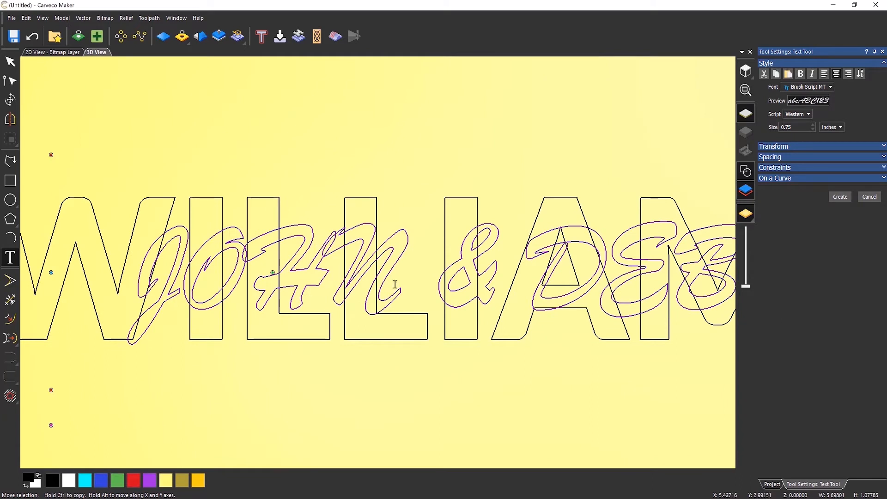
{"action": "scroll", "coordinate": [380, 282], "scroll_direction": "down", "scroll_amount": 1}
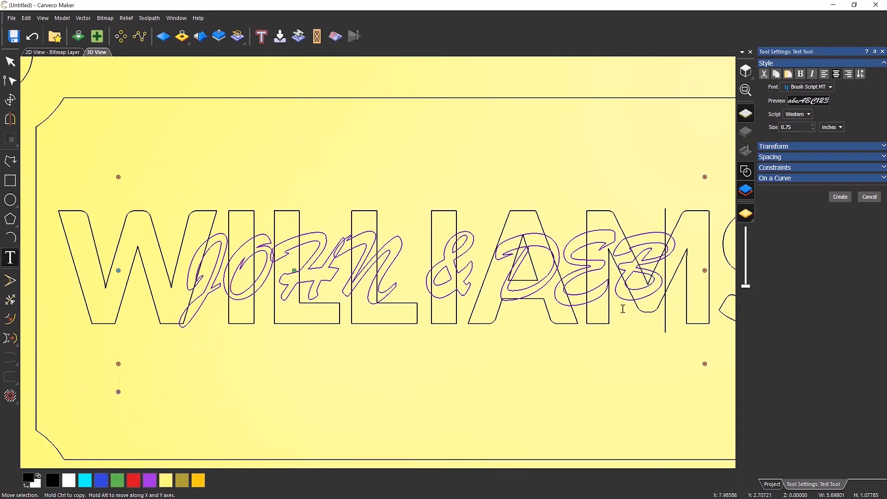
{"action": "left_click_drag", "start_coordinate": [661, 277], "coordinate": [183, 273]}
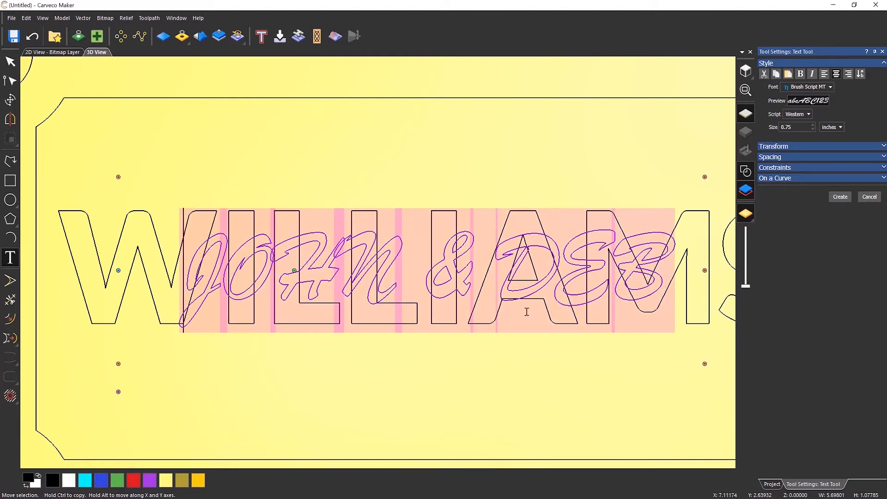
{"action": "left_click", "coordinate": [786, 159]}
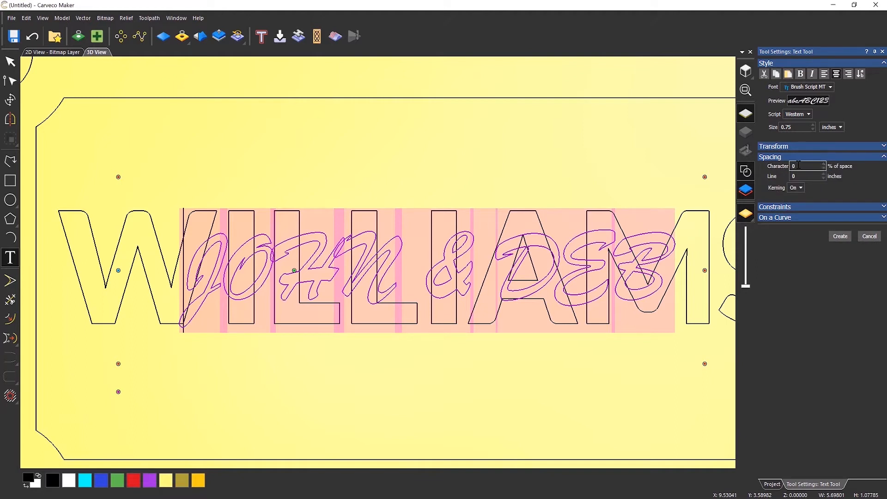
{"action": "left_click_drag", "start_coordinate": [799, 167], "coordinate": [748, 170]}
{"action": "type", "text": "10"}
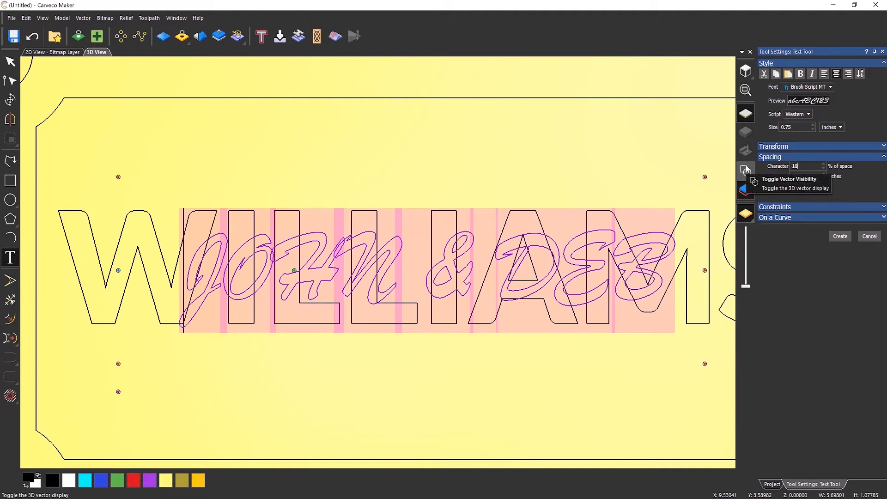
{"action": "key", "text": "Return"}
{"action": "scroll", "coordinate": [487, 226], "scroll_direction": "down", "scroll_amount": 2}
{"action": "scroll", "coordinate": [487, 227], "scroll_direction": "down", "scroll_amount": 1}
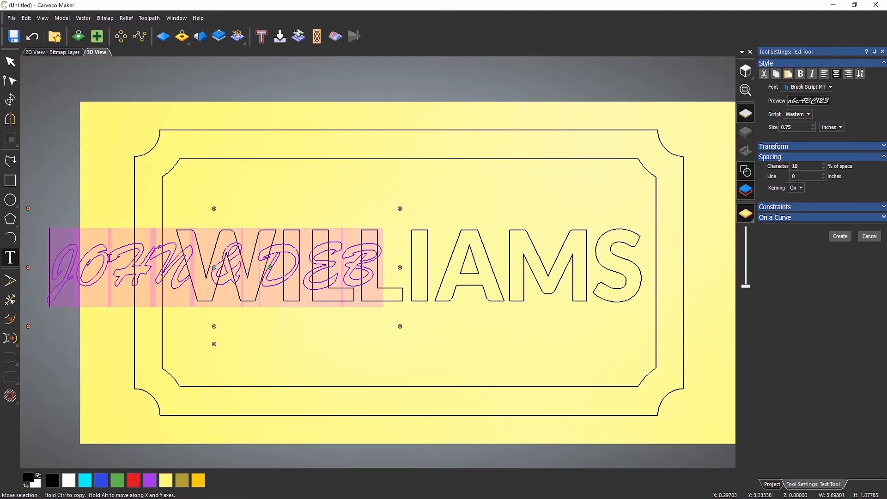
{"action": "type", "text": "5"}
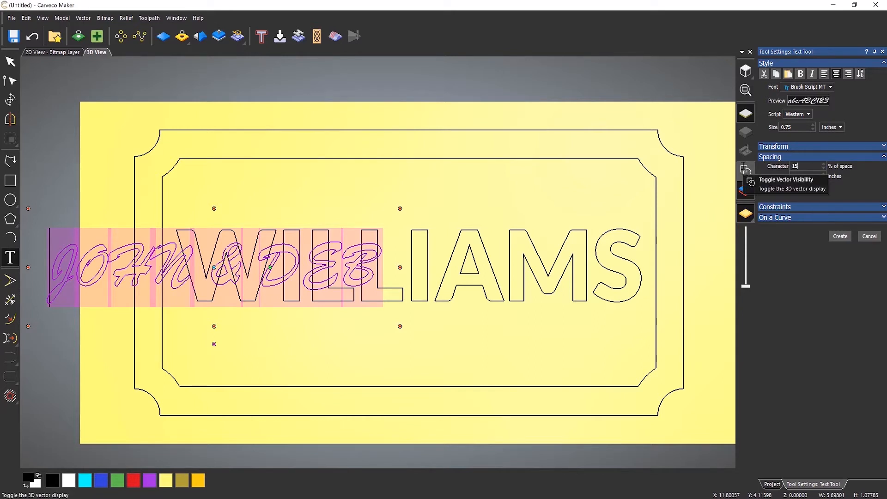
{"action": "key", "text": "BackSpace"}
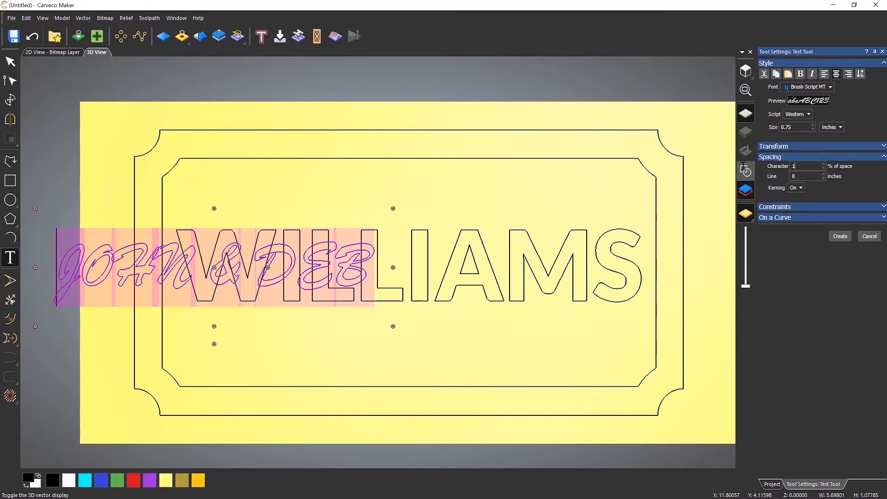
{"action": "left_click", "coordinate": [364, 231]}
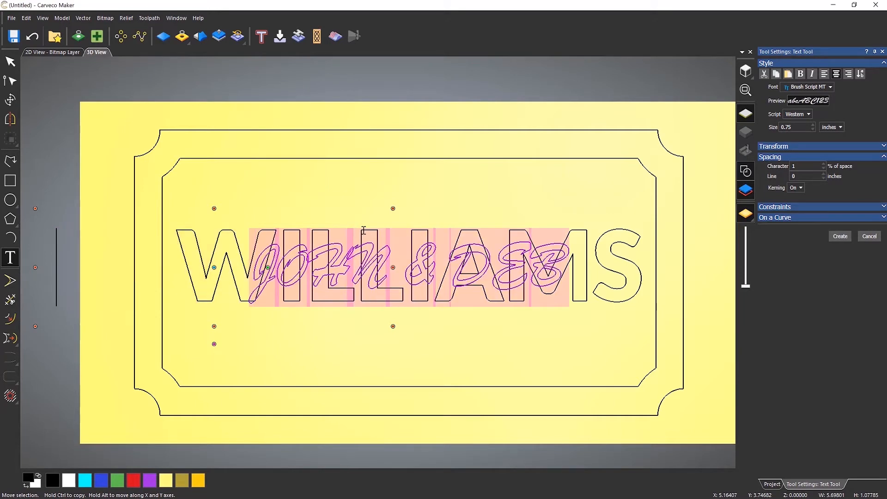
{"action": "scroll", "coordinate": [363, 230], "scroll_direction": "up", "scroll_amount": 2}
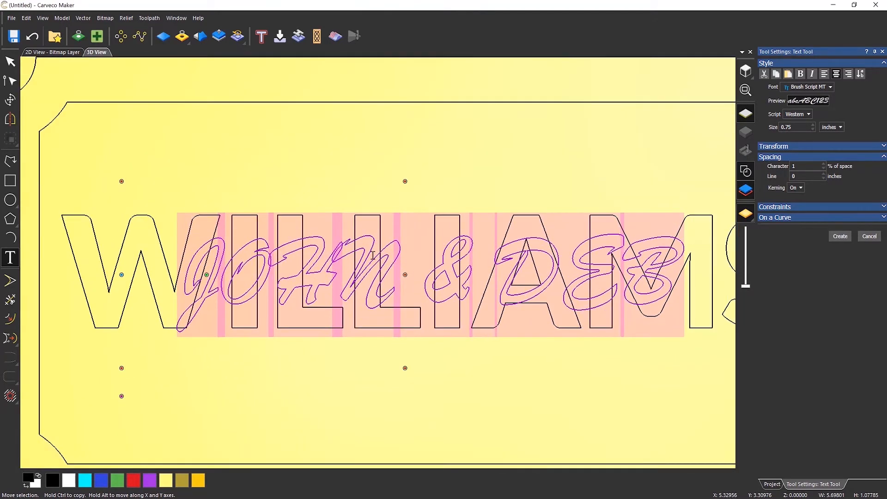
{"action": "scroll", "coordinate": [376, 259], "scroll_direction": "down", "scroll_amount": 1}
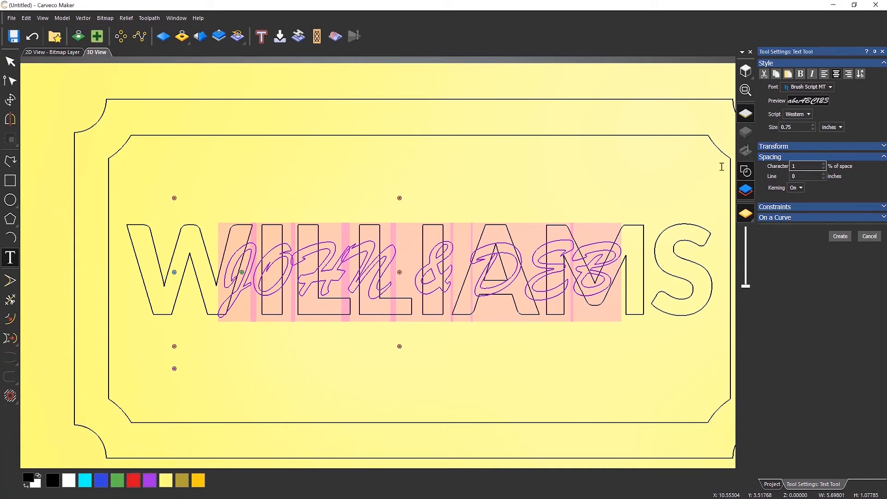
{"action": "type", "text": "0"}
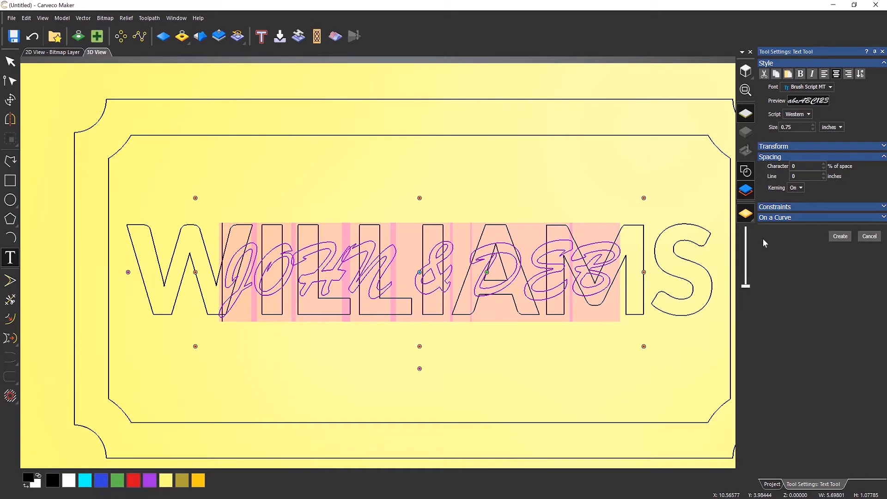
{"action": "left_click", "coordinate": [840, 237]}
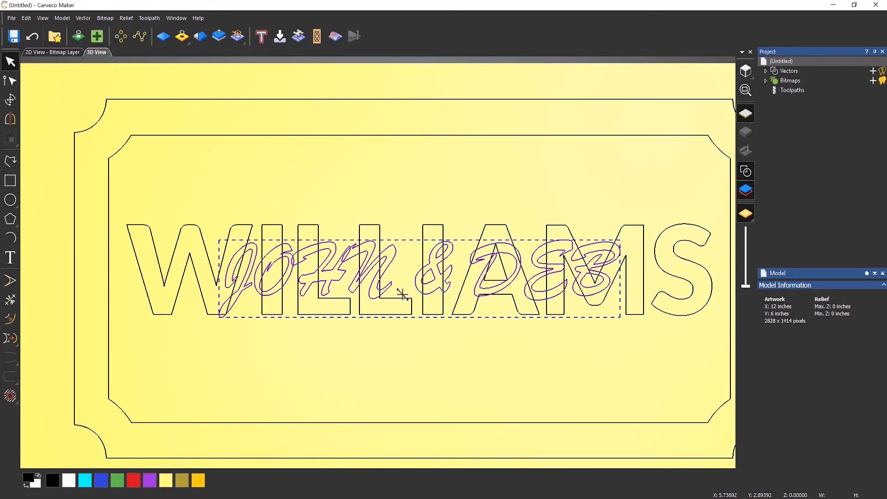
Move the WILLIAMS text onto a new vector layer.
{"action": "left_click", "coordinate": [418, 373]}
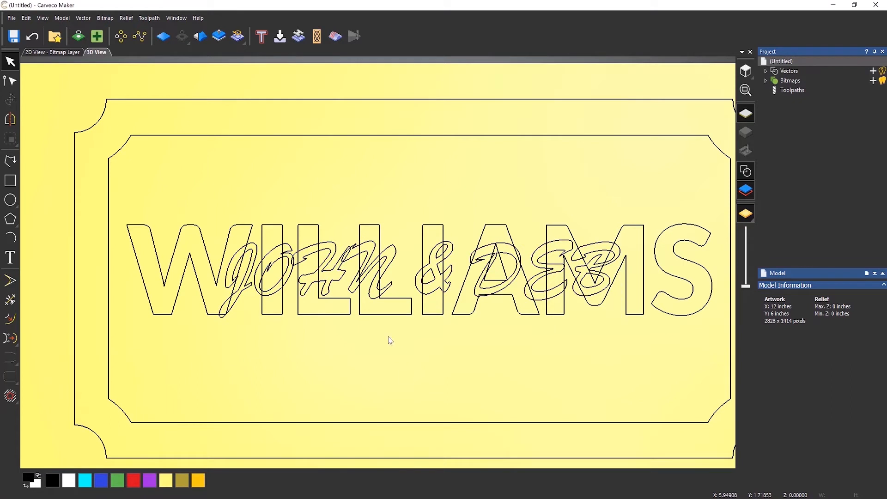
{"action": "scroll", "coordinate": [391, 341], "scroll_direction": "down", "scroll_amount": 1}
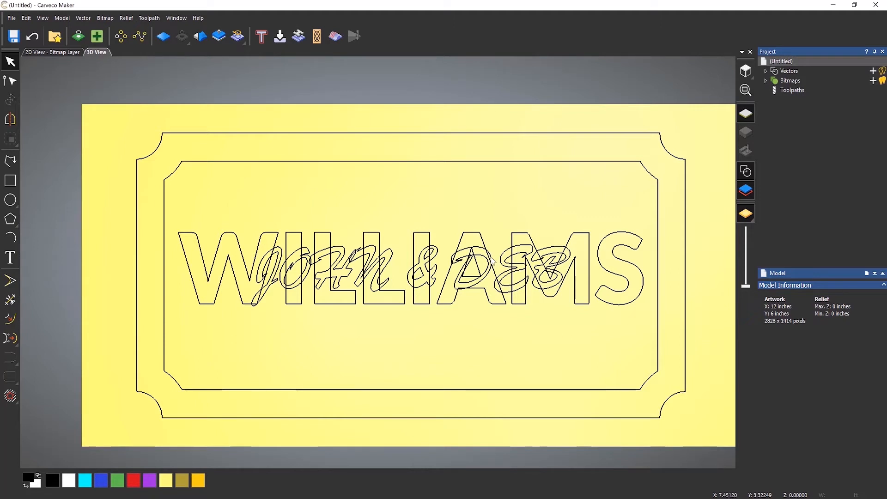
{"action": "left_click", "coordinate": [479, 237]}
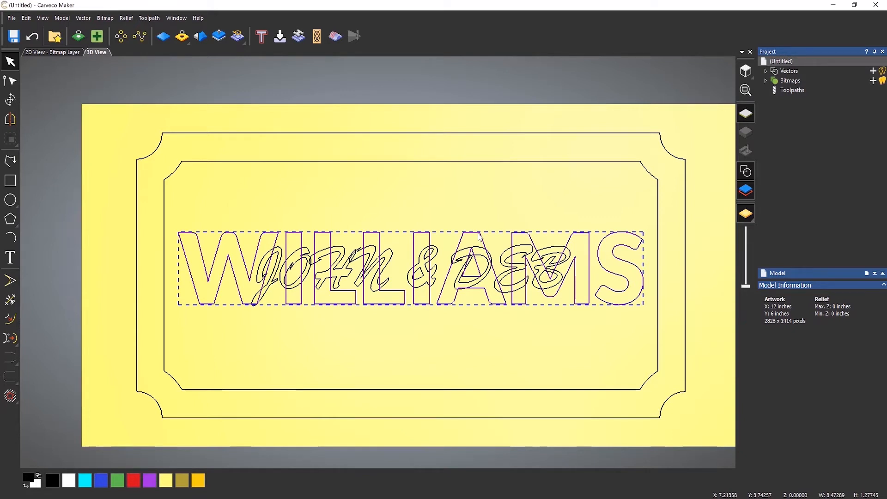
{"action": "right_click", "coordinate": [479, 237]}
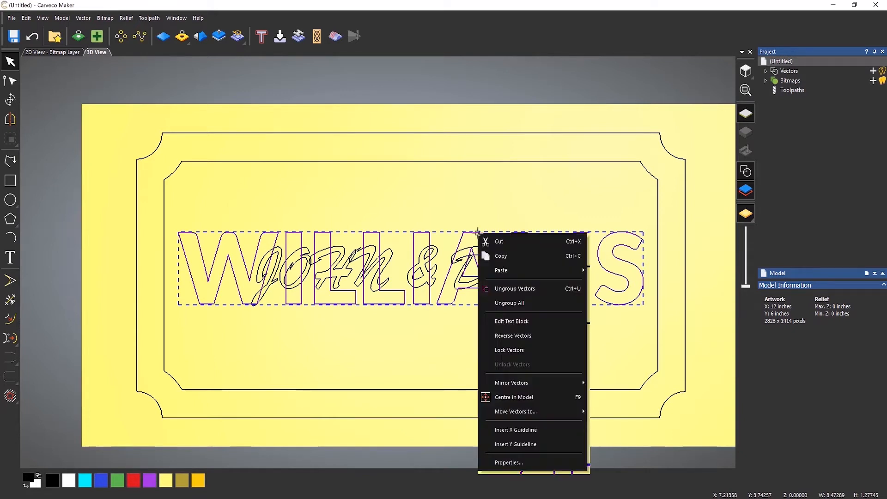
{"action": "mouse_move", "coordinate": [532, 417]}
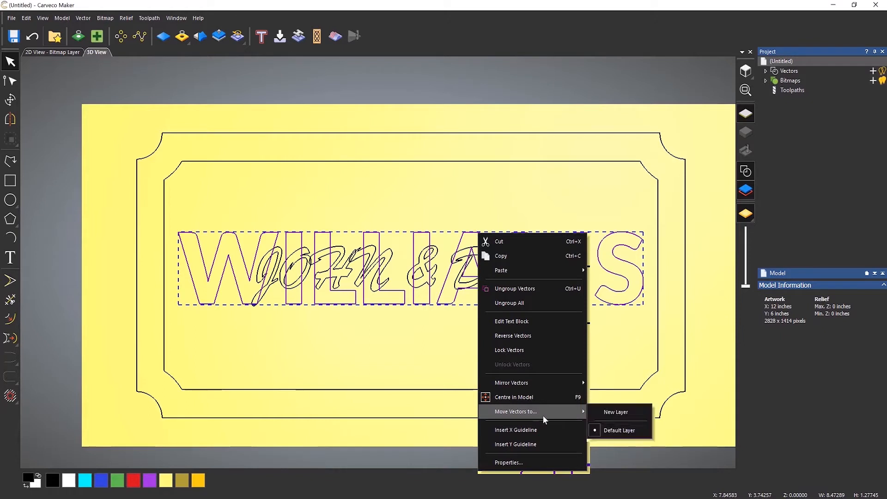
{"action": "left_click", "coordinate": [615, 412]}
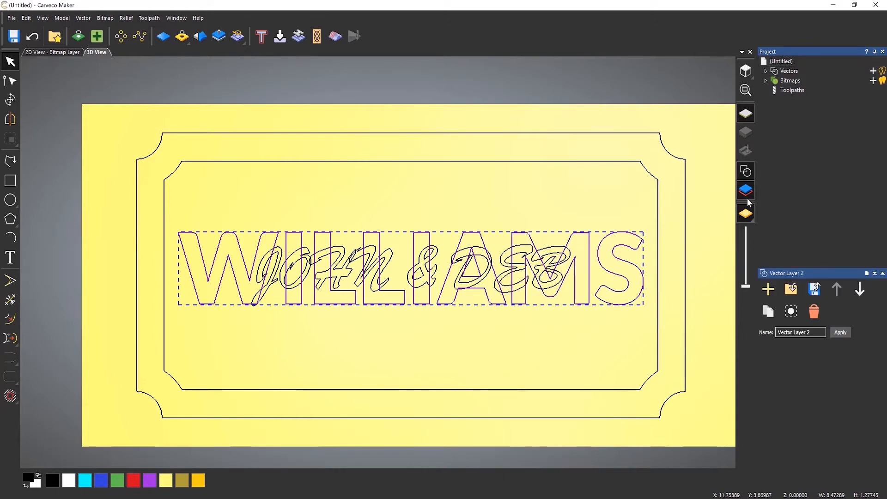
Expand the vector layers and toggle the new layer's visibility to check what it contains.
{"action": "left_click", "coordinate": [766, 71]}
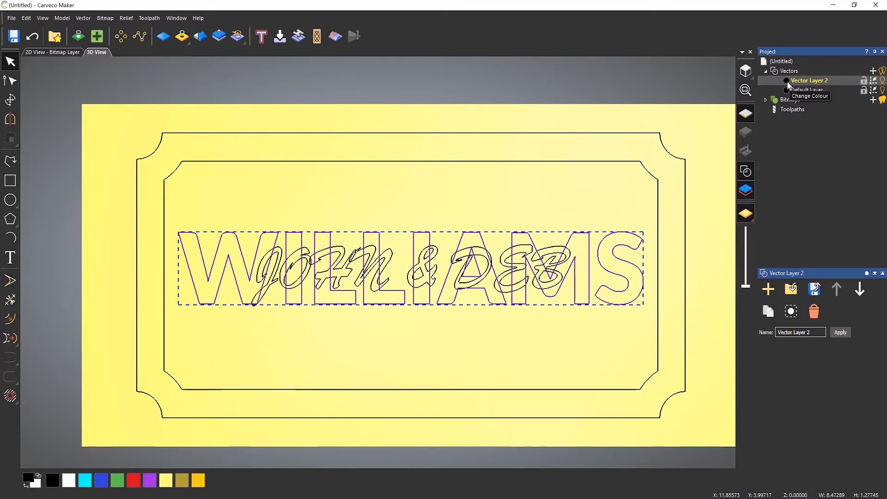
{"action": "left_click", "coordinate": [883, 81]}
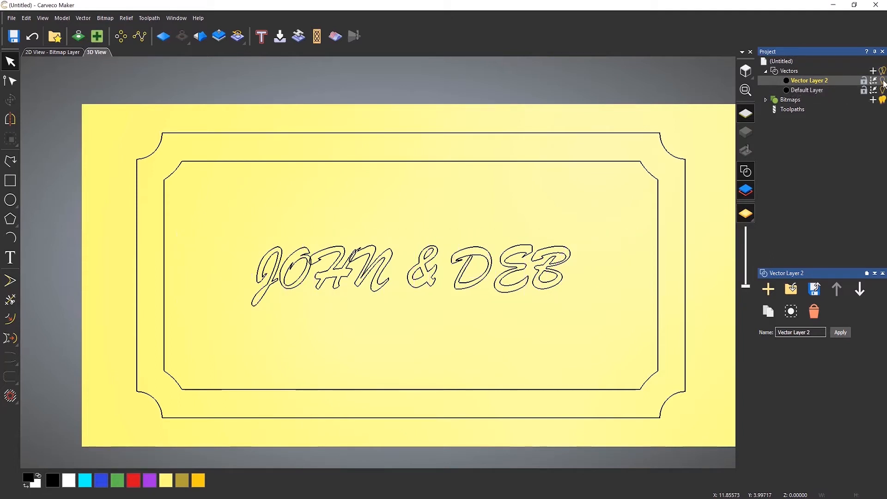
{"action": "left_click", "coordinate": [883, 81]}
{"action": "left_click", "coordinate": [883, 81]}
{"action": "left_click", "coordinate": [883, 81]}
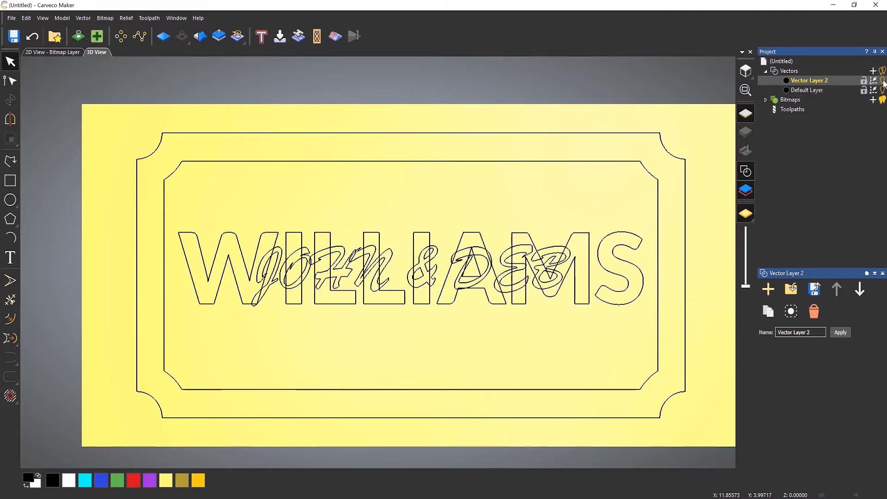
Rename the new layer Williams Text and set its colour to blue.
{"action": "double_click", "coordinate": [808, 81]}
{"action": "type", "text": "Williams Text"}
{"action": "key", "text": "Return"}
{"action": "left_click", "coordinate": [786, 82]}
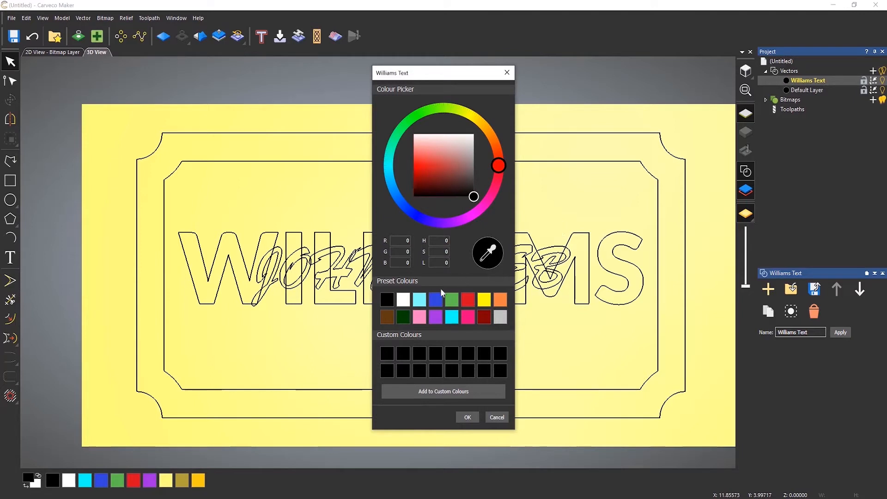
{"action": "left_click", "coordinate": [437, 301]}
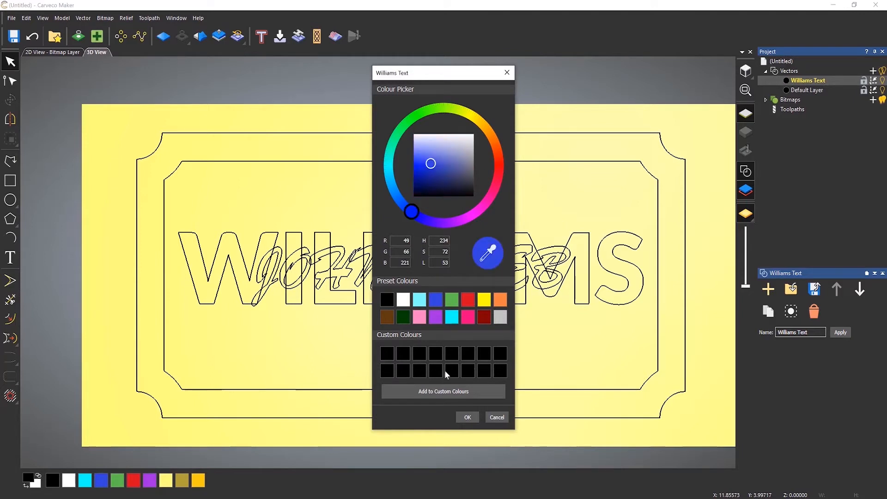
{"action": "left_click", "coordinate": [467, 418]}
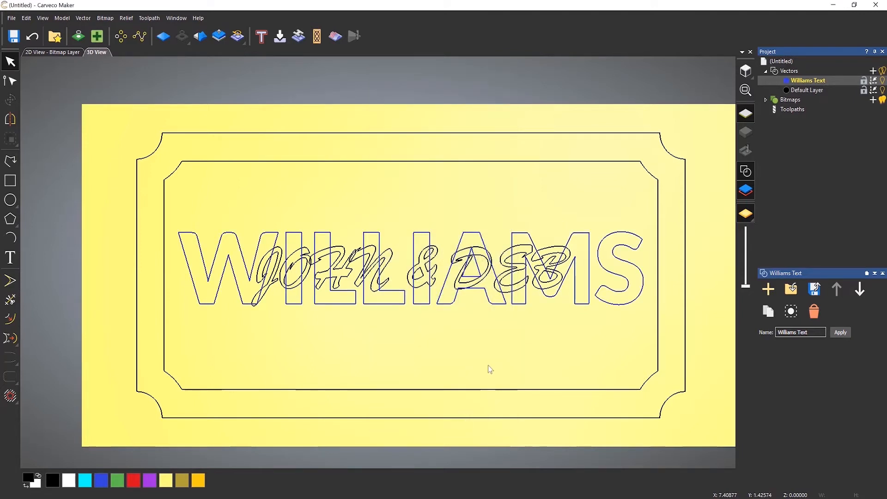
{"action": "left_click", "coordinate": [883, 81]}
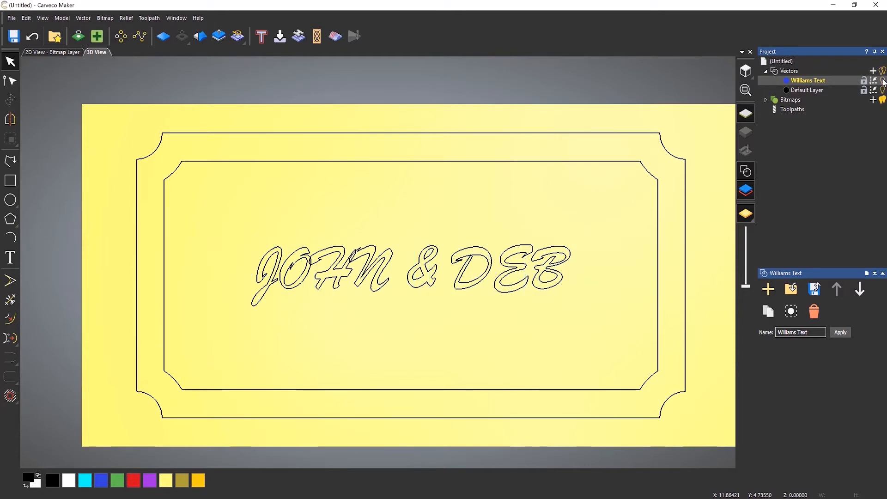
{"action": "left_click", "coordinate": [883, 80]}
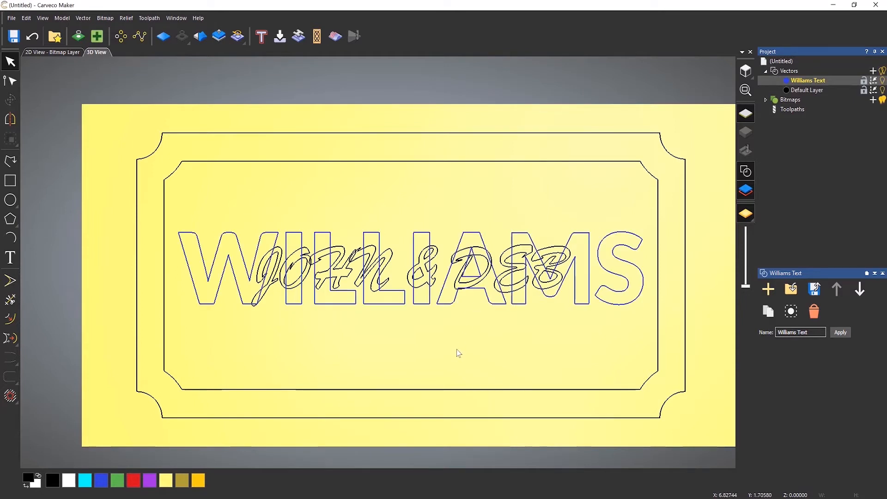
{"action": "left_click", "coordinate": [438, 275]}
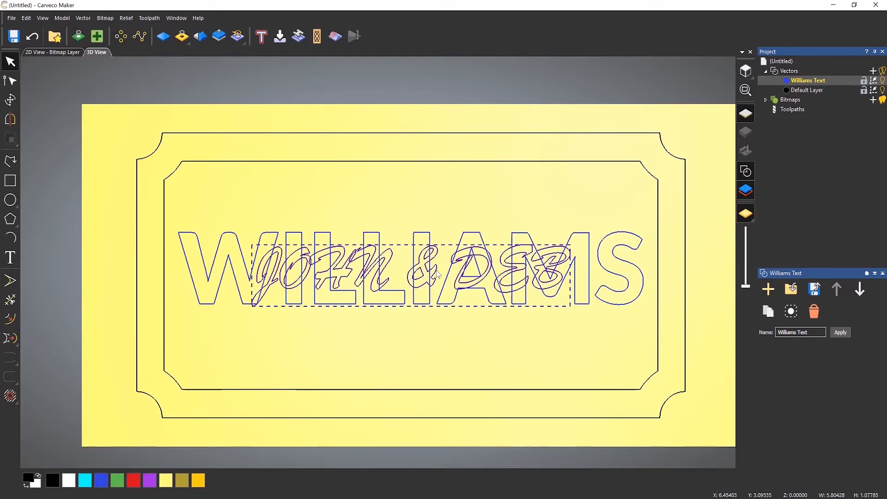
{"action": "right_click", "coordinate": [439, 275]}
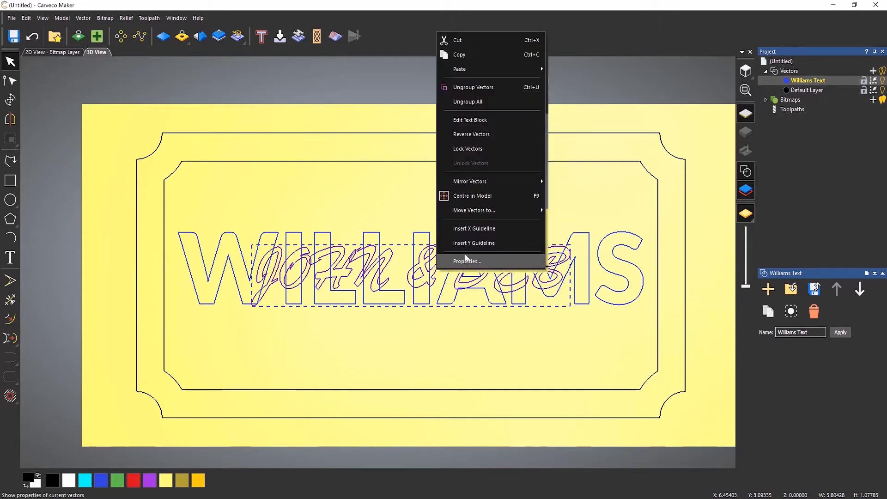
{"action": "mouse_move", "coordinate": [487, 215]}
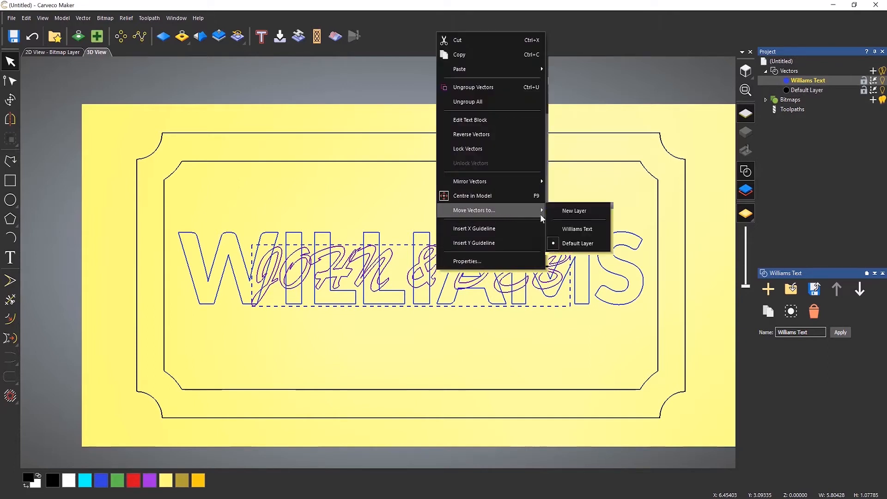
{"action": "left_click", "coordinate": [577, 212]}
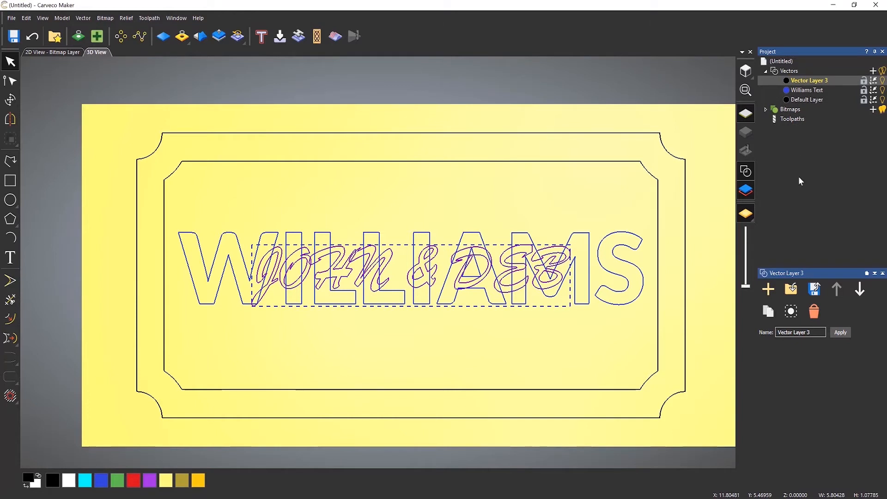
Name the new layer J&D Text.
{"action": "type", "text": "J&D Text"}
{"action": "key", "text": "Return"}
Set the J&D Text layer colour to green and hide that layer.
{"action": "left_click", "coordinate": [787, 81]}
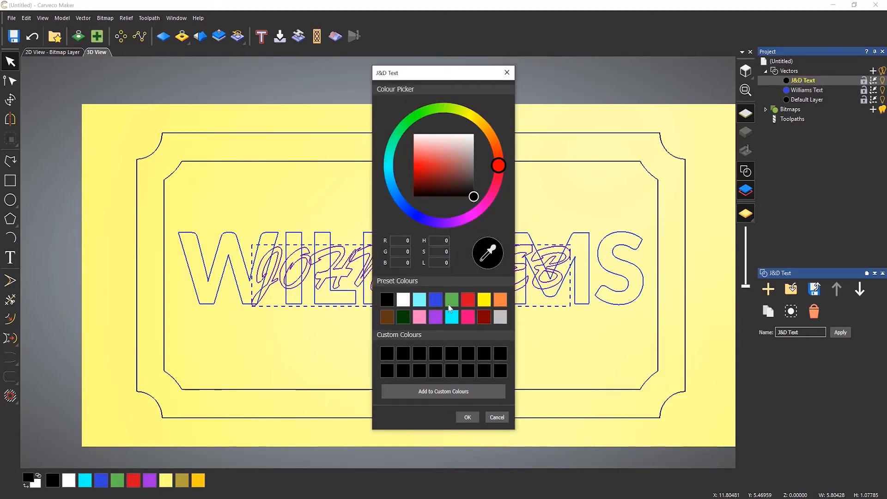
{"action": "left_click", "coordinate": [451, 301]}
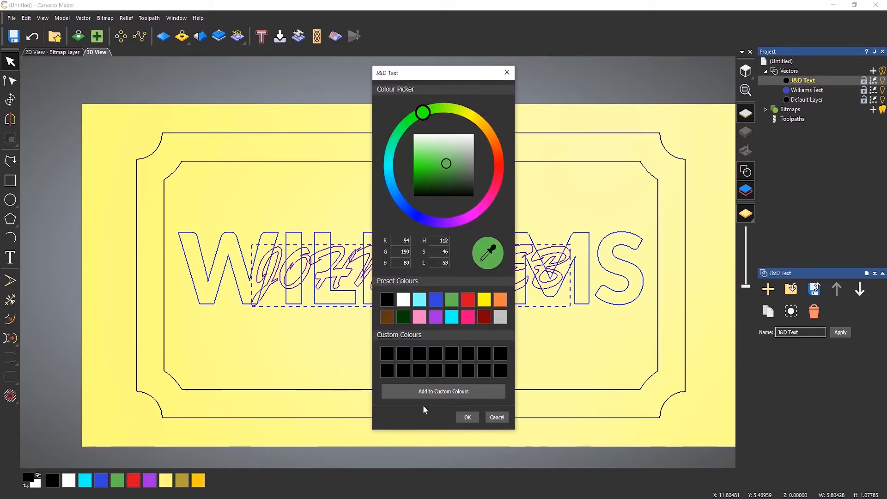
{"action": "left_click", "coordinate": [468, 417]}
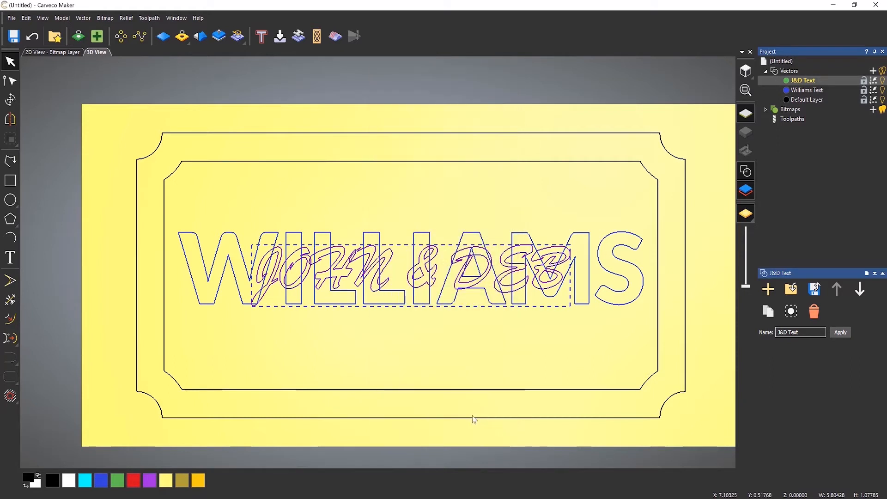
{"action": "left_click", "coordinate": [589, 330]}
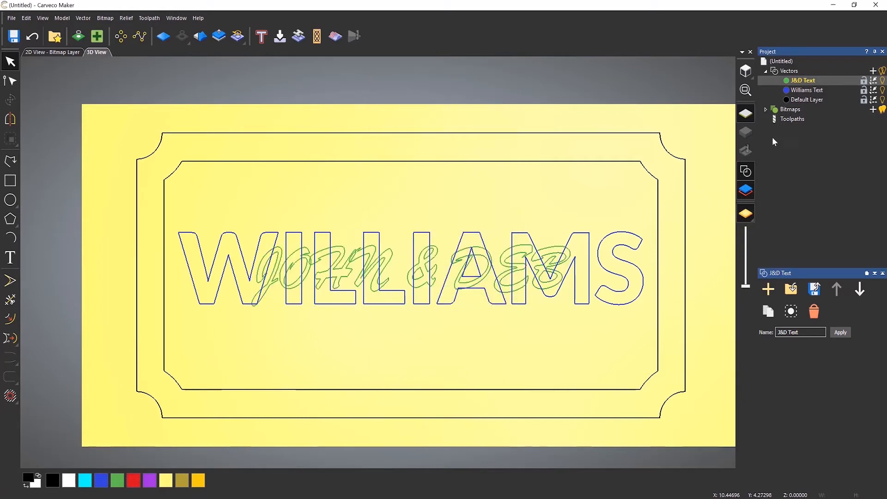
Toggle the J&D Text and Williams Text layers' visibility to inspect how the two texts overlap.
{"action": "left_click", "coordinate": [883, 81]}
{"action": "left_click", "coordinate": [883, 81]}
{"action": "left_click", "coordinate": [884, 81]}
{"action": "left_click", "coordinate": [644, 169]}
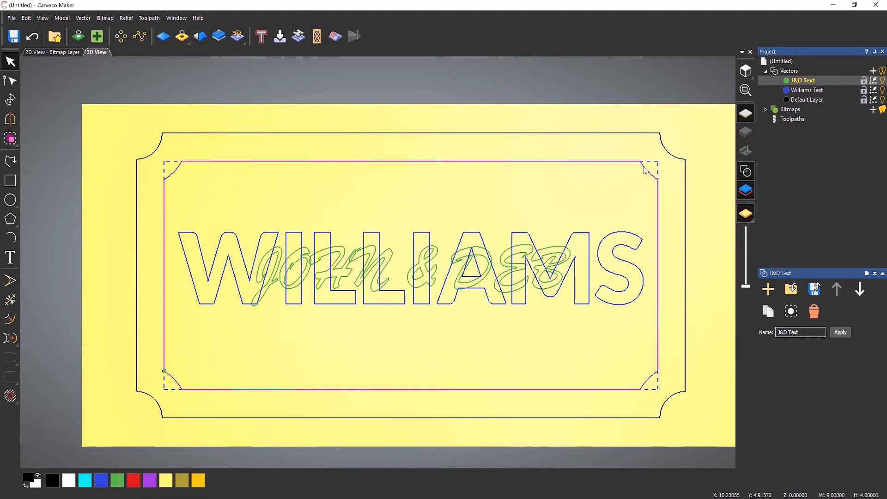
{"action": "left_click", "coordinate": [882, 90]}
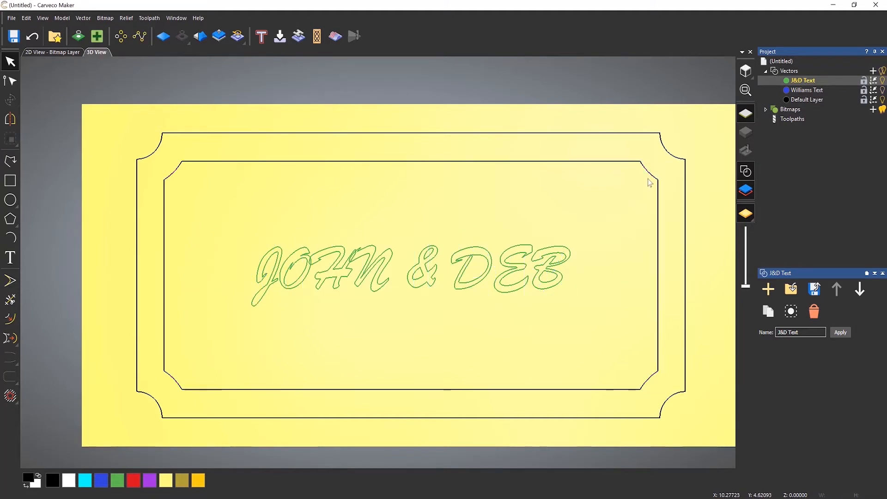
{"action": "left_click", "coordinate": [559, 257]}
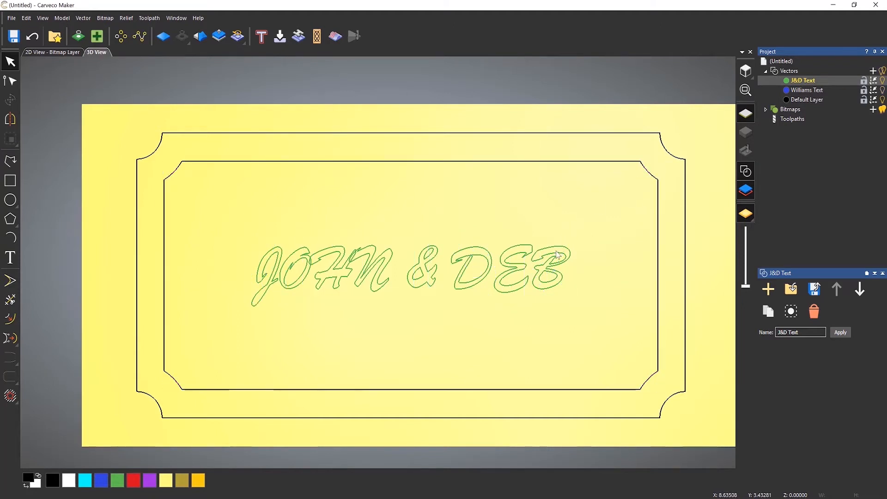
{"action": "left_click", "coordinate": [561, 253]}
{"action": "left_click", "coordinate": [597, 227]}
{"action": "left_click", "coordinate": [882, 90]}
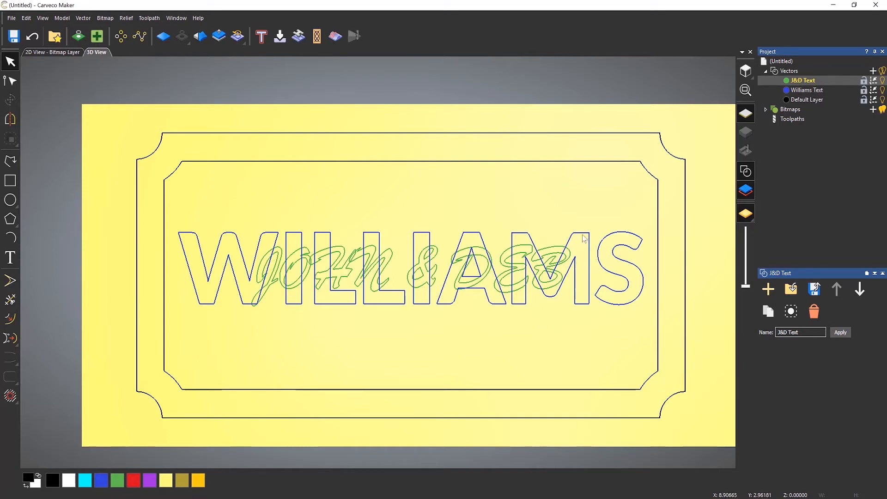
{"action": "left_click_drag", "start_coordinate": [587, 206], "coordinate": [238, 323]}
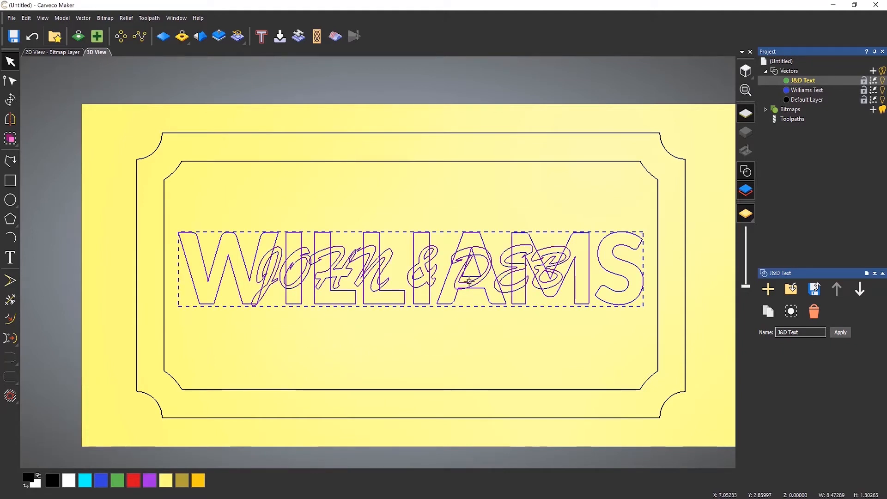
{"action": "right_click", "coordinate": [470, 279]}
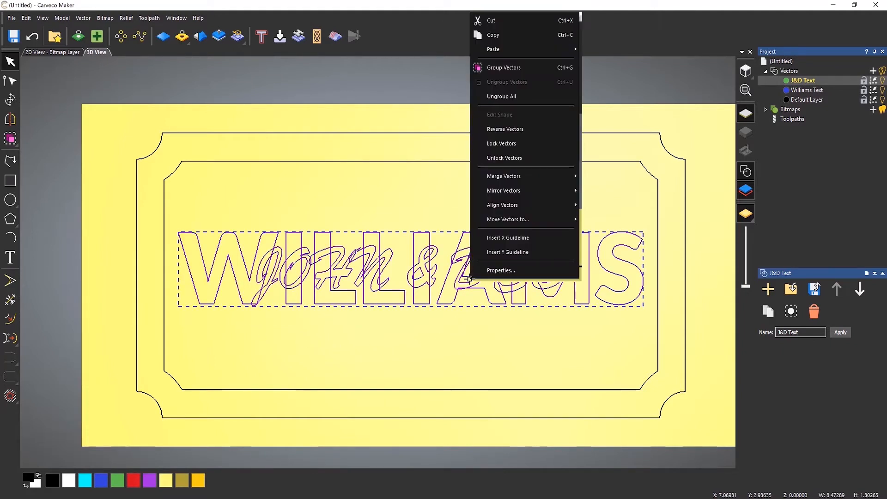
{"action": "left_click", "coordinate": [508, 38]}
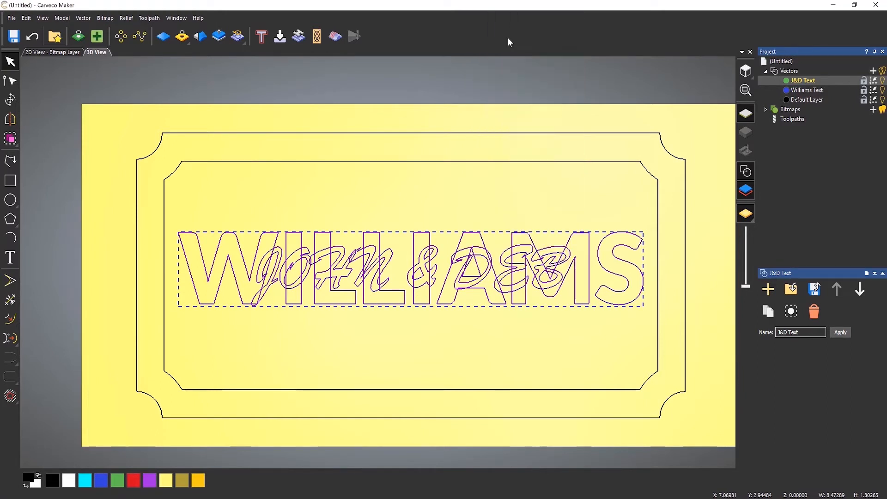
{"action": "right_click", "coordinate": [480, 243]}
{"action": "mouse_move", "coordinate": [512, 41]}
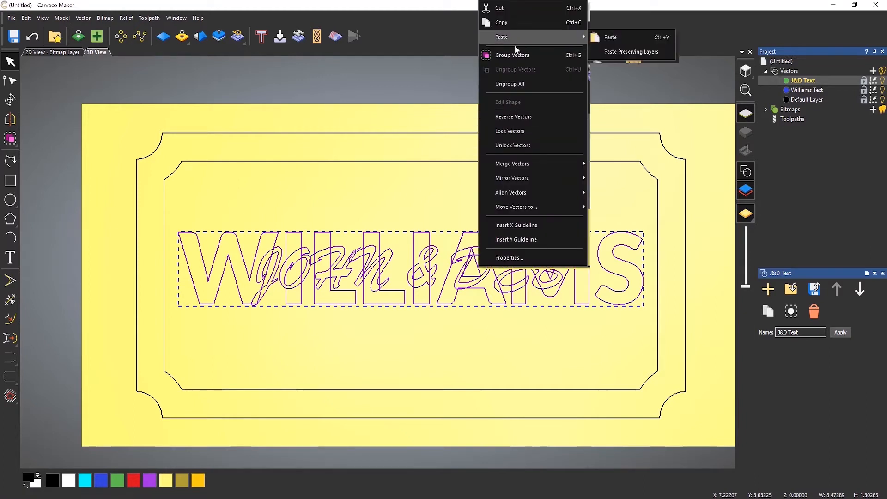
{"action": "left_click", "coordinate": [633, 39]}
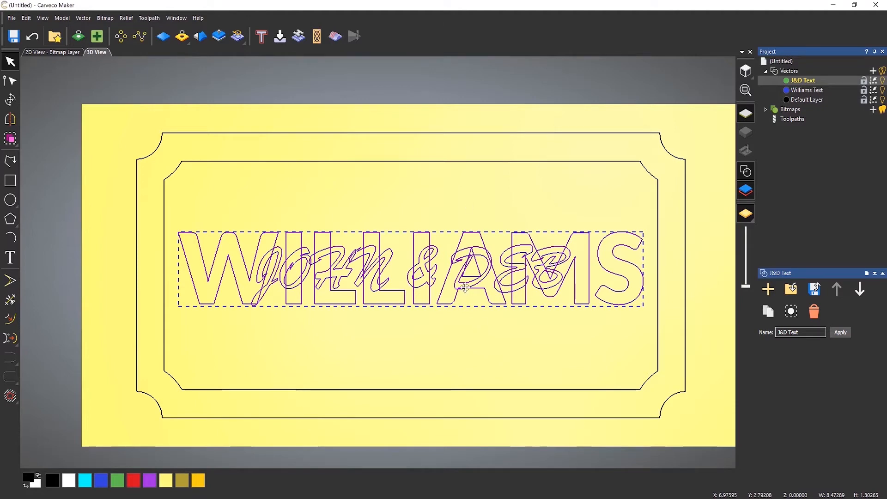
Drag the pasted copies downward, then undo the move.
{"action": "left_click_drag", "start_coordinate": [461, 319], "coordinate": [469, 373]}
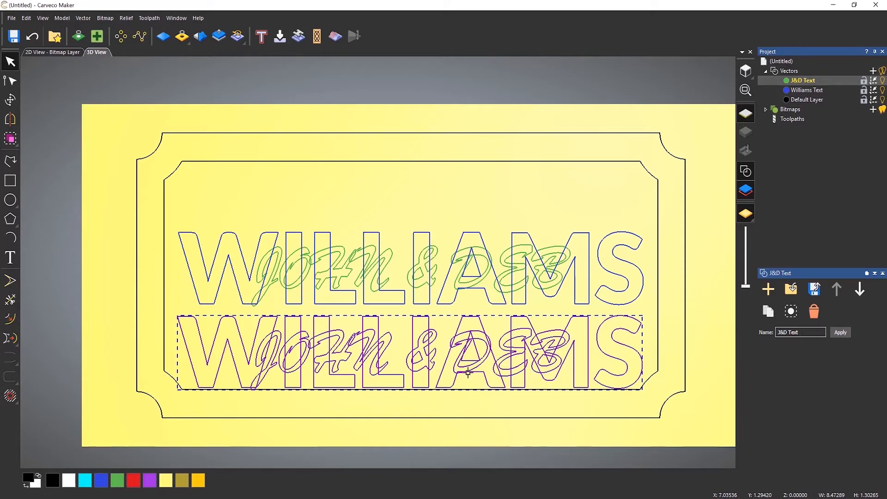
{"action": "key", "text": "ctrl+z"}
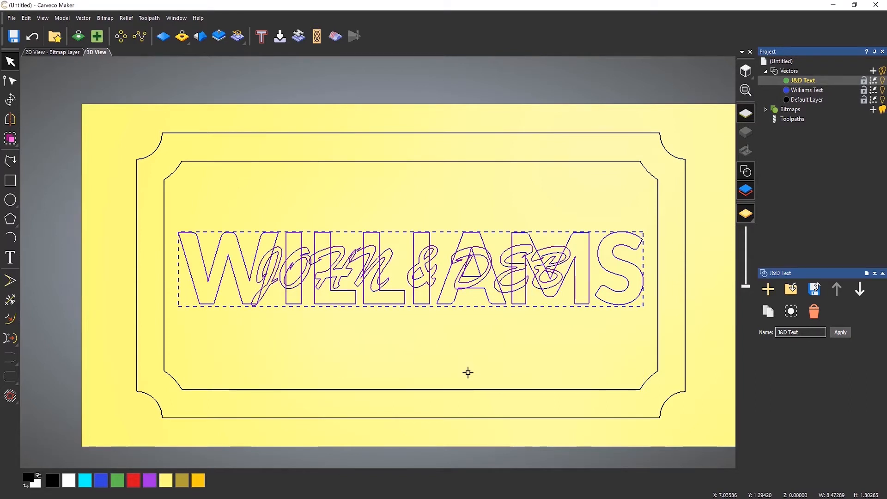
Move the selected copies onto a new vector layer and name it Combined.
{"action": "right_click", "coordinate": [481, 282]}
{"action": "mouse_move", "coordinate": [535, 224]}
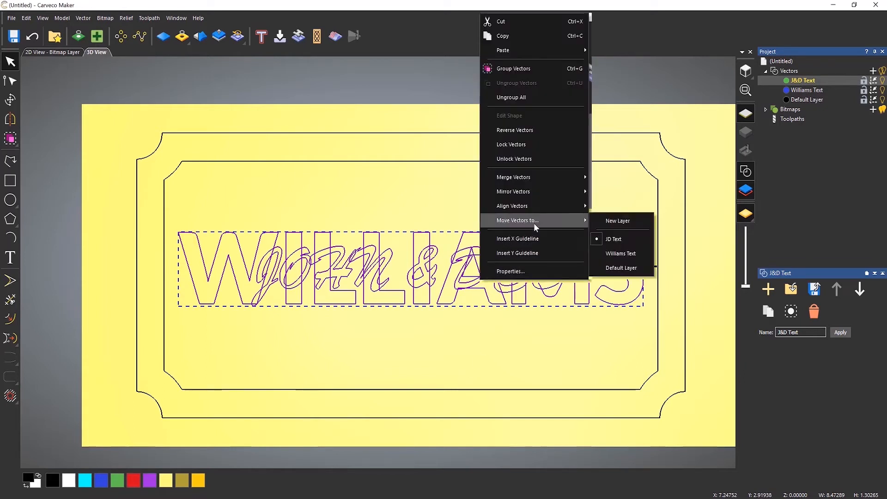
{"action": "left_click", "coordinate": [638, 222]}
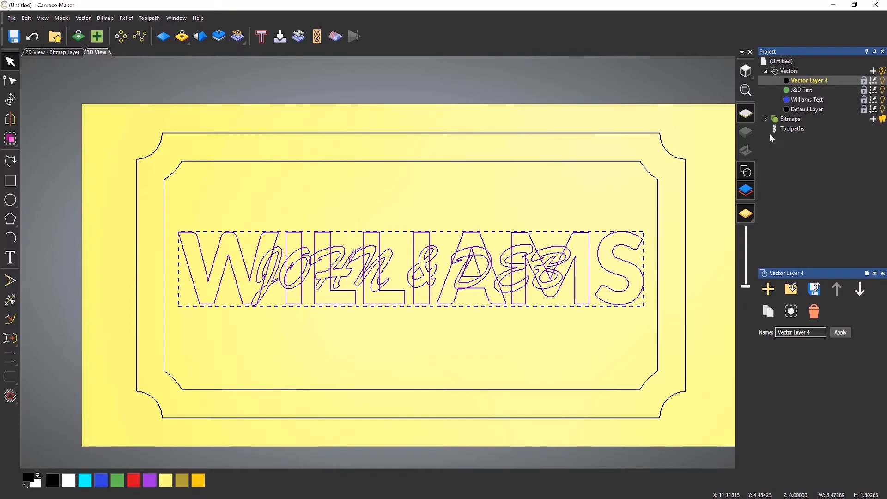
{"action": "left_click", "coordinate": [808, 82]}
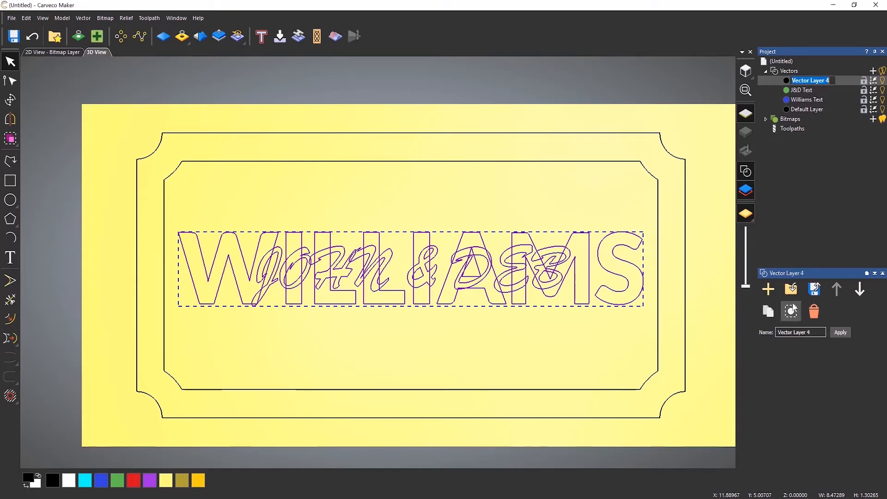
{"action": "type", "text": "Combined"}
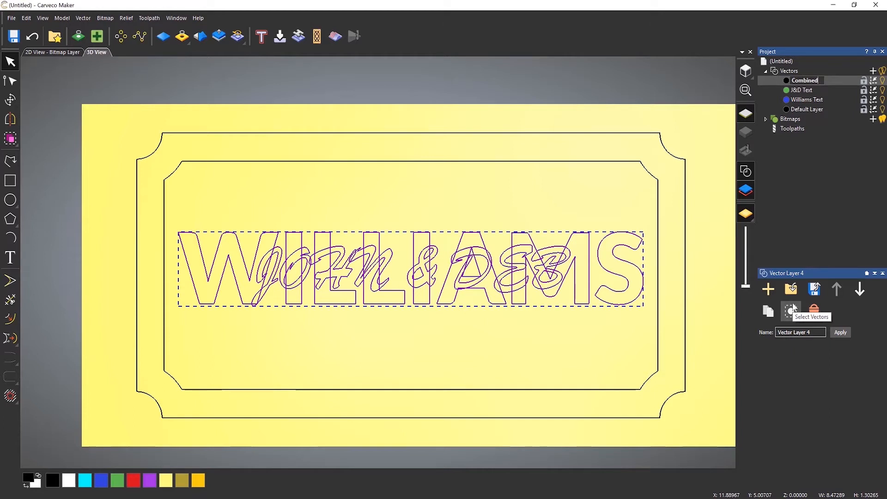
{"action": "key", "text": "Return"}
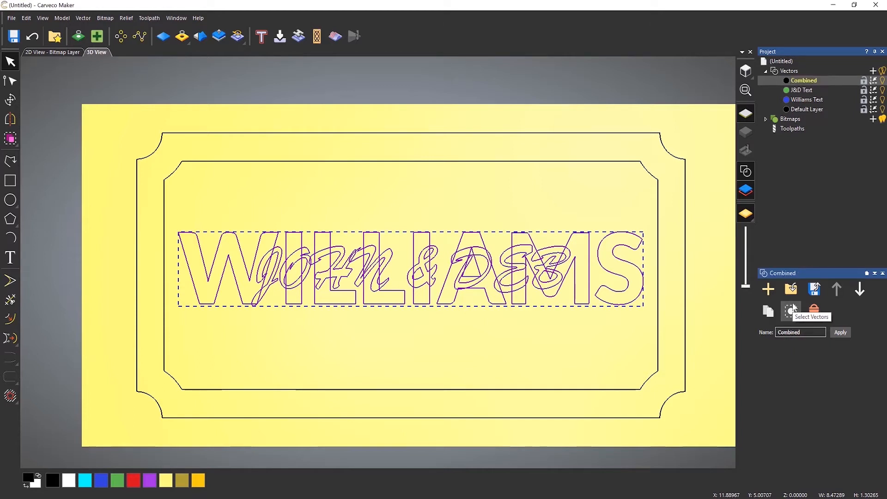
Set the Combined layer colour to the brown preset and toggle its visibility to check it.
{"action": "left_click", "coordinate": [788, 82]}
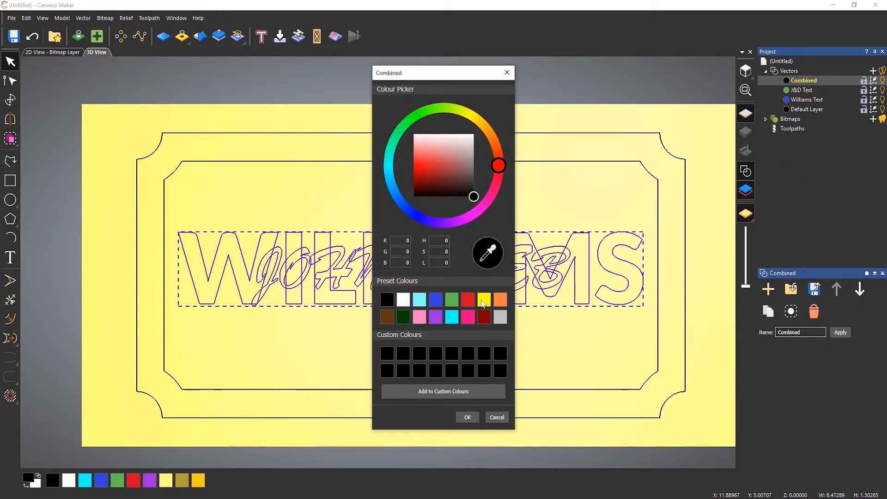
{"action": "left_click", "coordinate": [392, 317]}
{"action": "left_click", "coordinate": [467, 417]}
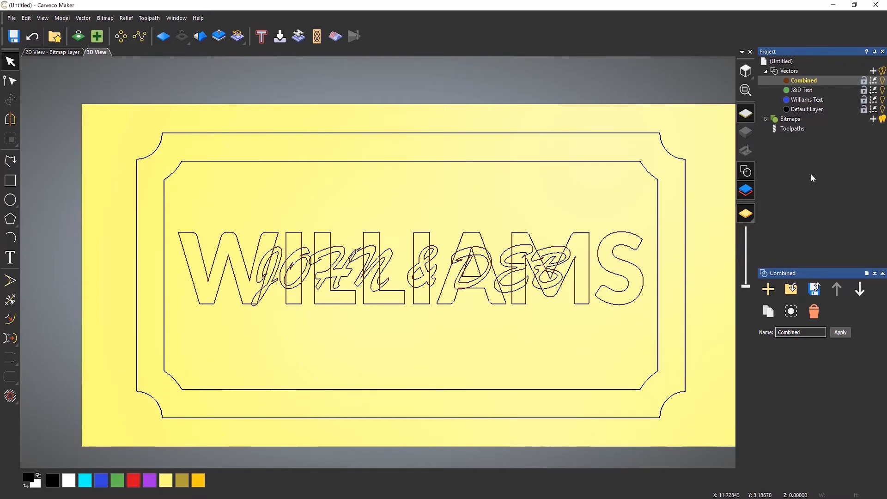
{"action": "left_click", "coordinate": [883, 81]}
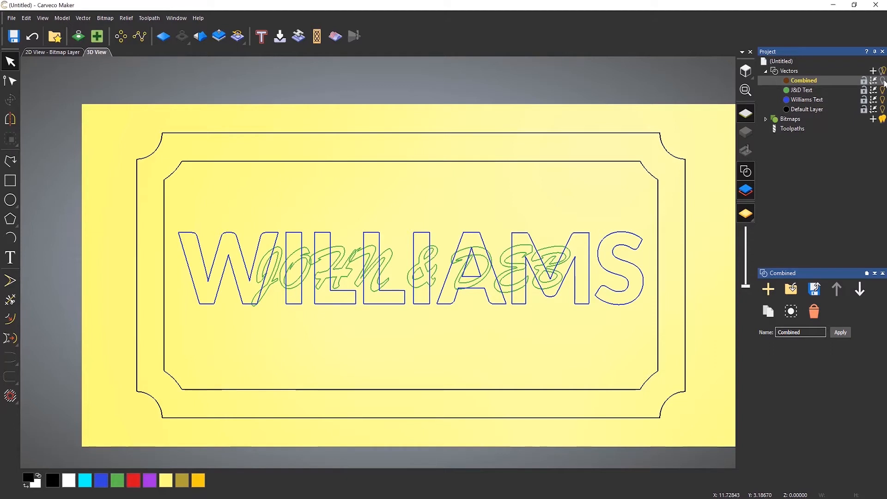
{"action": "left_click", "coordinate": [883, 81]}
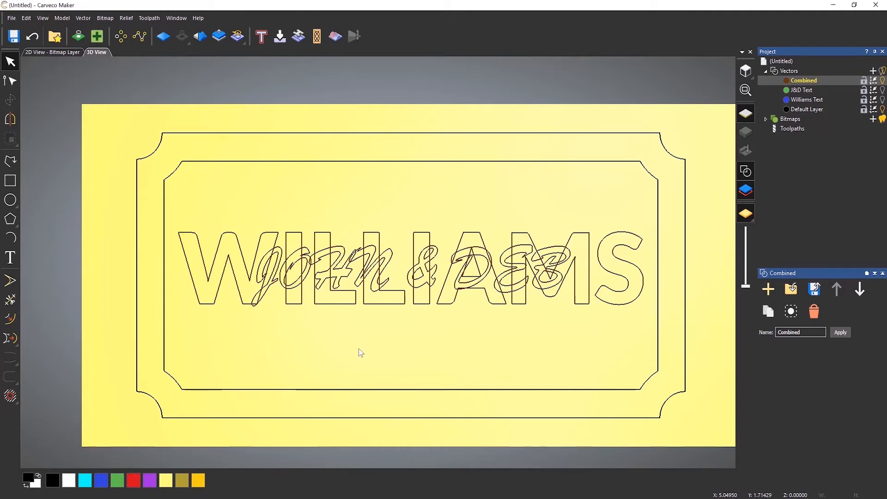
Select all the text vectors on the Combined layer and weld them together.
{"action": "left_click", "coordinate": [222, 276]}
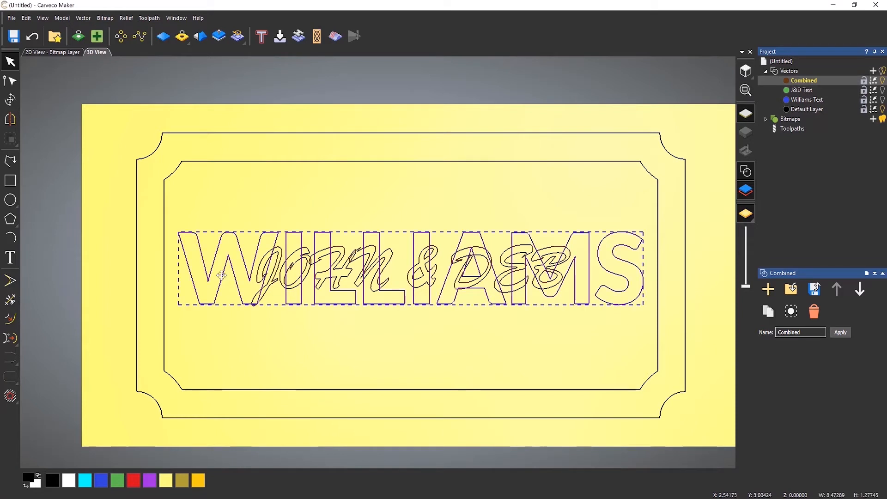
{"action": "left_click", "coordinate": [218, 213]}
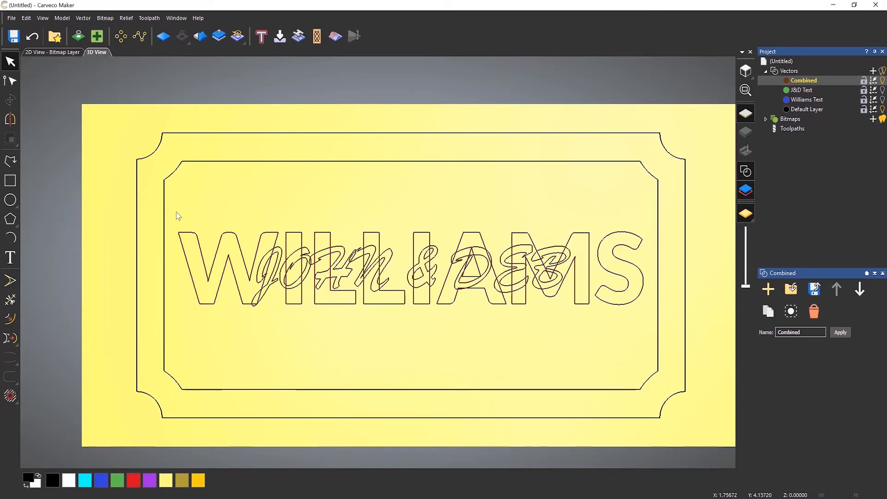
{"action": "left_click_drag", "start_coordinate": [170, 209], "coordinate": [653, 322]}
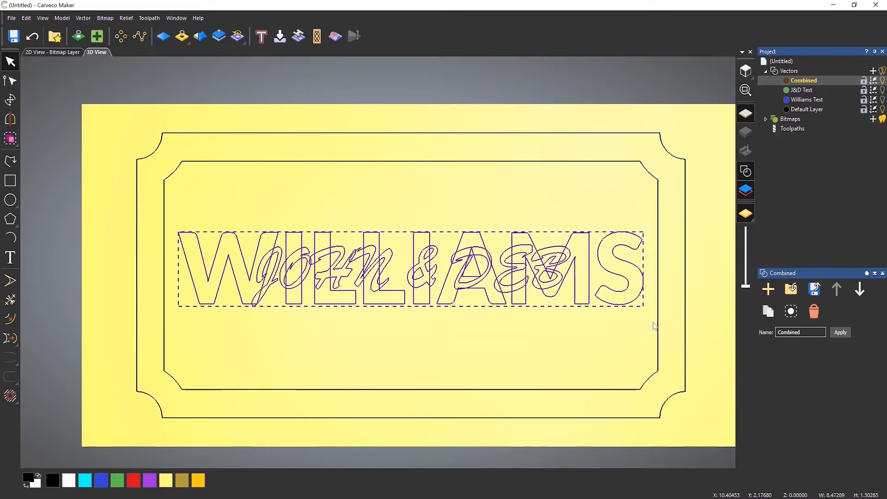
{"action": "left_click", "coordinate": [88, 20]}
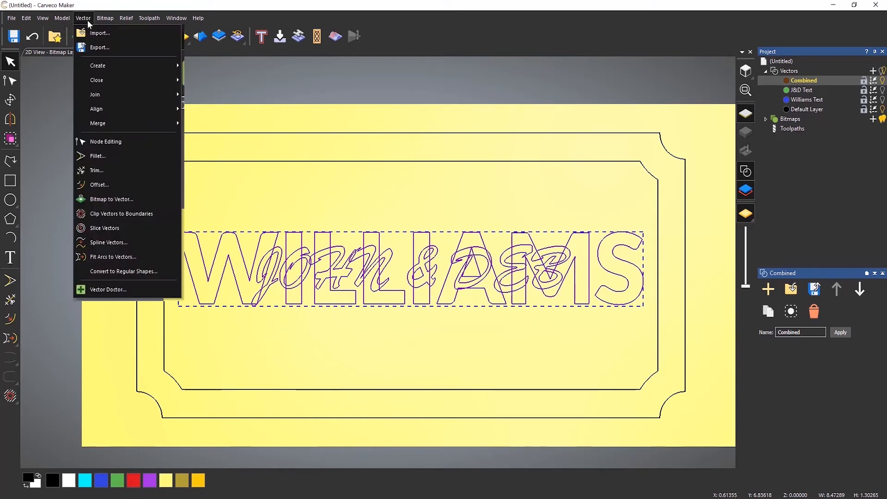
{"action": "mouse_move", "coordinate": [157, 127]}
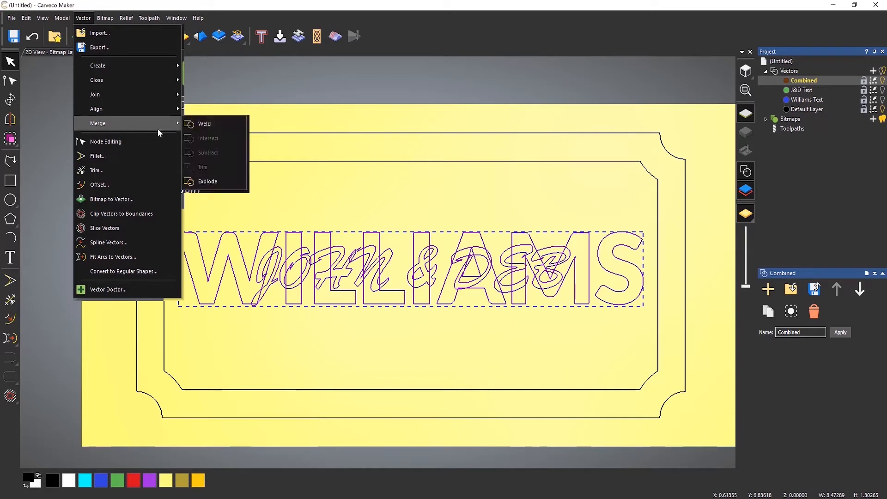
{"action": "left_click", "coordinate": [214, 130]}
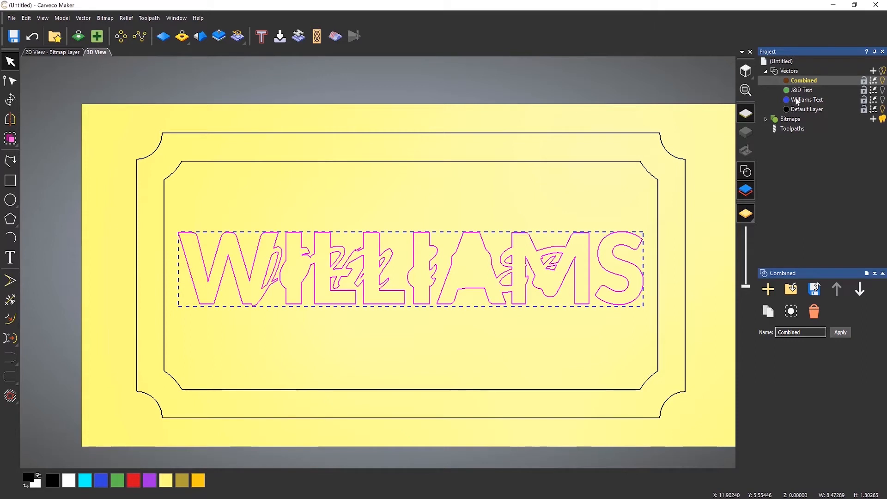
Toggle the J&D Text layer's visibility to compare it against the welded outline.
{"action": "left_click", "coordinate": [882, 90]}
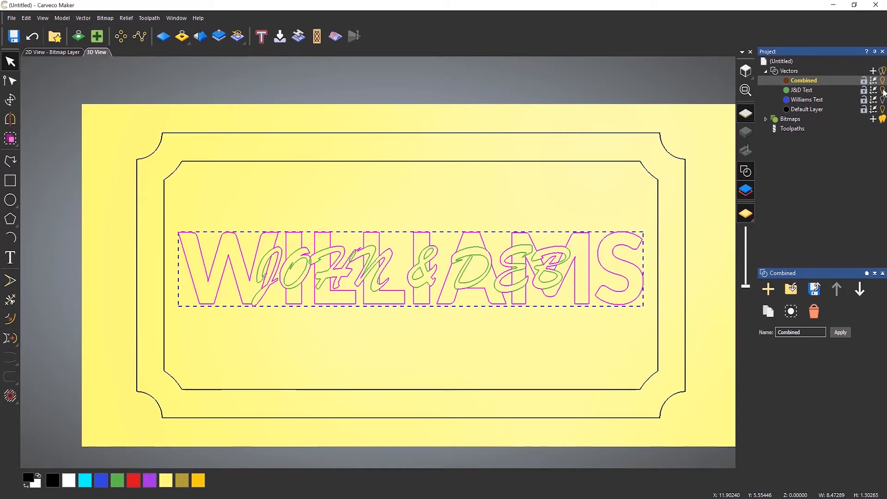
{"action": "left_click", "coordinate": [882, 90]}
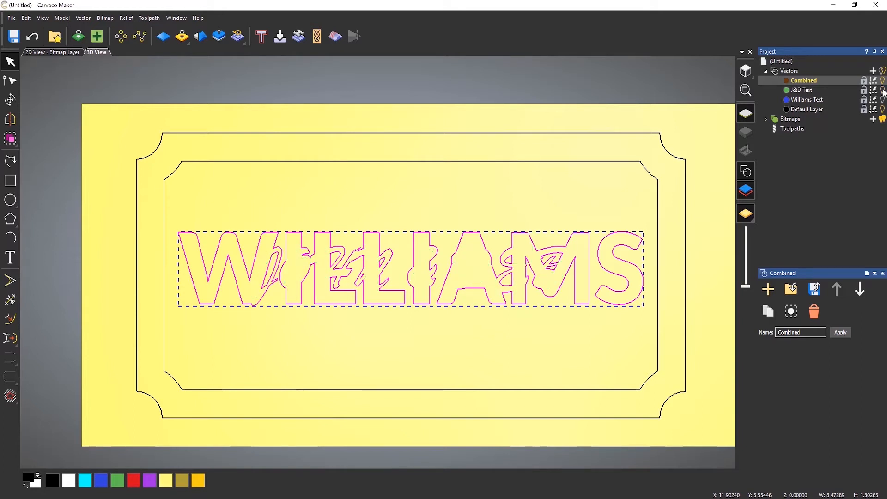
{"action": "left_click", "coordinate": [883, 91]}
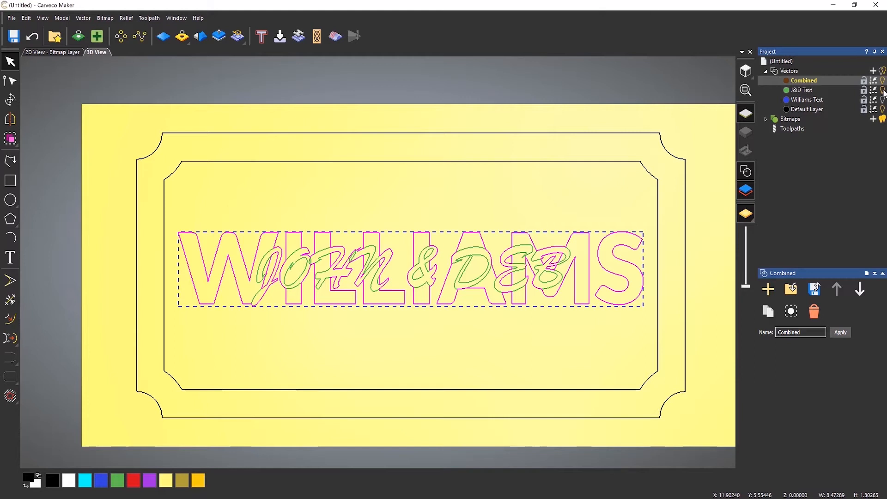
{"action": "left_click", "coordinate": [883, 91]}
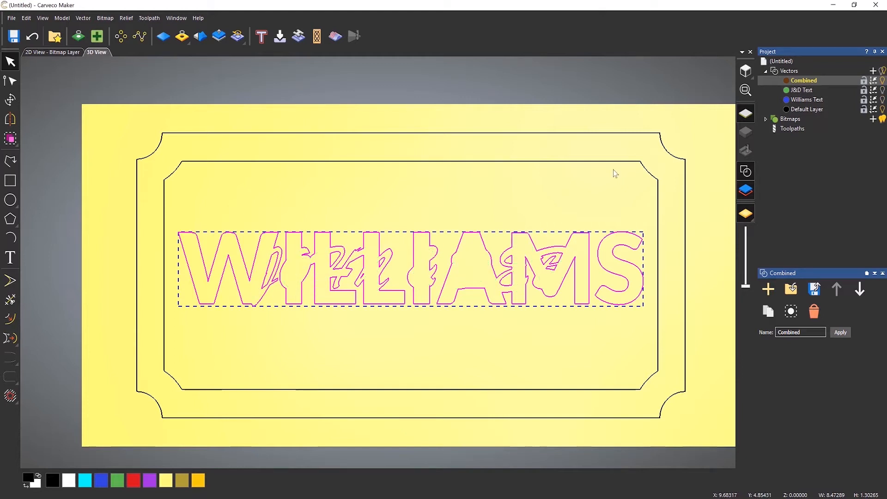
{"action": "left_click", "coordinate": [555, 201]}
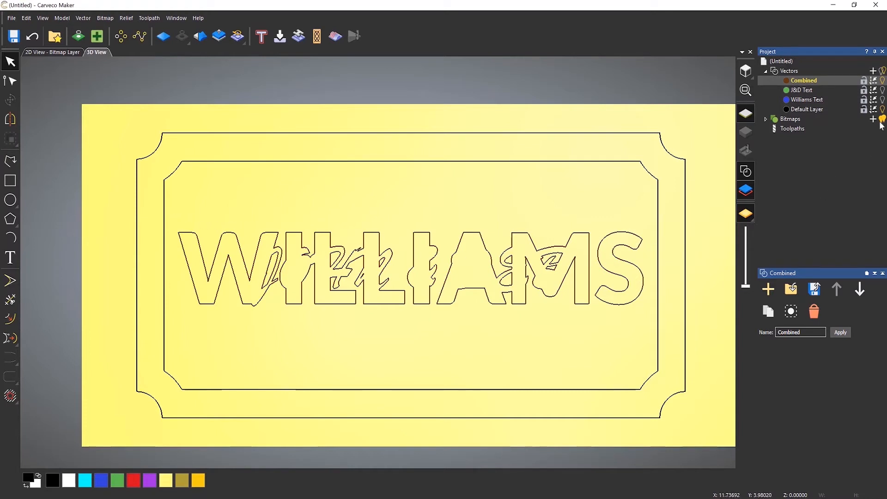
Hide the Combined and Williams Text layers so only J&D Text shows, and zoom in on JOHN.
{"action": "left_click", "coordinate": [884, 81]}
{"action": "left_click", "coordinate": [883, 81]}
{"action": "left_click", "coordinate": [882, 90]}
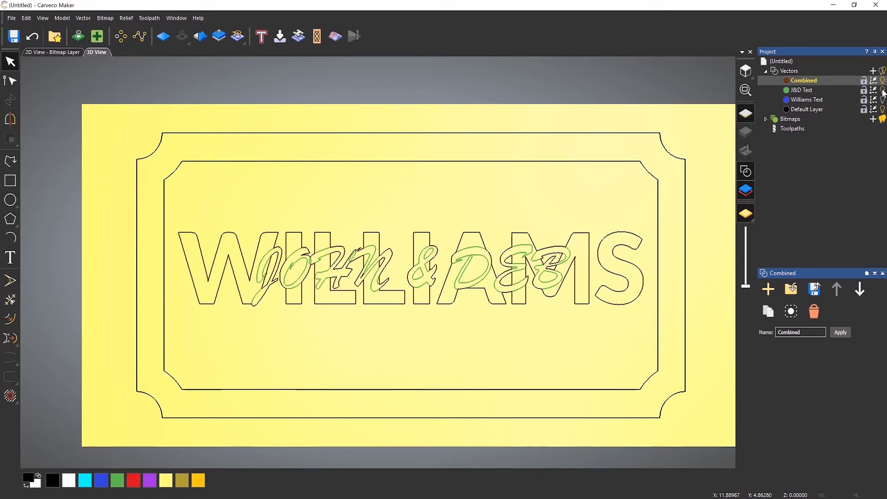
{"action": "left_click", "coordinate": [883, 99]}
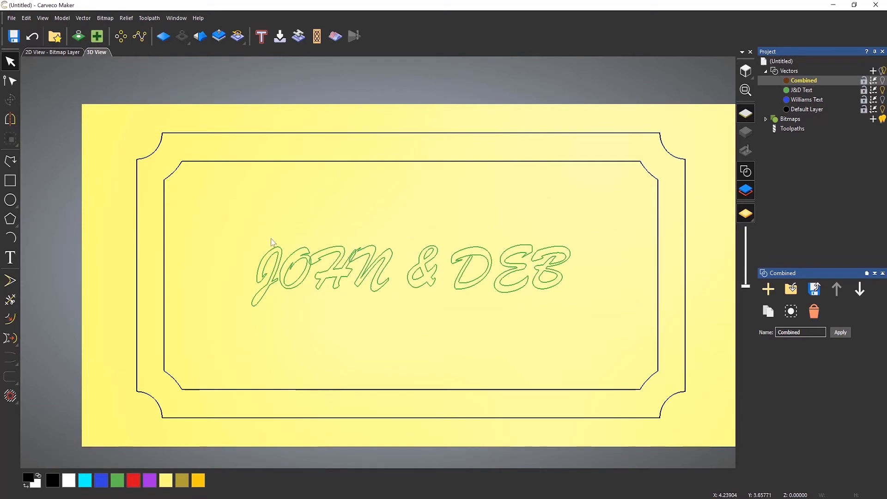
{"action": "scroll", "coordinate": [296, 282], "scroll_direction": "up", "scroll_amount": 3}
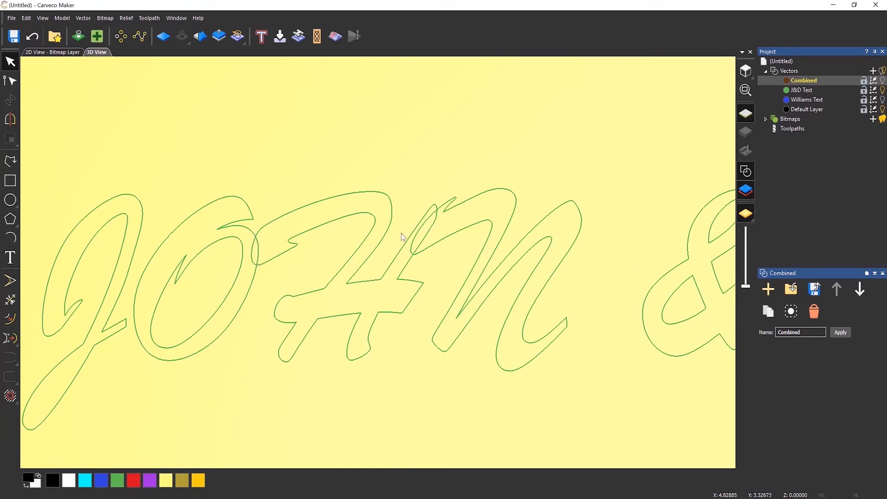
{"action": "left_click", "coordinate": [398, 262]}
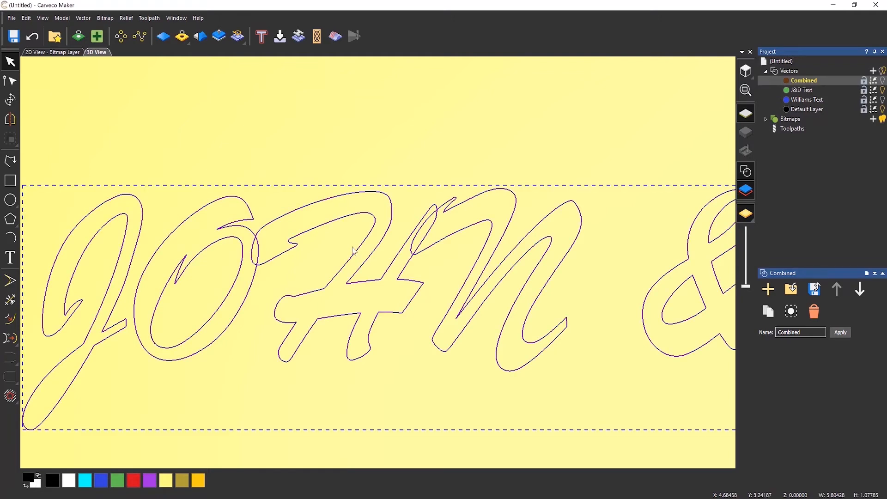
{"action": "scroll", "coordinate": [351, 253], "scroll_direction": "down", "scroll_amount": 3}
{"action": "scroll", "coordinate": [347, 255], "scroll_direction": "down", "scroll_amount": 1}
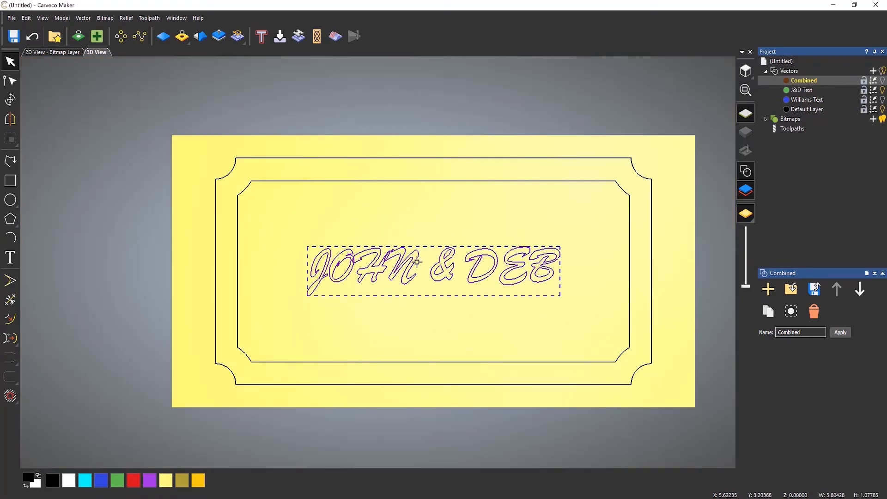
{"action": "scroll", "coordinate": [417, 262], "scroll_direction": "up", "scroll_amount": 3}
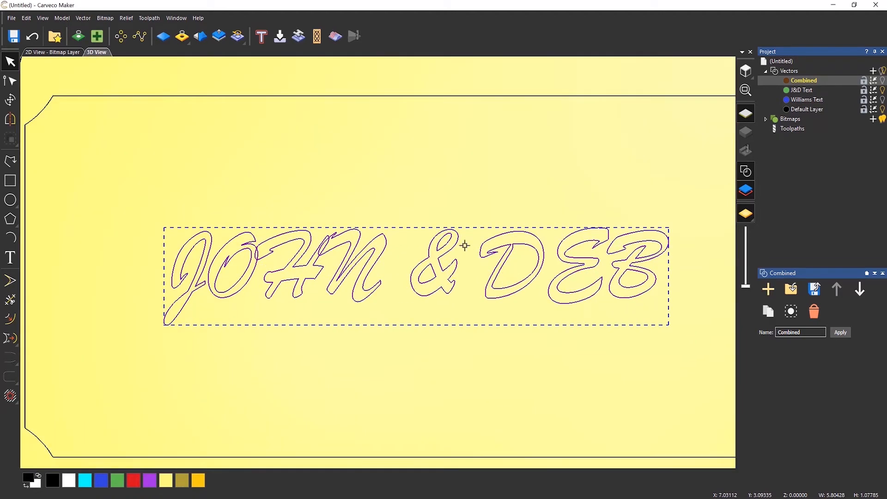
{"action": "left_click", "coordinate": [84, 18]}
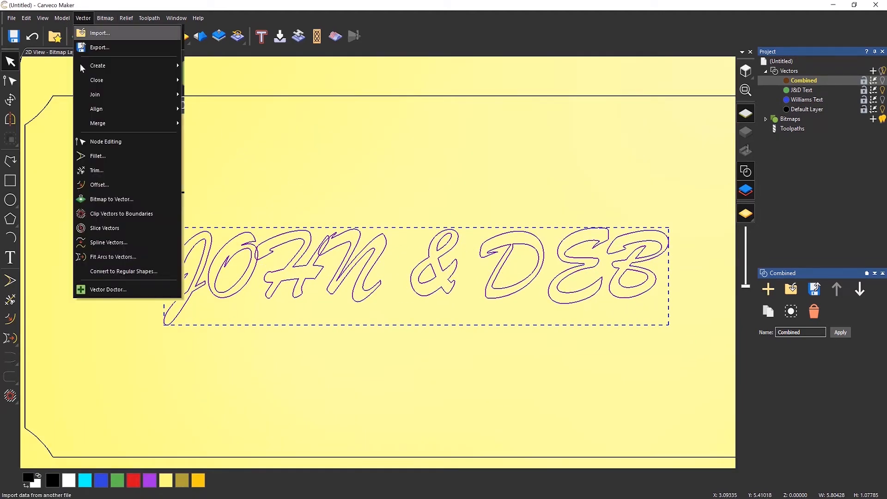
{"action": "mouse_move", "coordinate": [126, 124]}
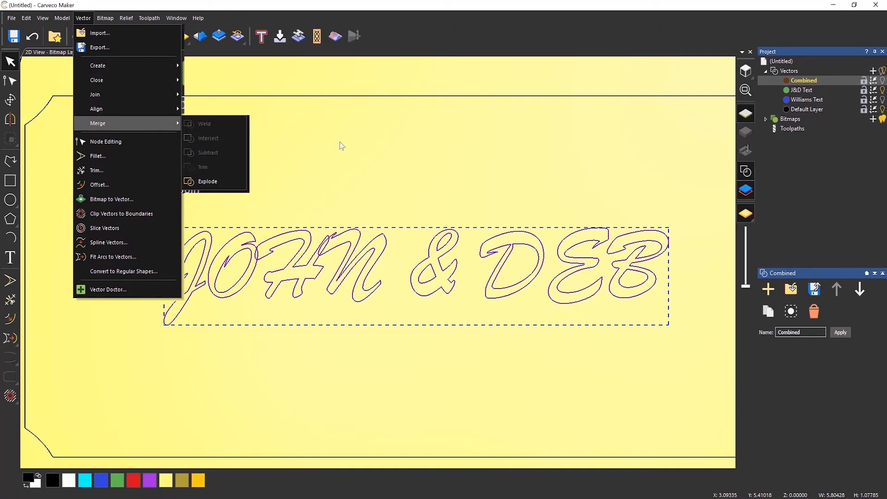
{"action": "left_click", "coordinate": [367, 172]}
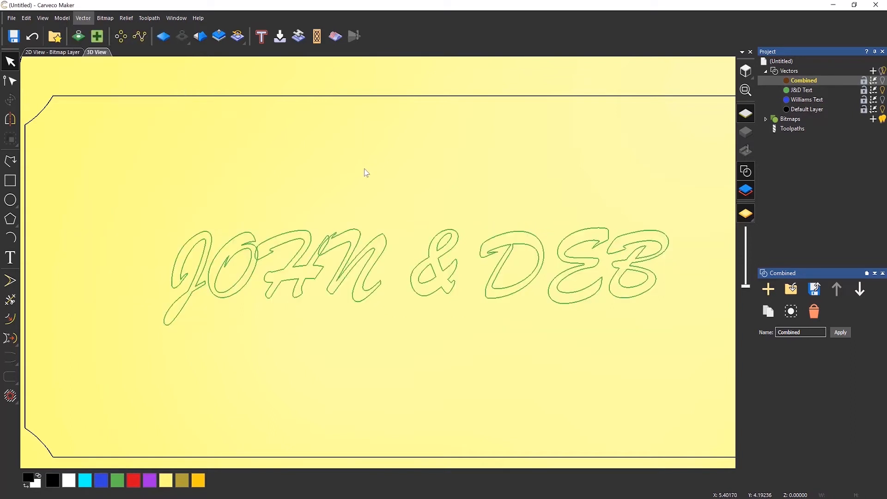
{"action": "right_click", "coordinate": [350, 247]}
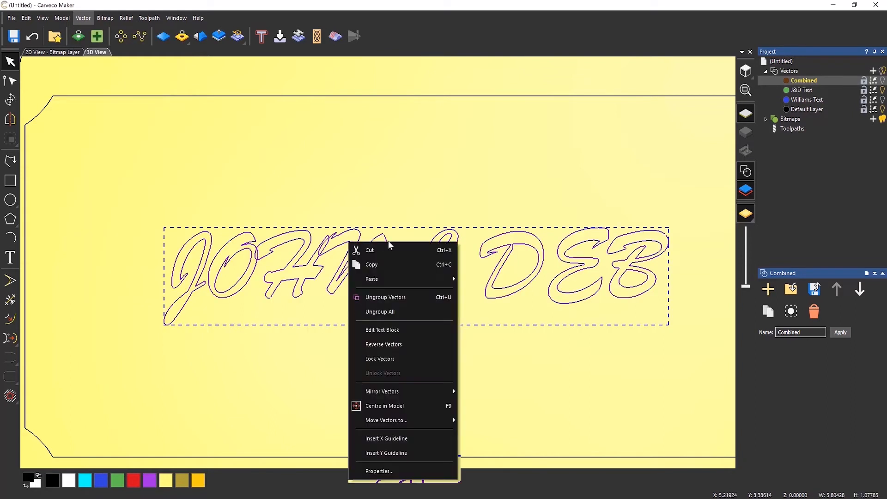
{"action": "left_click", "coordinate": [394, 302]}
{"action": "left_click", "coordinate": [341, 346]}
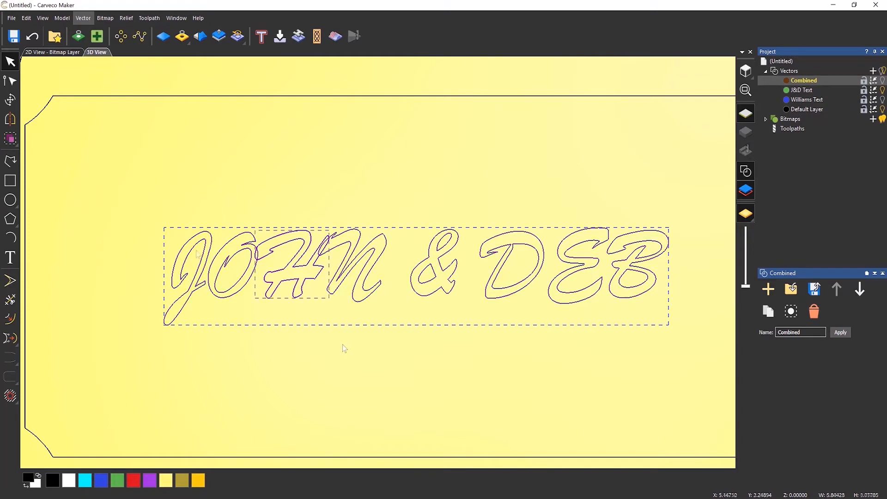
{"action": "left_click", "coordinate": [197, 251]}
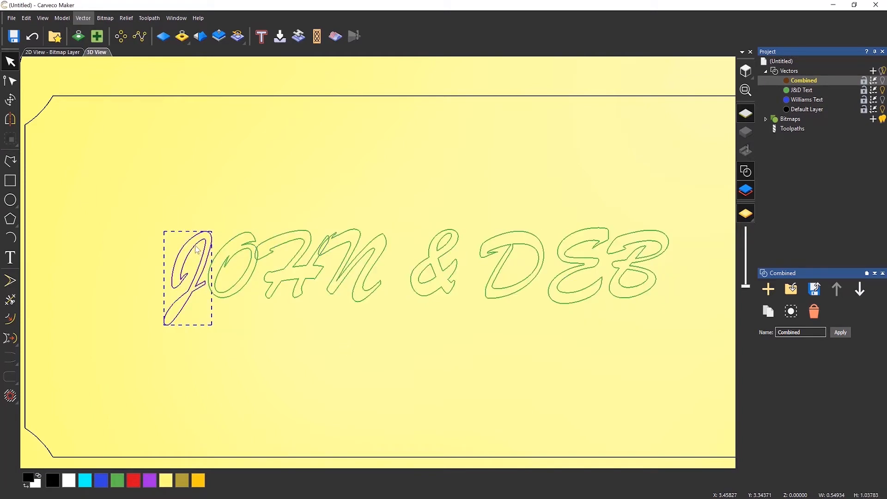
{"action": "left_click", "coordinate": [239, 254]}
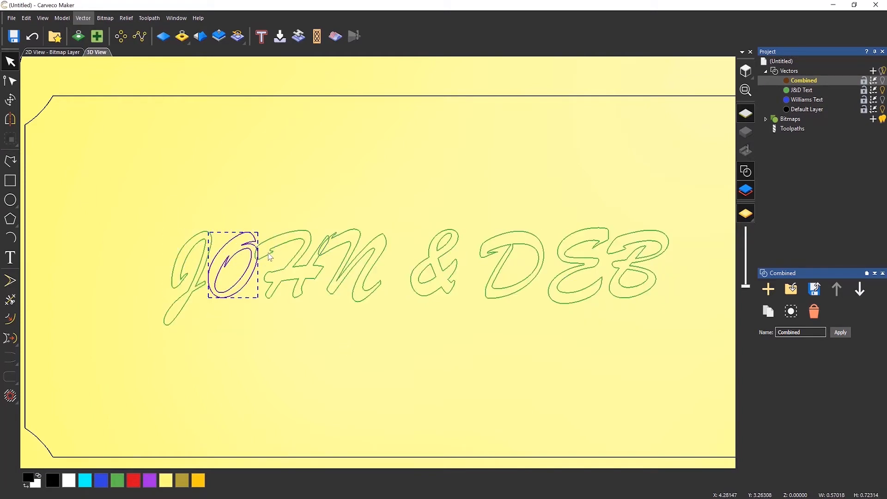
{"action": "left_click", "coordinate": [269, 255]}
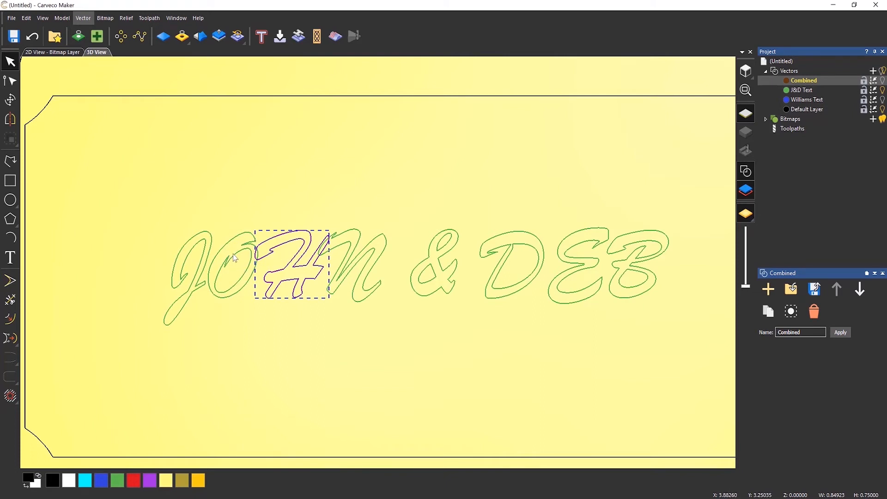
{"action": "left_click", "coordinate": [229, 291]}
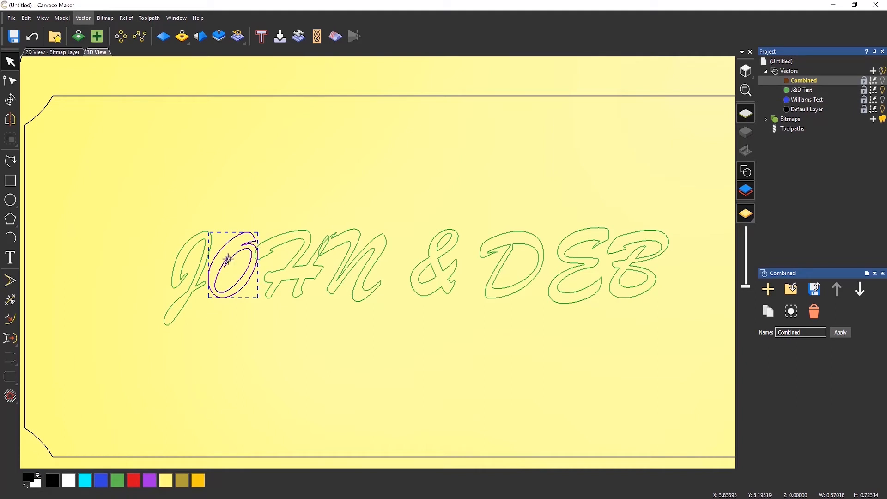
{"action": "left_click", "coordinate": [175, 194]}
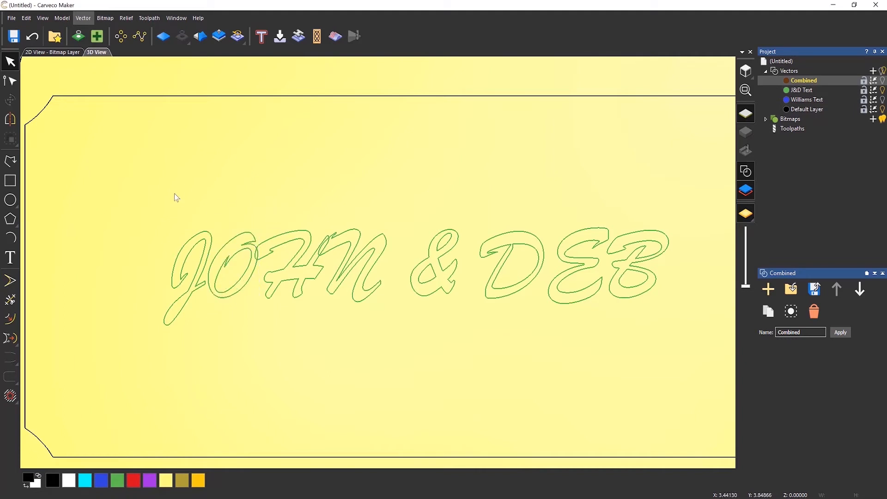
Select all the text, weld it together and toggle the Combined layer's visibility to check.
{"action": "left_click_drag", "start_coordinate": [143, 187], "coordinate": [681, 361]}
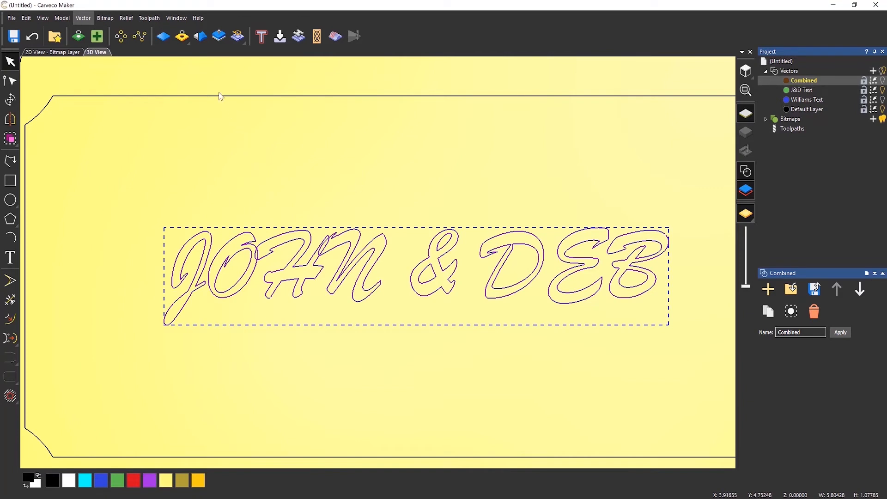
{"action": "left_click", "coordinate": [84, 18]}
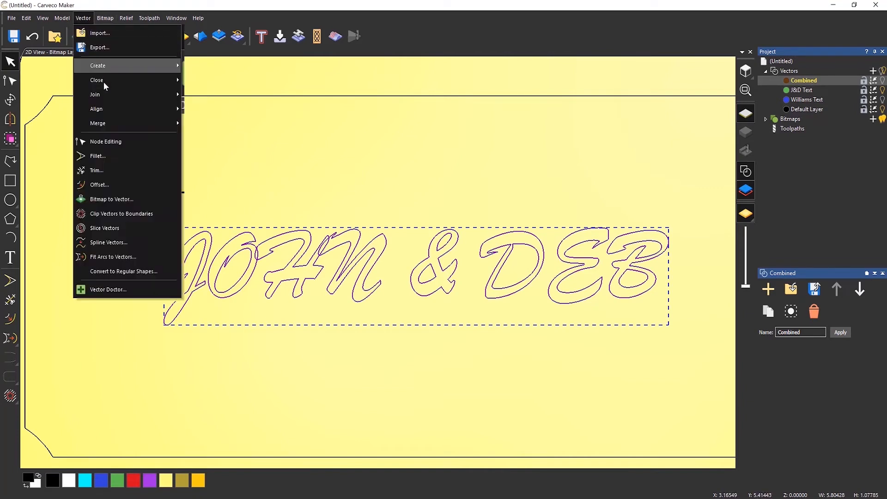
{"action": "left_click", "coordinate": [231, 126]}
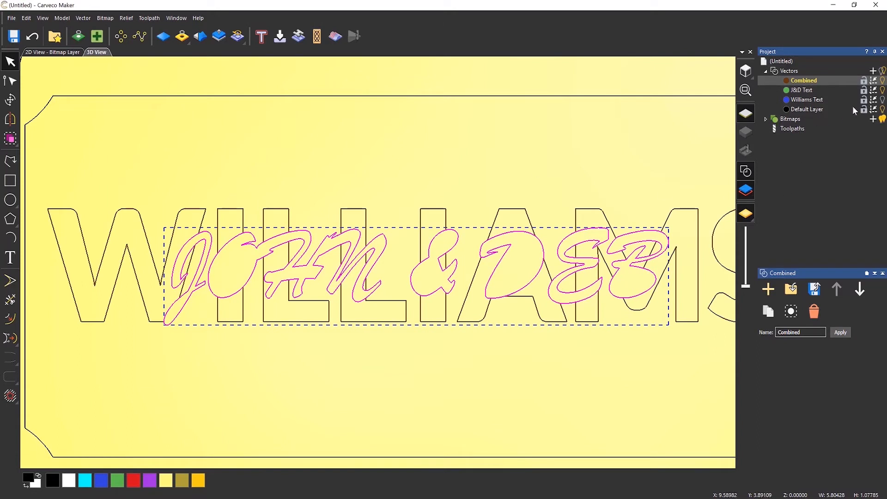
{"action": "left_click", "coordinate": [883, 81]}
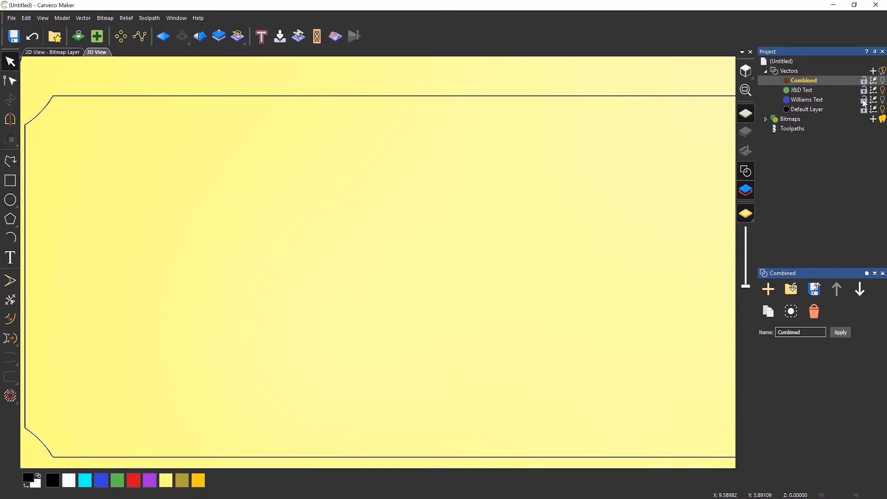
{"action": "left_click", "coordinate": [883, 81]}
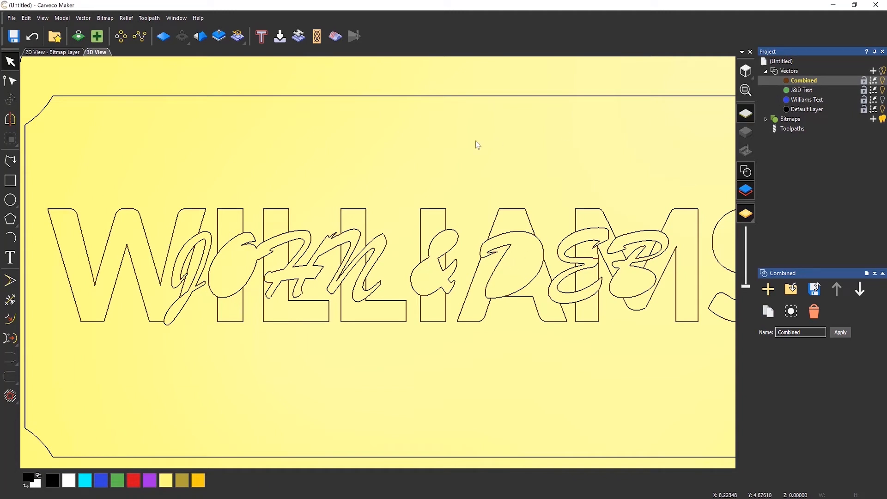
Undo the last three actions.
{"action": "left_click", "coordinate": [34, 40]}
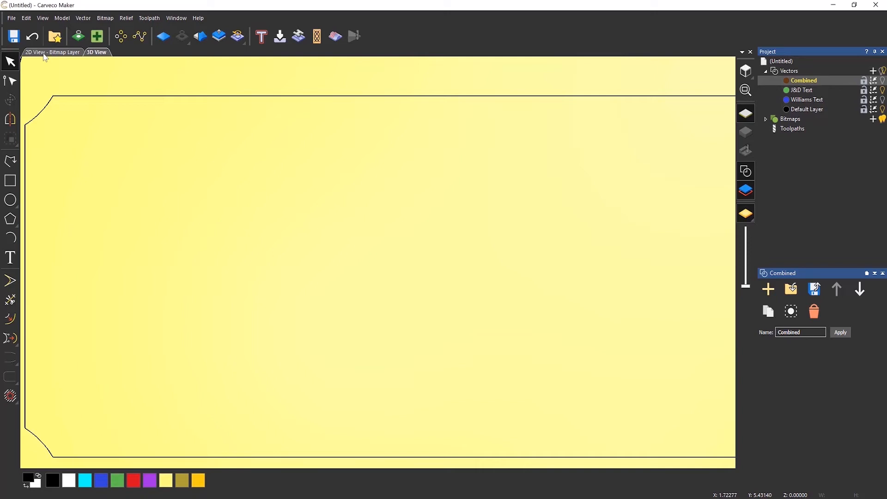
{"action": "left_click", "coordinate": [37, 38]}
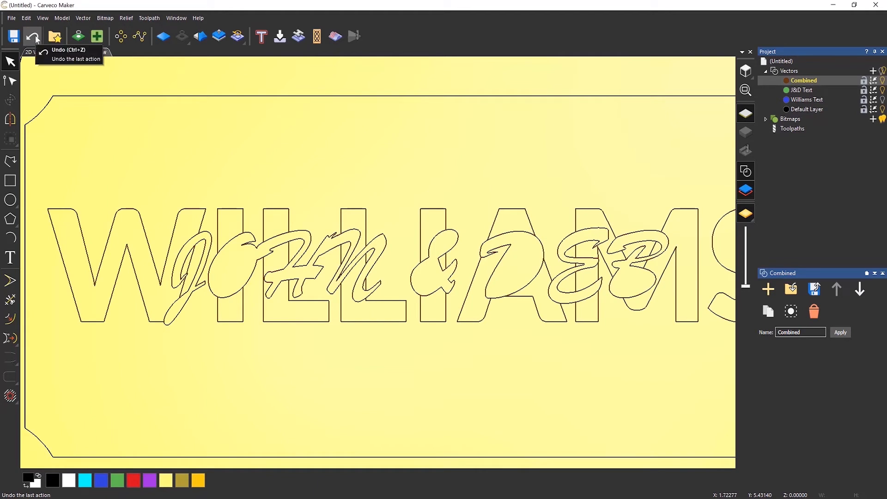
{"action": "left_click", "coordinate": [35, 36]}
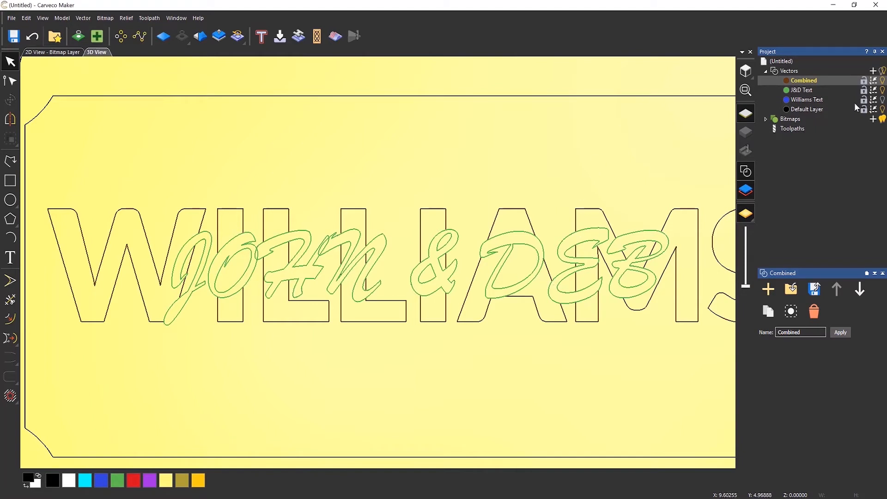
Hide the Combined layer, make J&D Text the active layer and weld all its text vectors.
{"action": "left_click", "coordinate": [884, 82]}
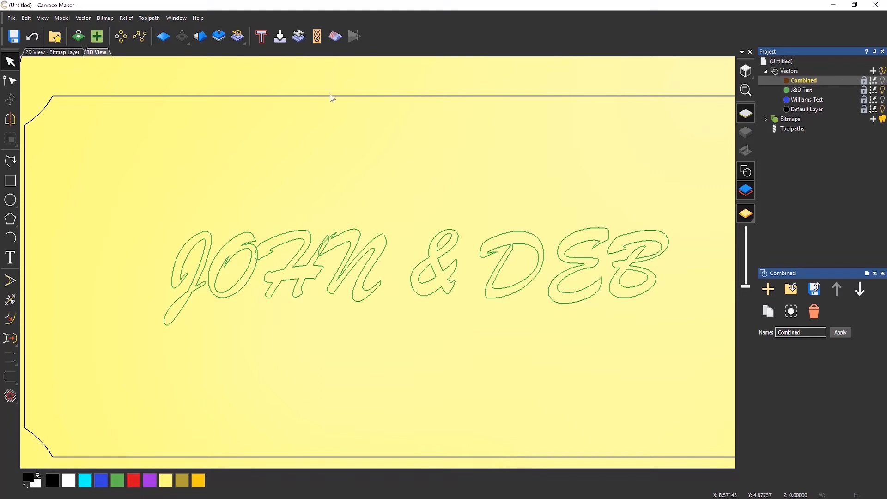
{"action": "left_click", "coordinate": [807, 91]}
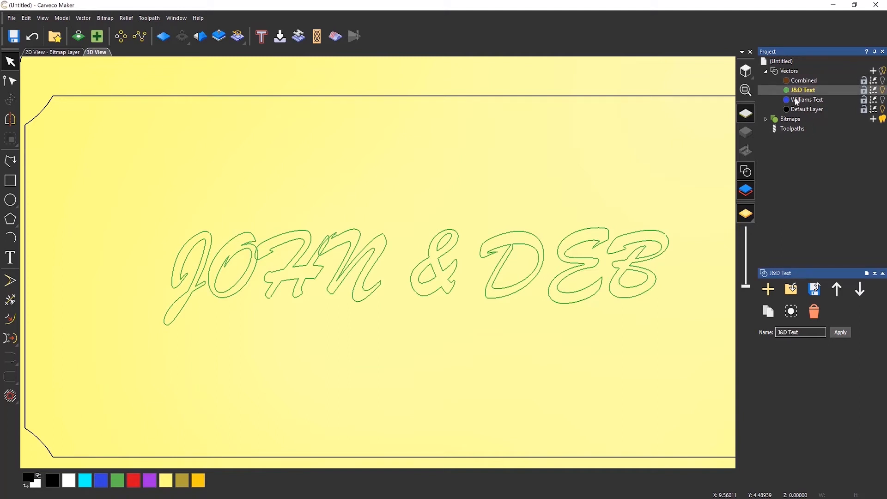
{"action": "left_click", "coordinate": [256, 242]}
{"action": "left_click", "coordinate": [158, 192]}
{"action": "left_click_drag", "start_coordinate": [131, 178], "coordinate": [688, 372]}
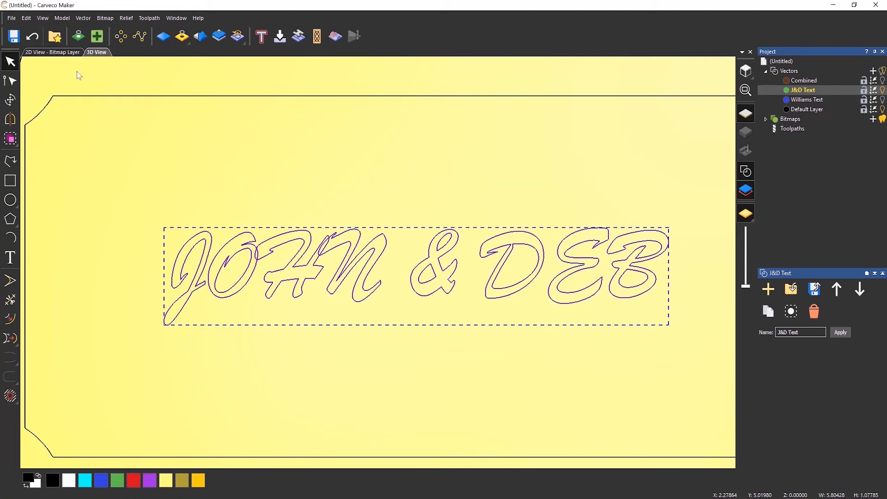
{"action": "left_click", "coordinate": [82, 18]}
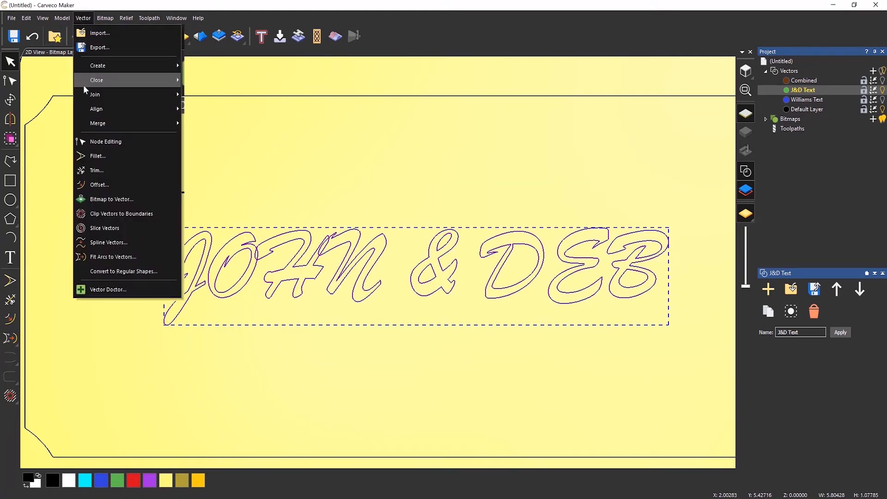
{"action": "mouse_move", "coordinate": [121, 121]}
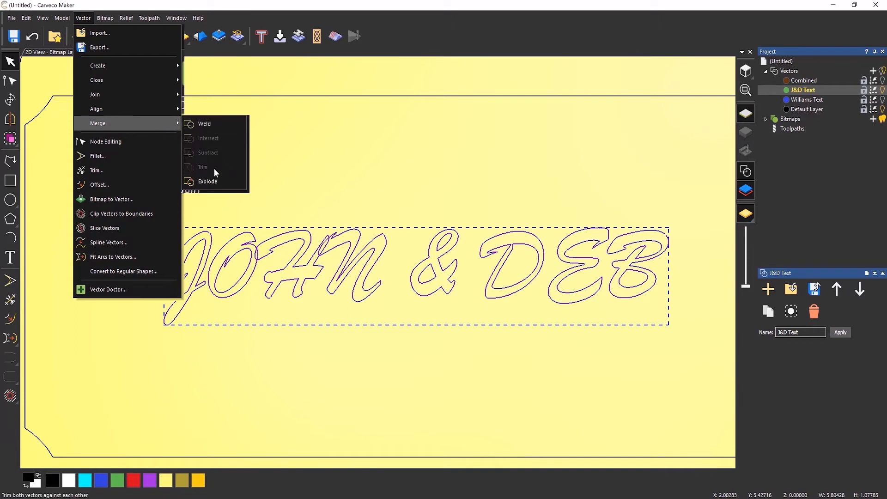
{"action": "left_click", "coordinate": [212, 125]}
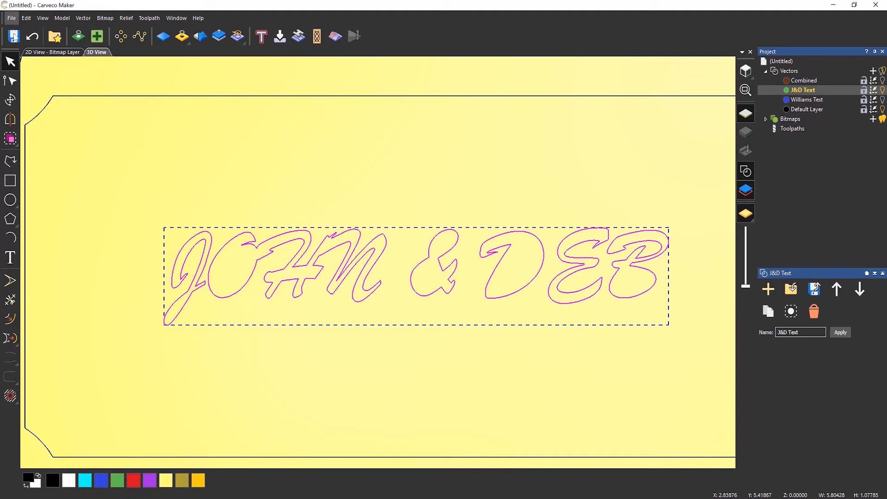
Undo the weld, then select all the J&D text and ungroup it completely.
{"action": "left_click", "coordinate": [32, 36]}
{"action": "left_click_drag", "start_coordinate": [156, 200], "coordinate": [696, 385]}
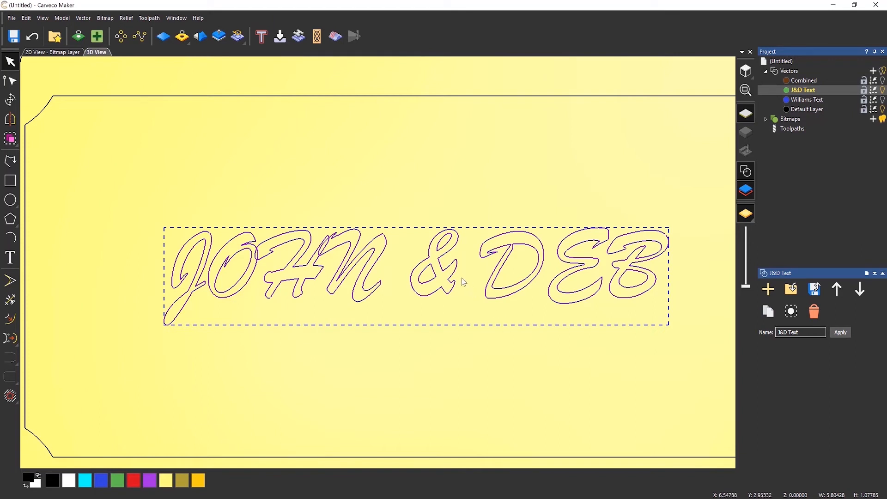
{"action": "right_click", "coordinate": [454, 265]}
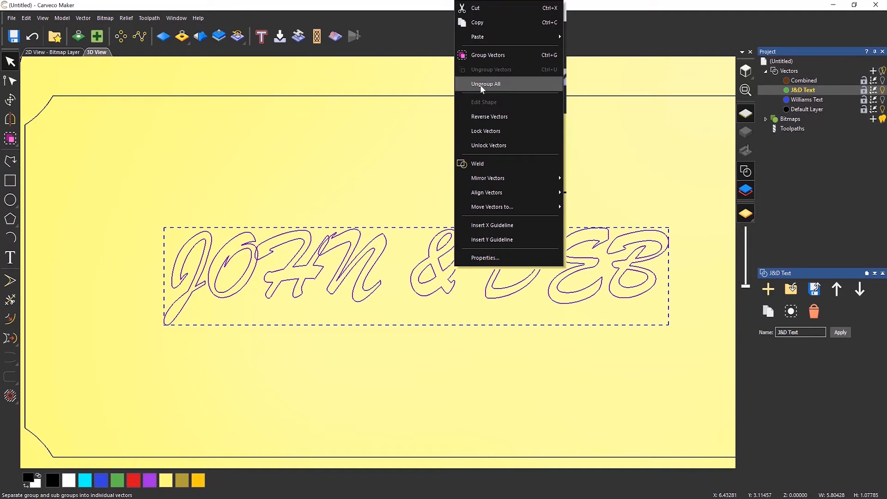
{"action": "left_click", "coordinate": [497, 85]}
{"action": "left_click", "coordinate": [340, 192]}
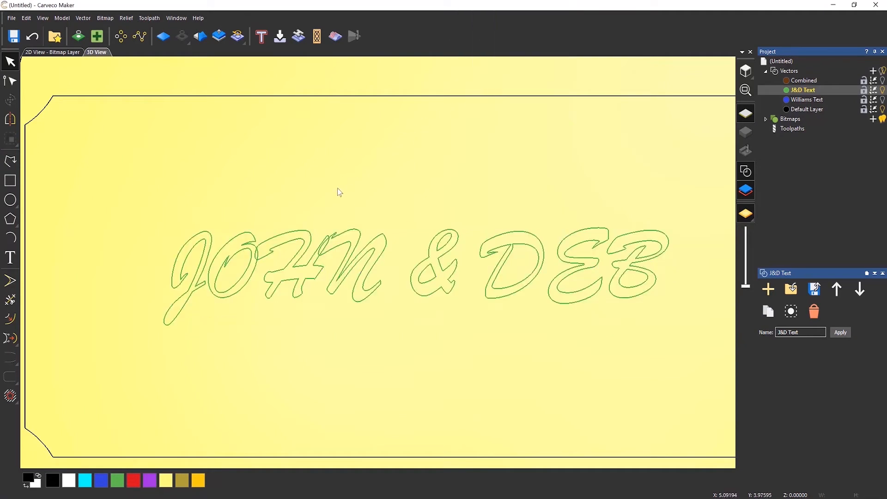
Select individual letters and then all of the J&D text to inspect the ungrouped vectors.
{"action": "left_click", "coordinate": [231, 263]}
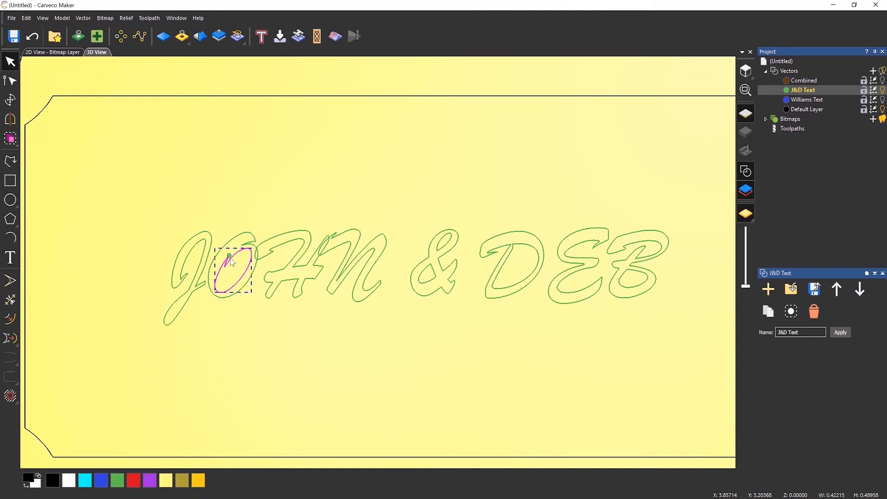
{"action": "left_click", "coordinate": [260, 349]}
{"action": "left_click", "coordinate": [249, 236]}
{"action": "left_click", "coordinate": [273, 183]}
{"action": "left_click_drag", "start_coordinate": [125, 153], "coordinate": [709, 384]}
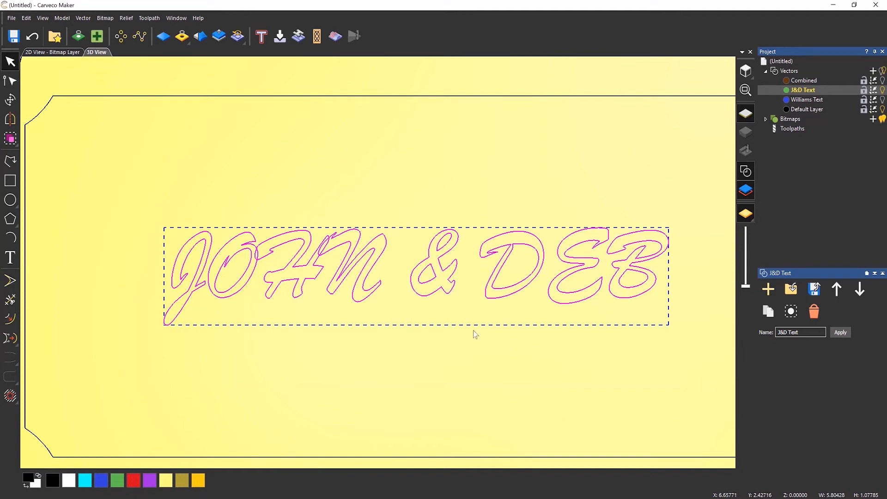
{"action": "left_click", "coordinate": [479, 364]}
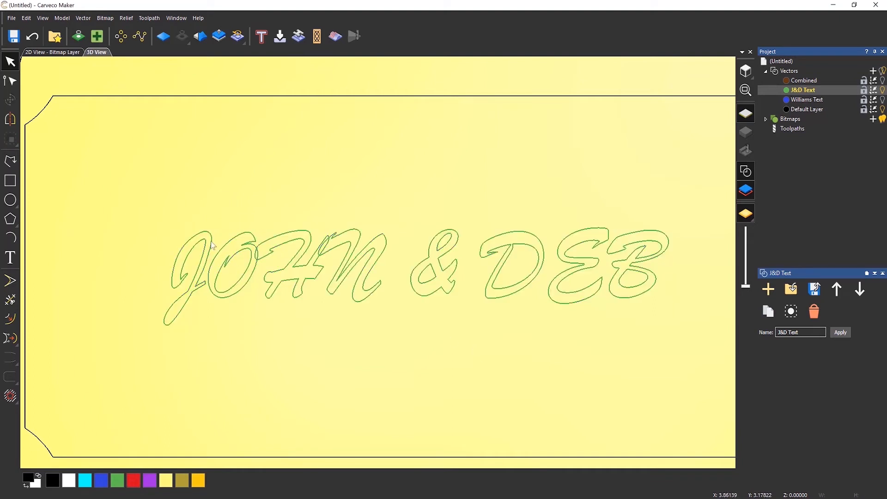
Select the O, H and N of JOHN and weld them together.
{"action": "left_click_drag", "start_coordinate": [152, 194], "coordinate": [400, 351]}
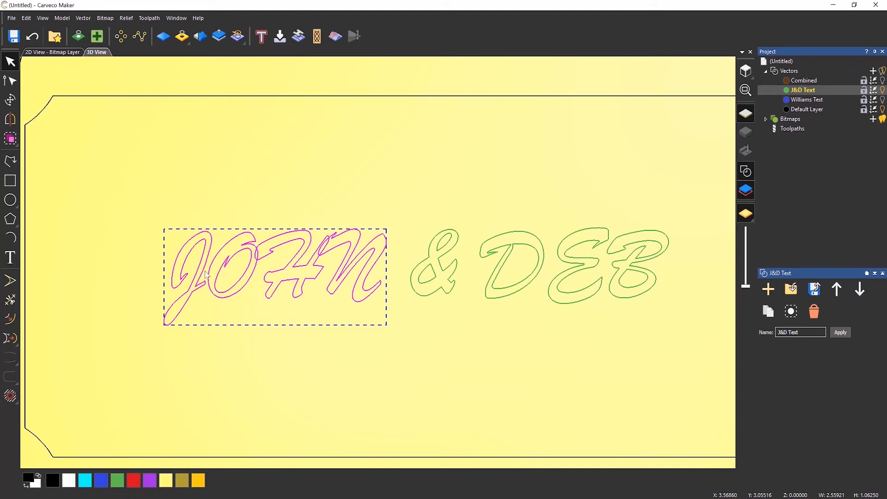
{"action": "left_click", "coordinate": [227, 264], "text": "shift"}
{"action": "left_click", "coordinate": [208, 245], "text": "shift"}
{"action": "left_click", "coordinate": [84, 18]}
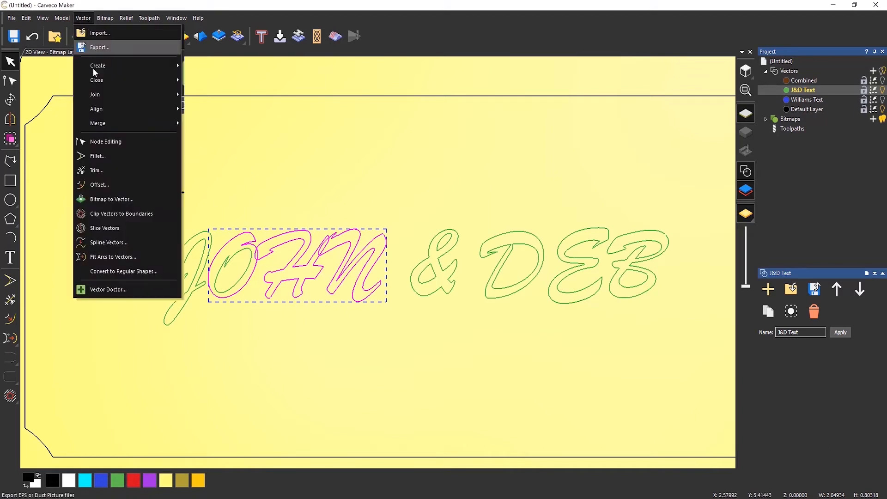
{"action": "mouse_move", "coordinate": [116, 124]}
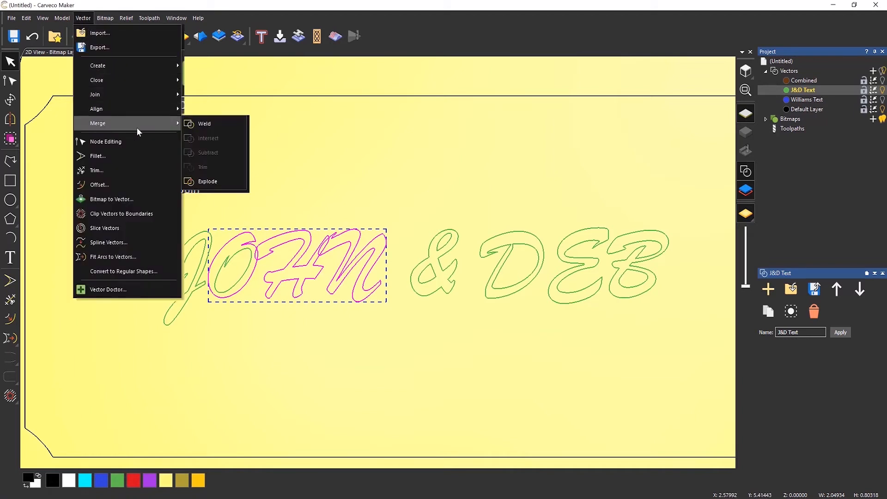
{"action": "left_click", "coordinate": [205, 123]}
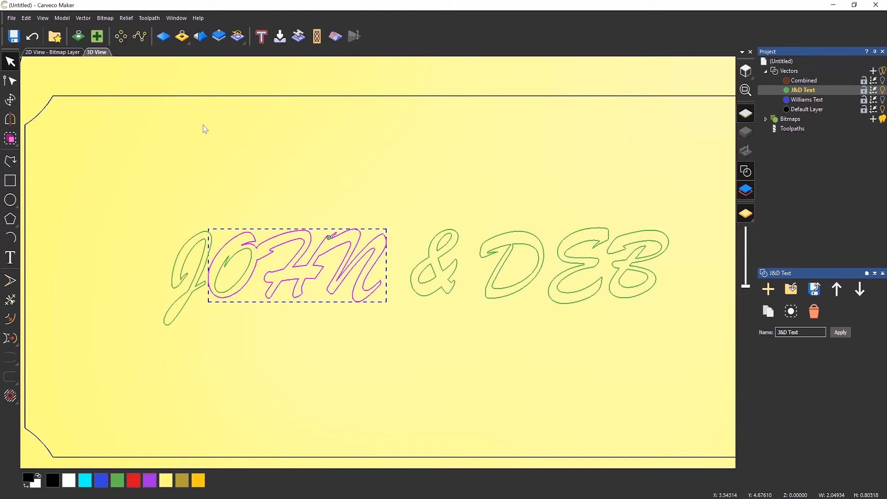
{"action": "left_click", "coordinate": [337, 168]}
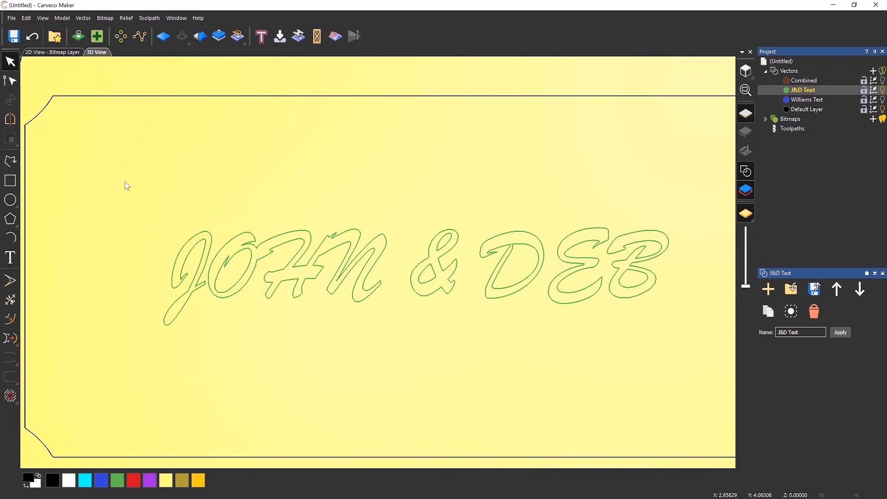
Check the individual letters, then select all the J&D text and group it together.
{"action": "left_click", "coordinate": [189, 260]}
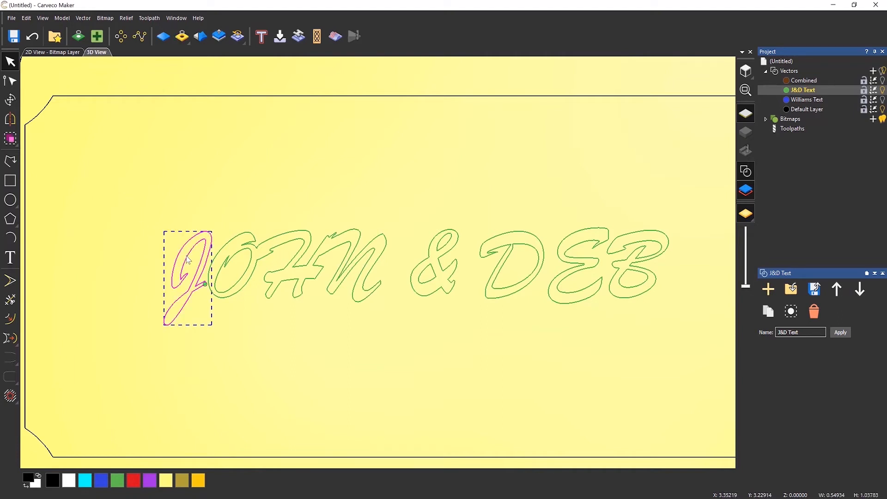
{"action": "left_click", "coordinate": [242, 203]}
{"action": "left_click", "coordinate": [246, 249]}
{"action": "left_click", "coordinate": [266, 208]}
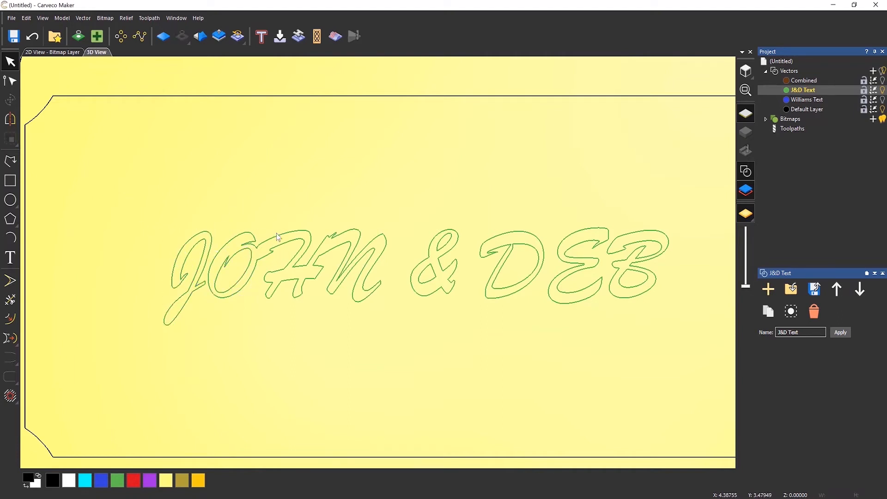
{"action": "left_click", "coordinate": [278, 235]}
{"action": "left_click", "coordinate": [283, 202]}
{"action": "left_click_drag", "start_coordinate": [75, 158], "coordinate": [719, 364]}
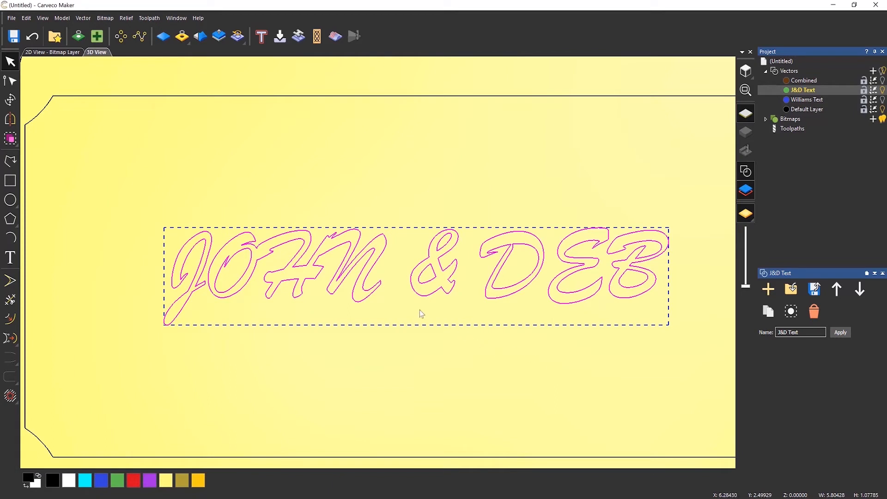
{"action": "left_click", "coordinate": [11, 139]}
{"action": "left_click", "coordinate": [365, 186]}
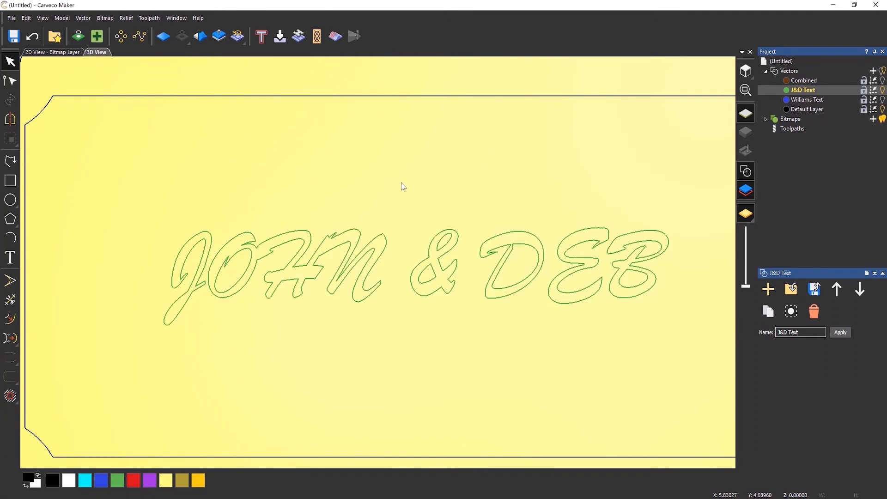
Toggle the visibility of the Combined, J&D Text and Williams Text layers to compare them.
{"action": "left_click", "coordinate": [883, 82]}
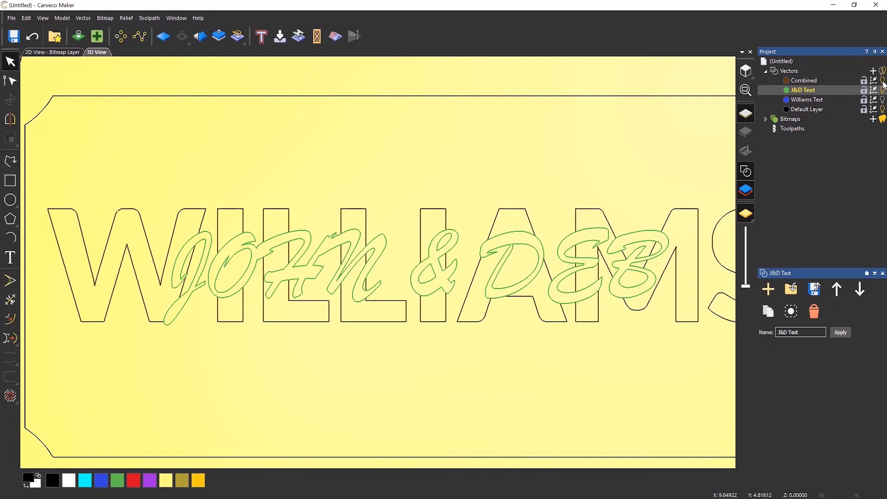
{"action": "left_click", "coordinate": [883, 83]}
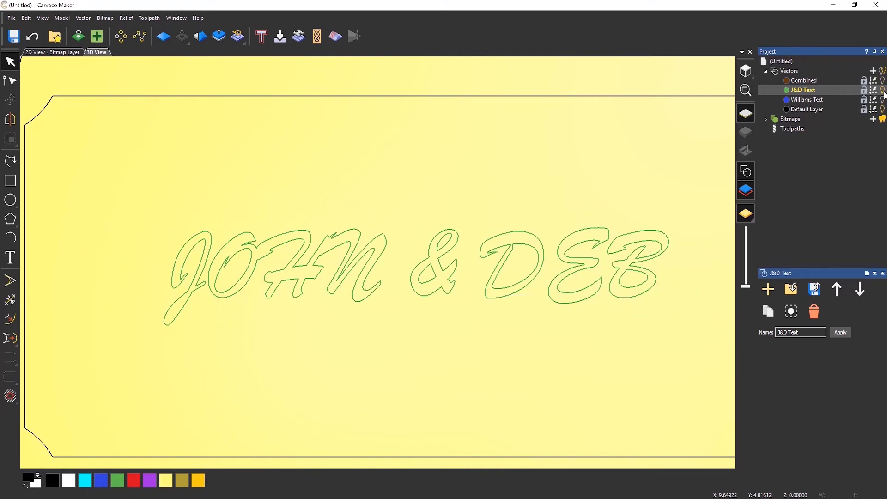
{"action": "left_click", "coordinate": [883, 91]}
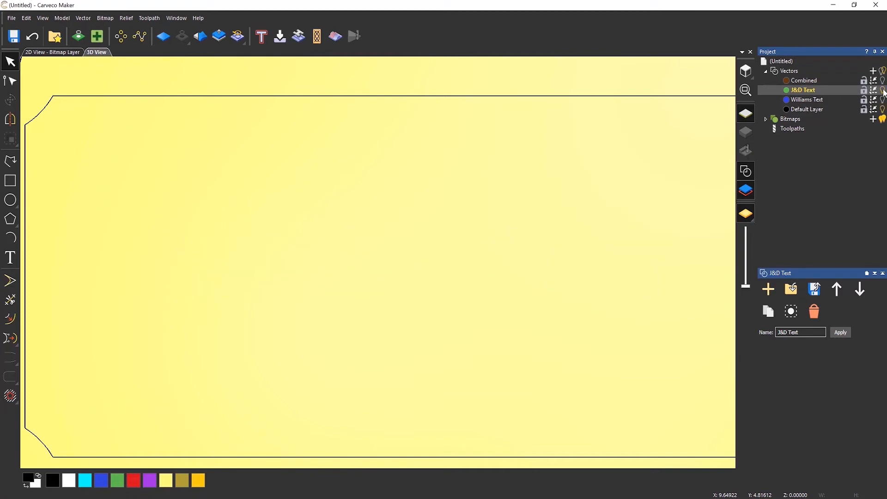
{"action": "left_click", "coordinate": [884, 100]}
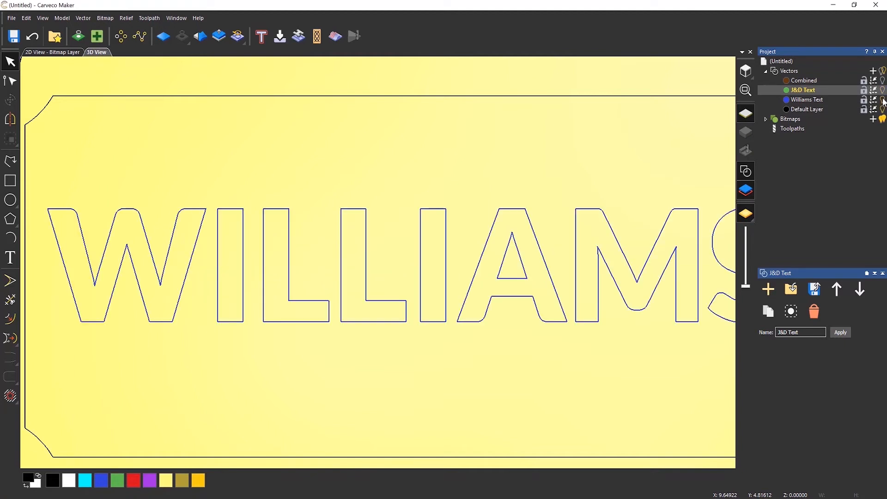
{"action": "left_click", "coordinate": [883, 100]}
{"action": "left_click", "coordinate": [884, 90]}
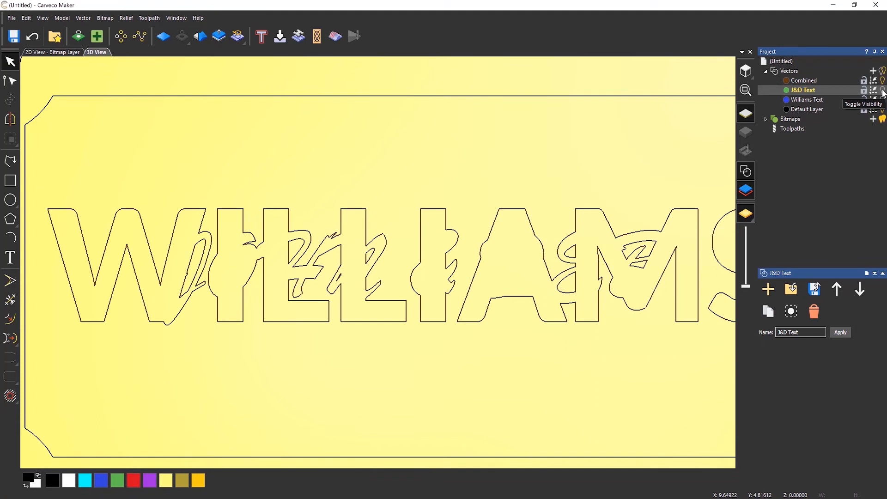
{"action": "left_click", "coordinate": [883, 91]}
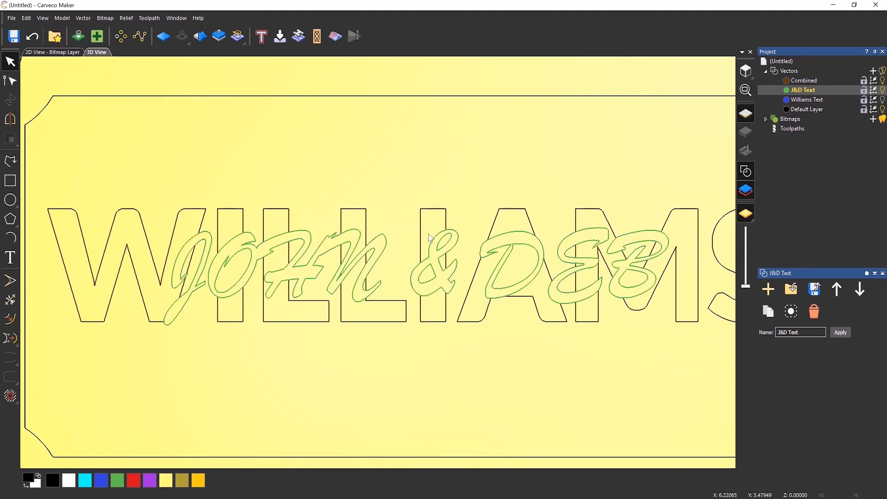
{"action": "scroll", "coordinate": [426, 245], "scroll_direction": "down", "scroll_amount": 1}
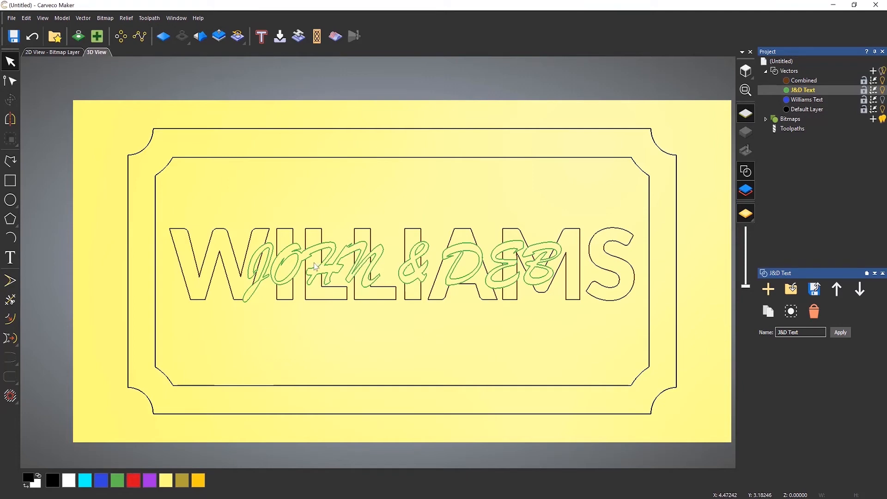
{"action": "scroll", "coordinate": [323, 263], "scroll_direction": "up", "scroll_amount": 2}
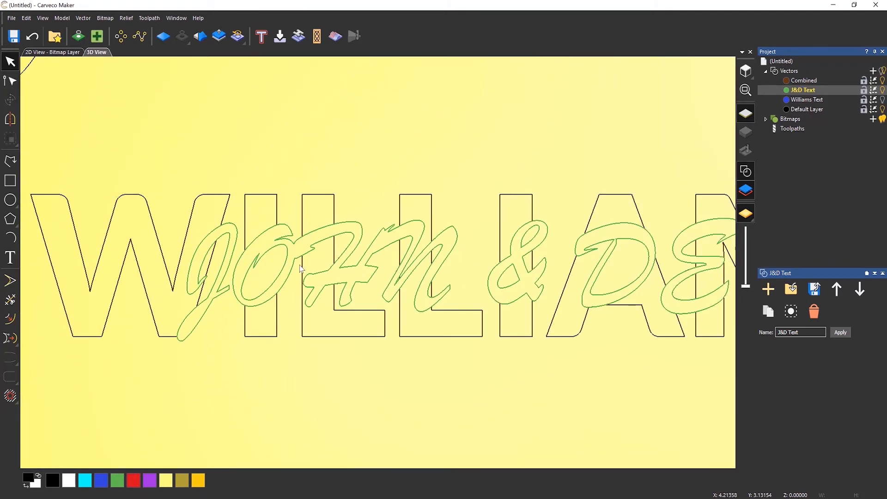
{"action": "left_click", "coordinate": [884, 83]}
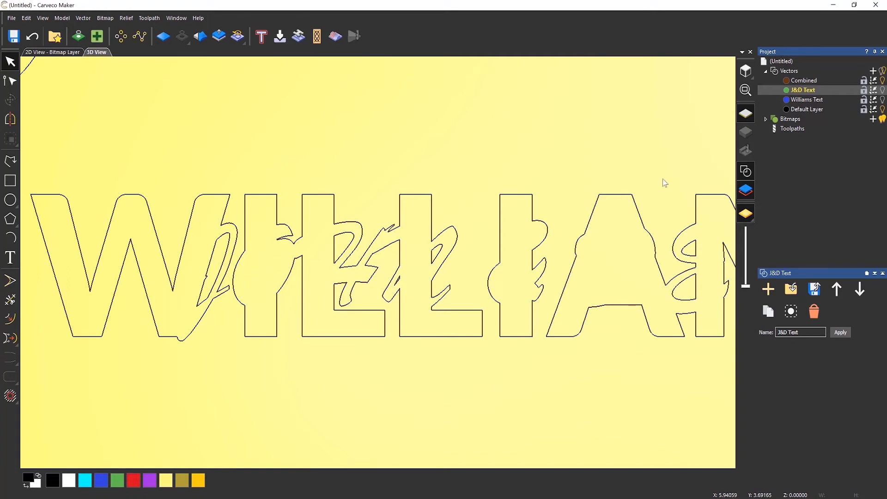
{"action": "left_click", "coordinate": [883, 91]}
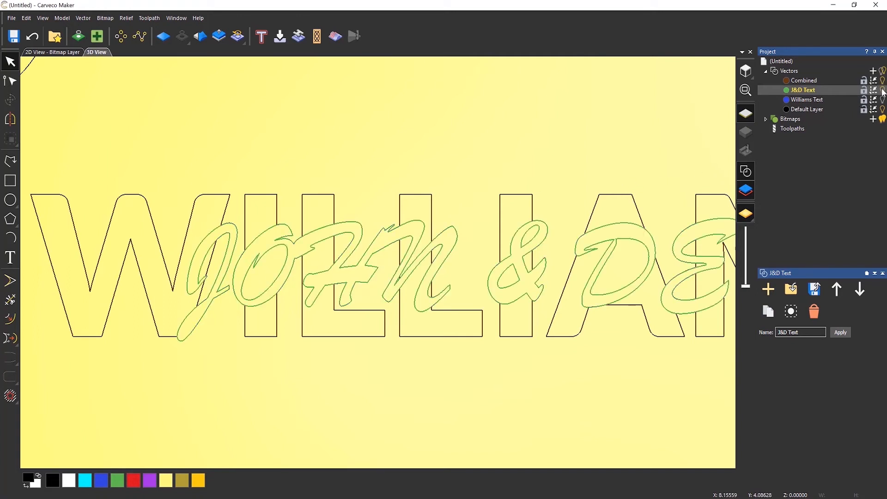
{"action": "left_click", "coordinate": [883, 90]}
{"action": "left_click", "coordinate": [883, 91]}
{"action": "left_click", "coordinate": [883, 91]}
{"action": "left_click", "coordinate": [884, 91]}
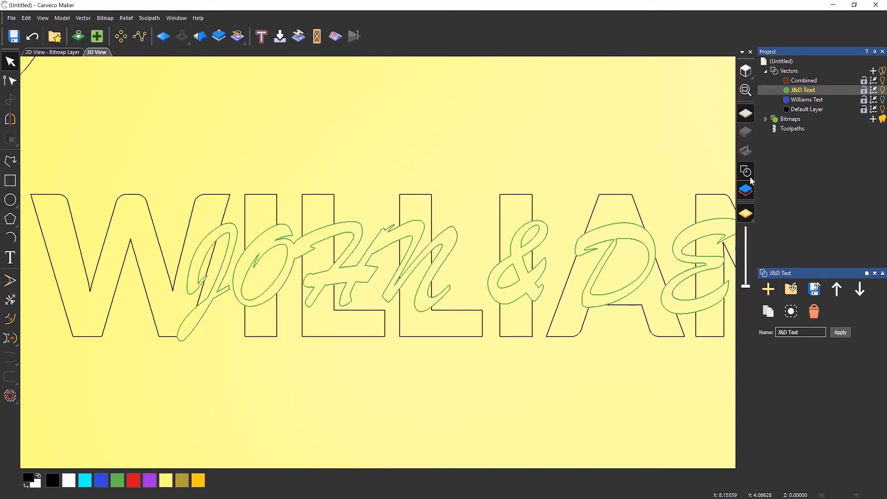
Select the J&D text, hide the Combined layer and ungroup all the J&D vectors.
{"action": "left_click", "coordinate": [638, 243]}
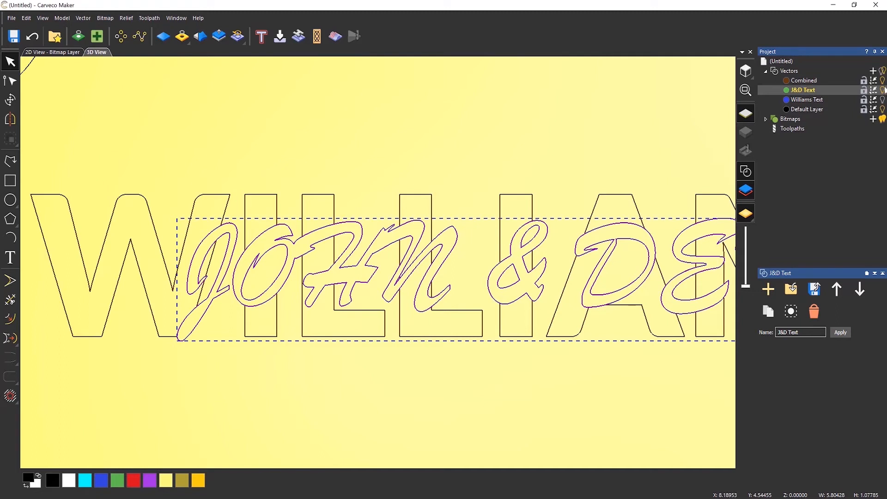
{"action": "left_click", "coordinate": [883, 81]}
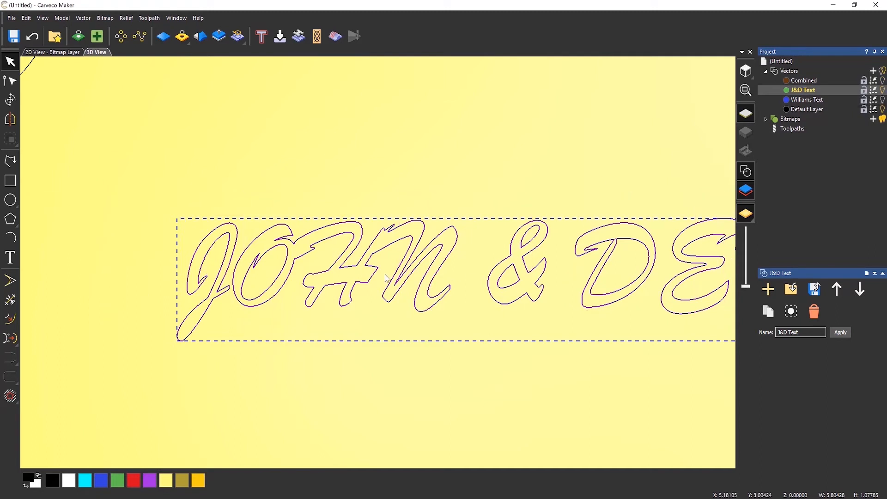
{"action": "right_click", "coordinate": [375, 253]}
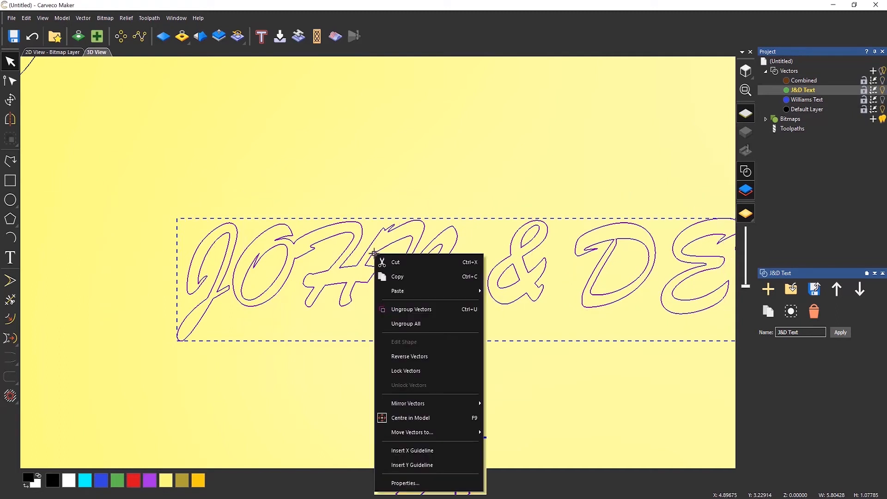
{"action": "left_click", "coordinate": [413, 324]}
{"action": "left_click", "coordinate": [335, 328]}
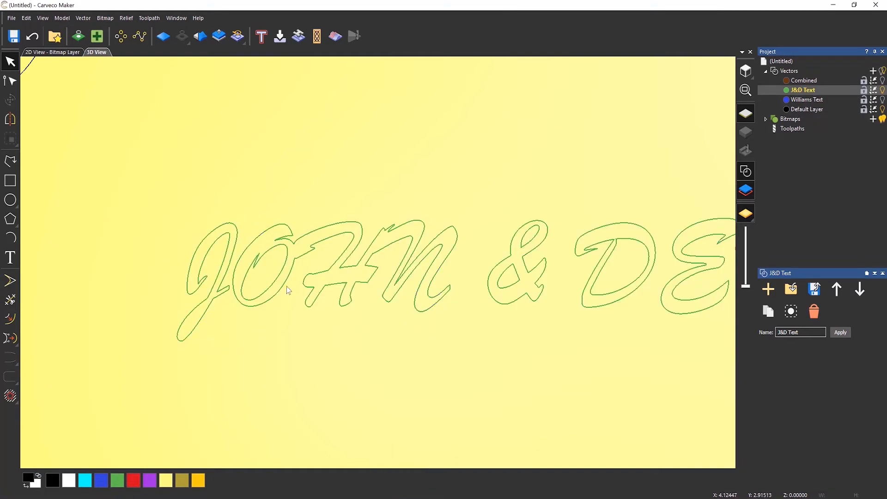
Select the inner counters of the O, &, D and B, then copy and paste them.
{"action": "left_click", "coordinate": [279, 281]}
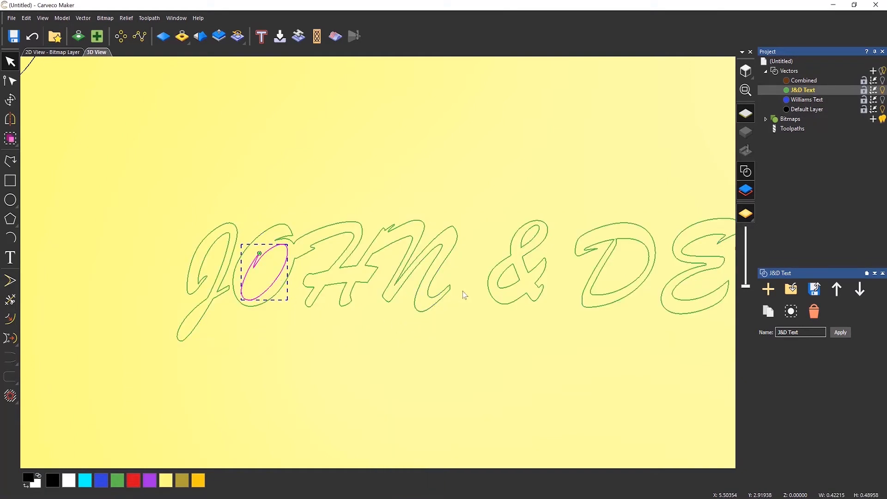
{"action": "left_click", "coordinate": [512, 283], "text": "shift"}
{"action": "left_click", "coordinate": [537, 238], "text": "shift"}
{"action": "left_click", "coordinate": [608, 256], "text": "shift"}
{"action": "scroll", "coordinate": [489, 267], "scroll_direction": "down", "scroll_amount": 3}
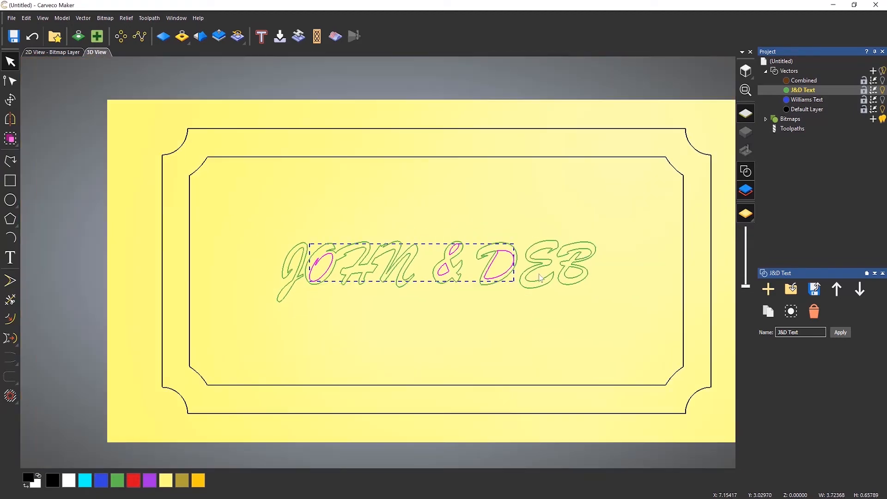
{"action": "scroll", "coordinate": [541, 277], "scroll_direction": "up", "scroll_amount": 2}
{"action": "scroll", "coordinate": [564, 265], "scroll_direction": "up", "scroll_amount": 3}
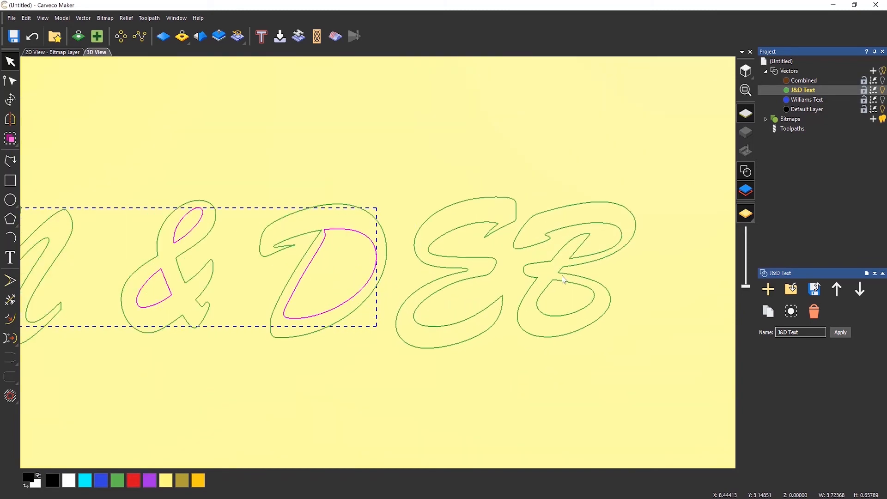
{"action": "left_click", "coordinate": [564, 281], "text": "shift"}
{"action": "scroll", "coordinate": [424, 236], "scroll_direction": "down", "scroll_amount": 4}
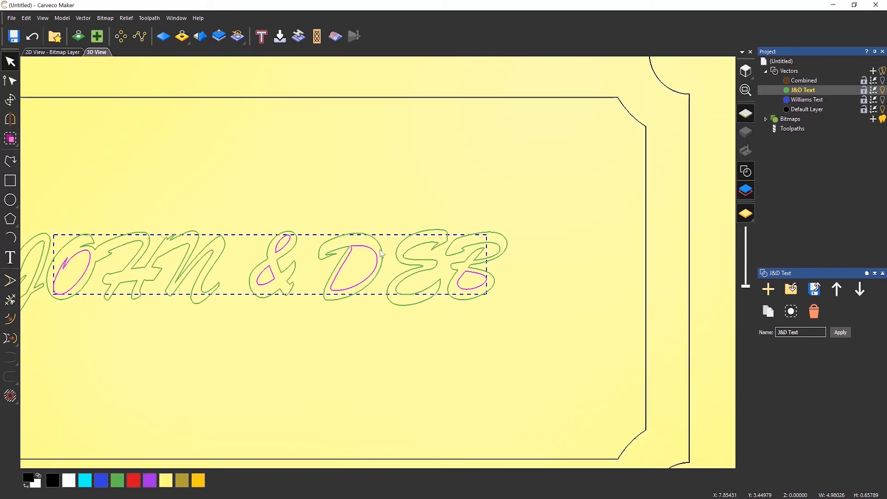
{"action": "scroll", "coordinate": [253, 257], "scroll_direction": "up", "scroll_amount": 1}
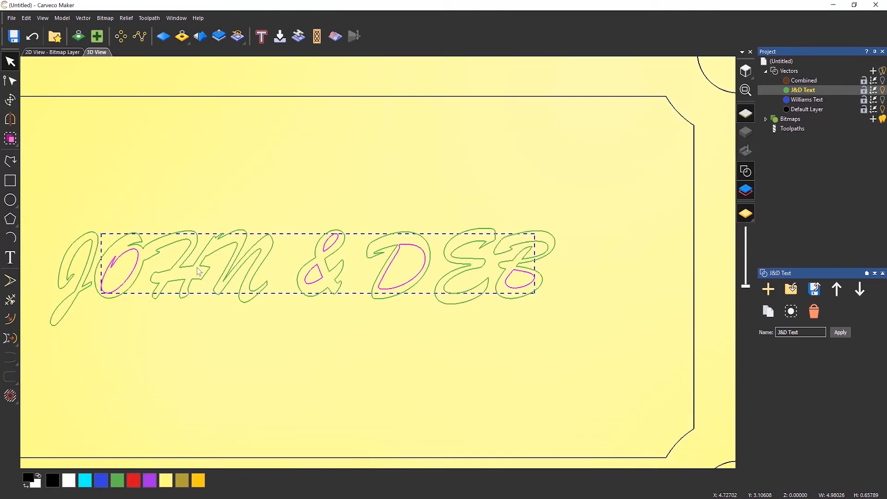
{"action": "right_click", "coordinate": [511, 275]}
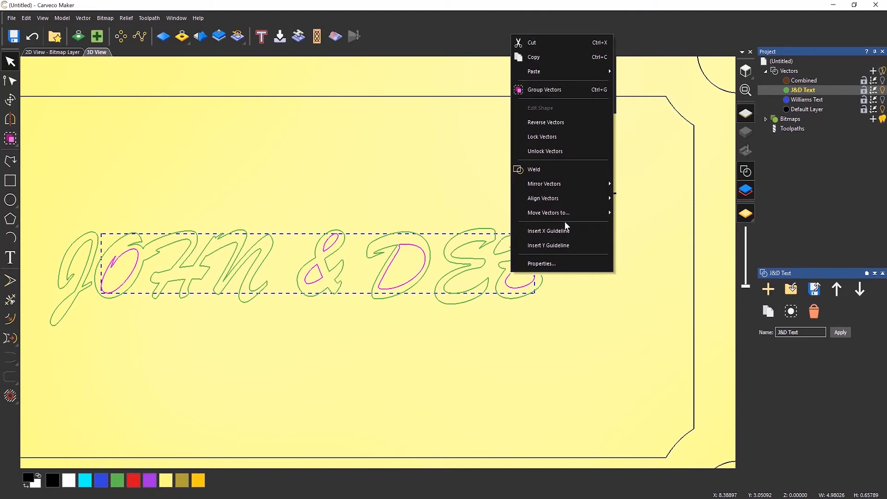
{"action": "left_click", "coordinate": [559, 58]}
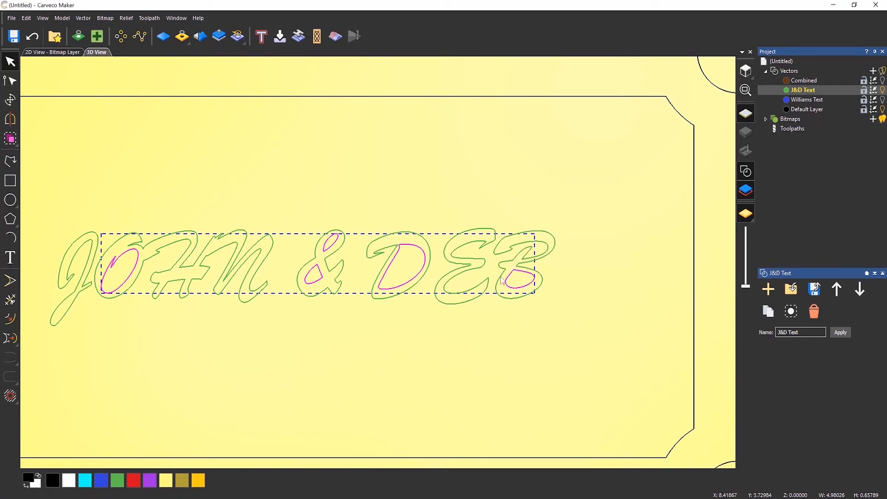
{"action": "right_click", "coordinate": [517, 274]}
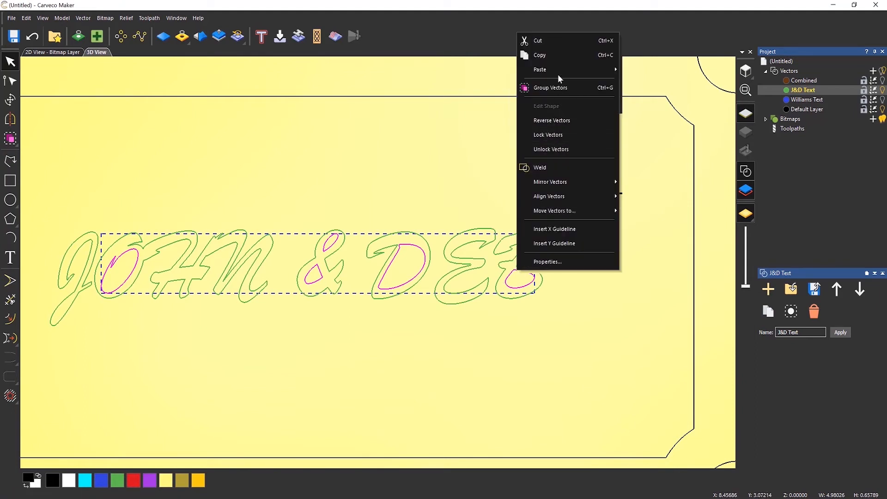
{"action": "mouse_move", "coordinate": [559, 73]}
{"action": "left_click", "coordinate": [641, 72]}
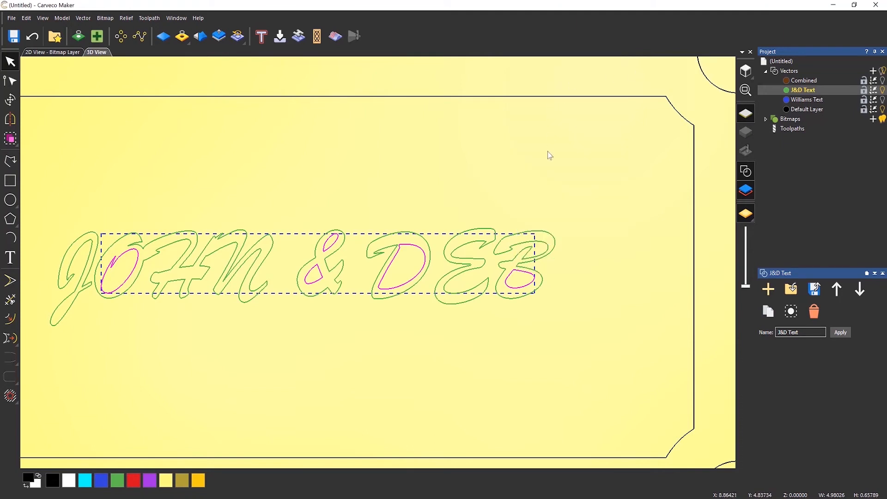
Move the selected counter vectors to the Combined layer.
{"action": "right_click", "coordinate": [523, 272]}
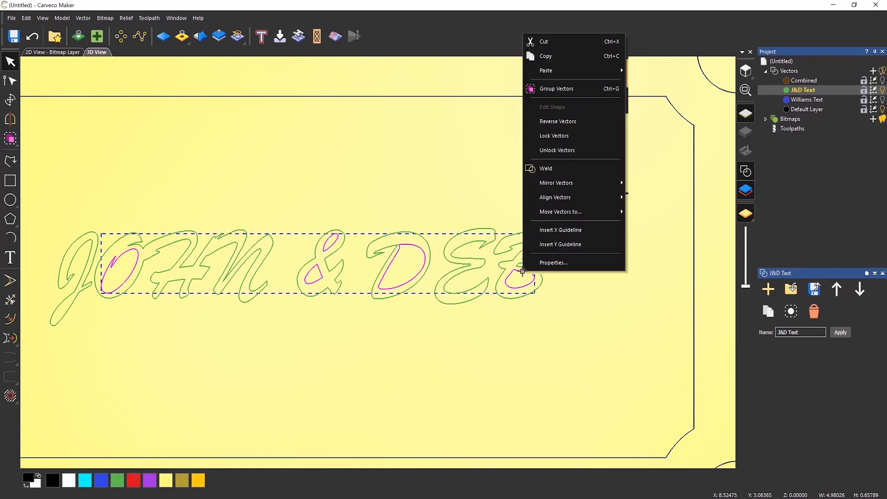
{"action": "mouse_move", "coordinate": [579, 213]}
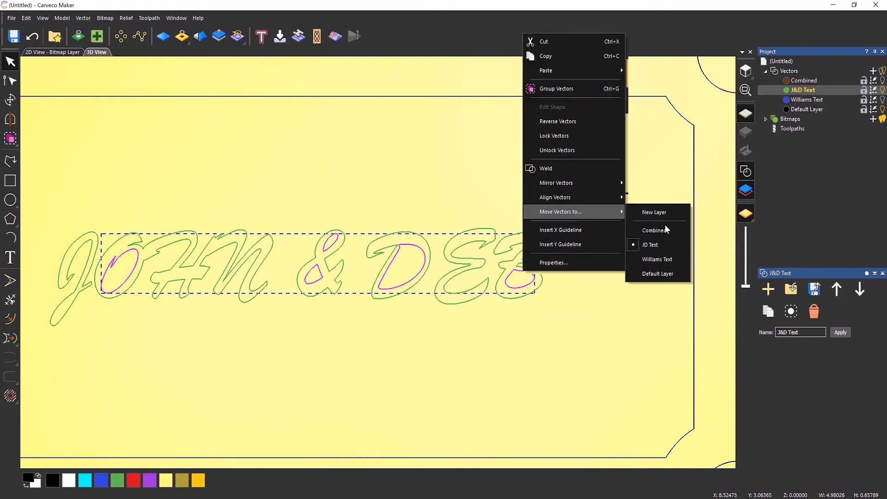
{"action": "left_click", "coordinate": [665, 231]}
{"action": "scroll", "coordinate": [365, 202], "scroll_direction": "down", "scroll_amount": 1}
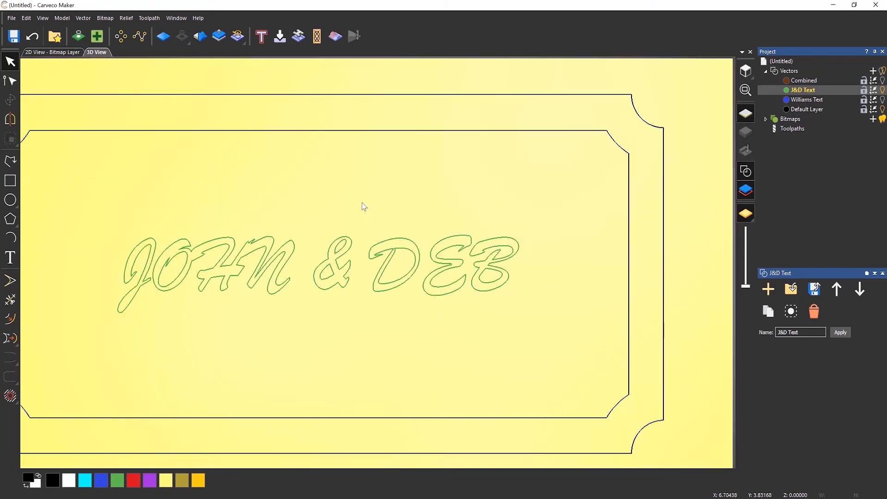
Toggle the J&D Text layer's visibility on and off, then show the Combined layer to compare the text layouts.
{"action": "scroll", "coordinate": [215, 246], "scroll_direction": "up", "scroll_amount": 1}
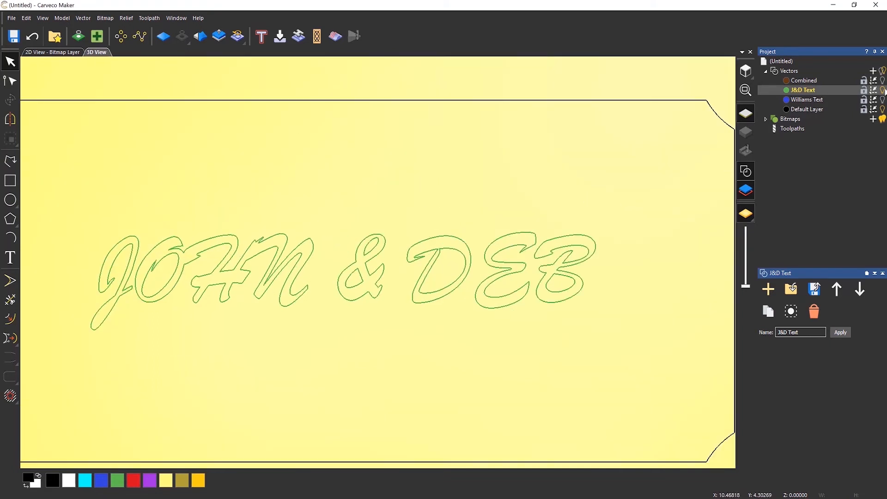
{"action": "left_click", "coordinate": [884, 90]}
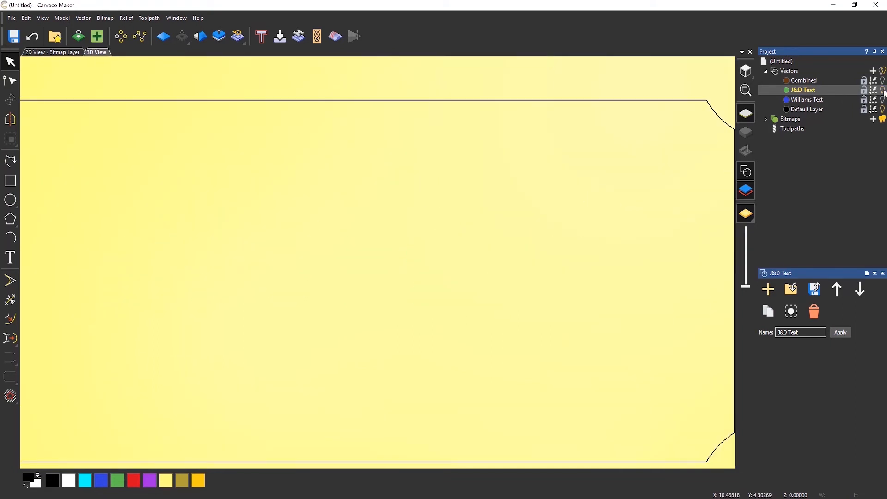
{"action": "left_click", "coordinate": [884, 90]}
{"action": "left_click", "coordinate": [884, 91]}
{"action": "left_click", "coordinate": [883, 91]}
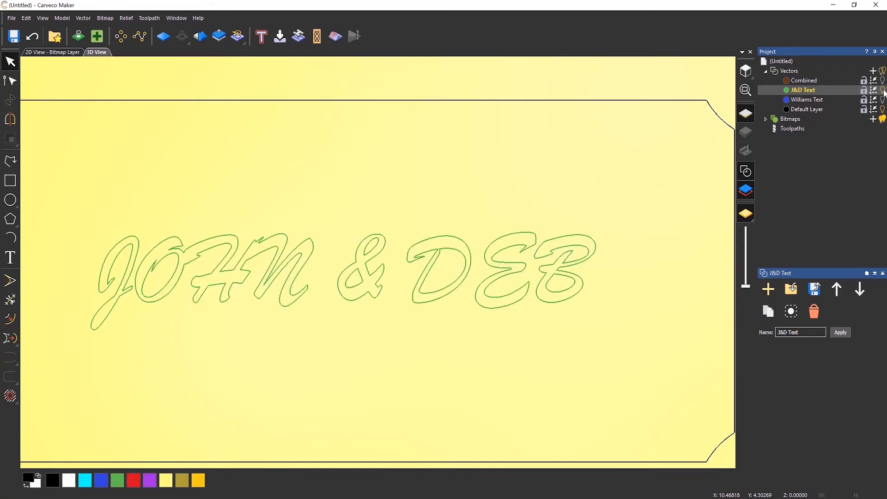
{"action": "left_click", "coordinate": [884, 91]}
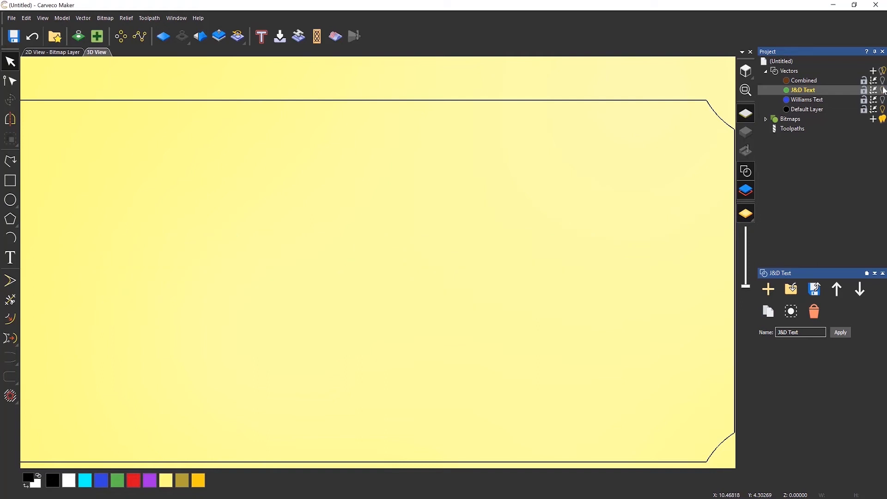
{"action": "left_click", "coordinate": [883, 81]}
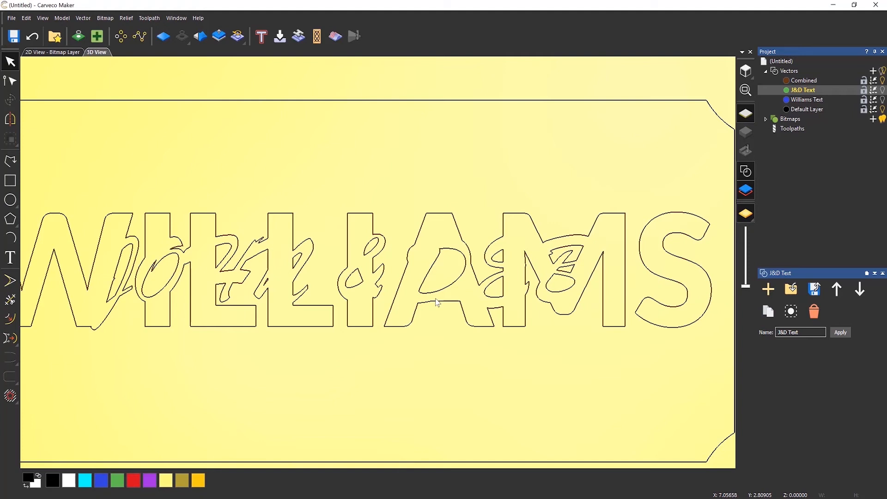
{"action": "scroll", "coordinate": [380, 268], "scroll_direction": "down", "scroll_amount": 2}
{"action": "scroll", "coordinate": [258, 277], "scroll_direction": "up", "scroll_amount": 1}
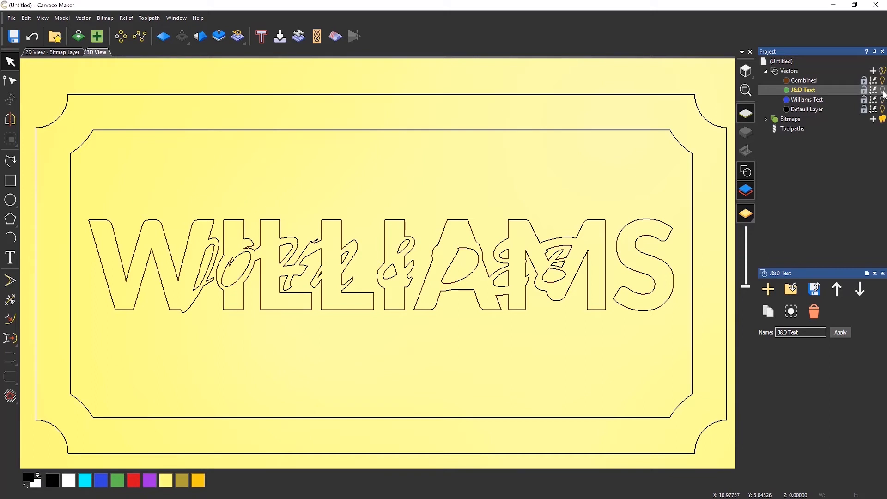
Show the Combined and Default layers together so the welded text and the plaque border display at once.
{"action": "left_click", "coordinate": [883, 93]}
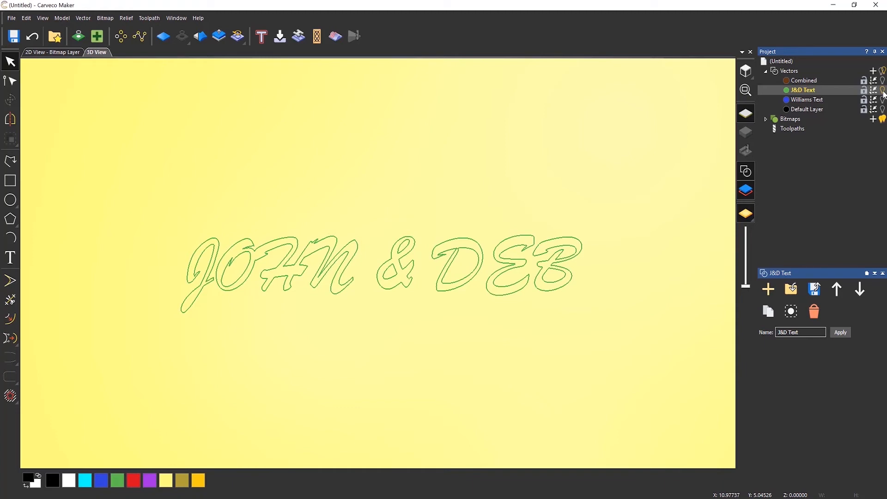
{"action": "left_click", "coordinate": [883, 90]}
{"action": "left_click", "coordinate": [883, 81]}
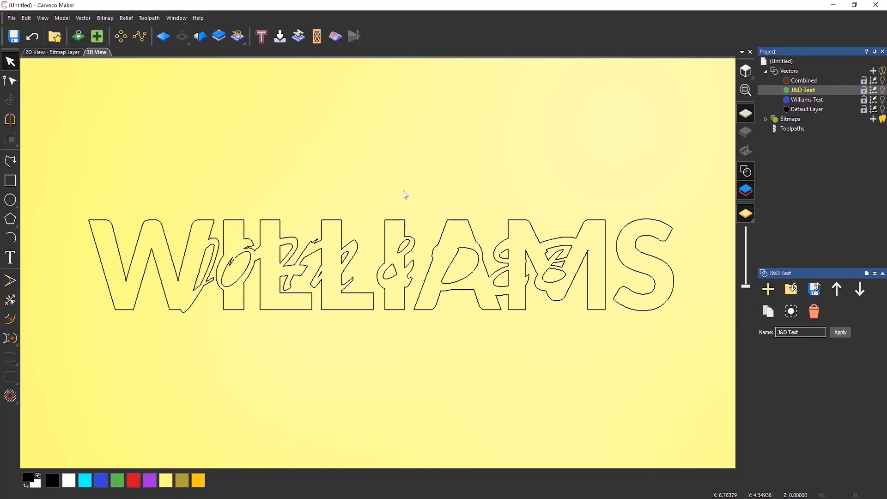
{"action": "scroll", "coordinate": [398, 201], "scroll_direction": "down", "scroll_amount": 4}
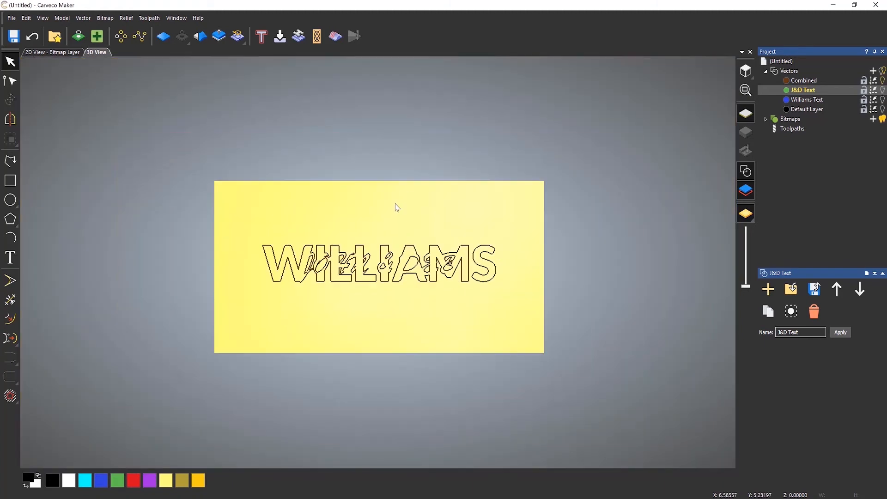
{"action": "left_click", "coordinate": [883, 109]}
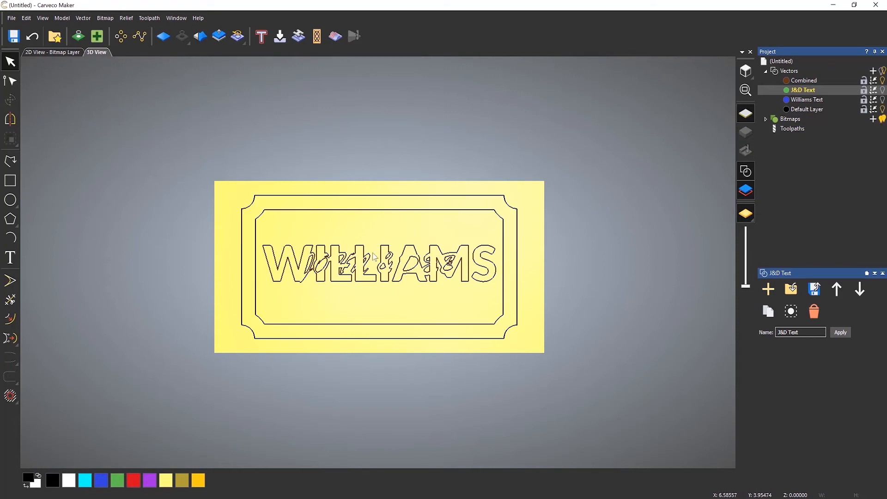
{"action": "scroll", "coordinate": [344, 266], "scroll_direction": "up", "scroll_amount": 3}
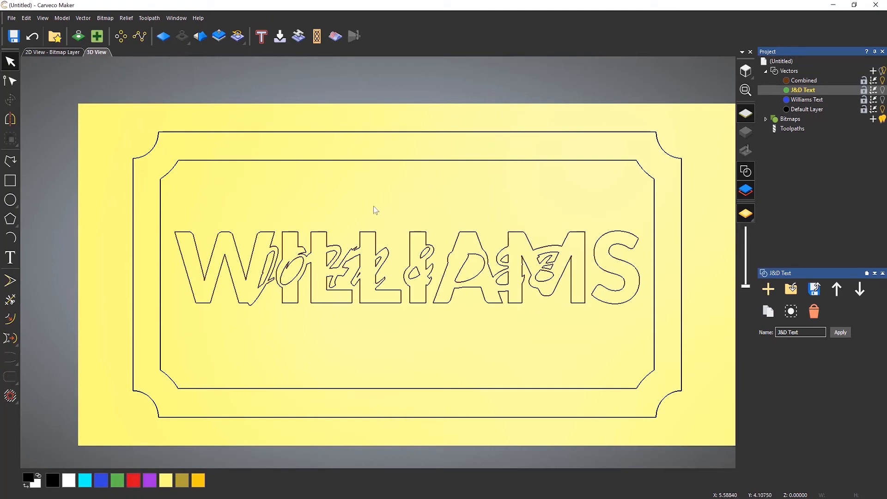
{"action": "middle_click_drag", "start_coordinate": [385, 212], "coordinate": [369, 205]}
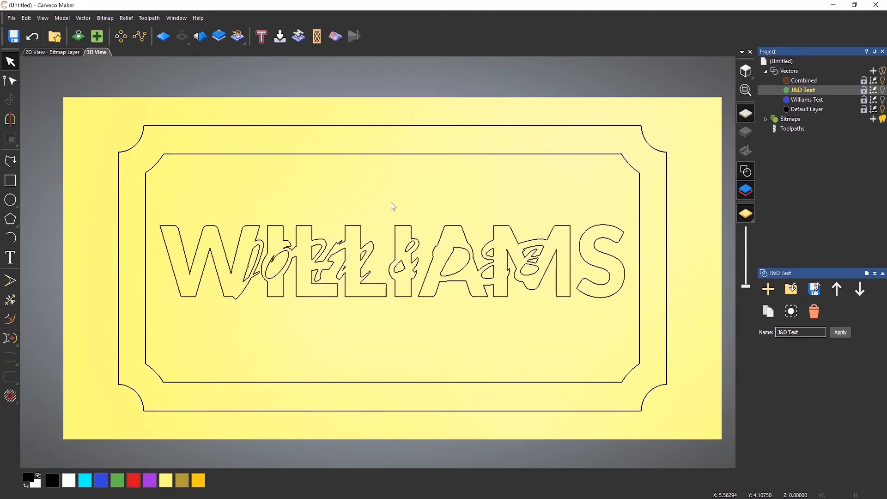
{"action": "left_click", "coordinate": [785, 129]}
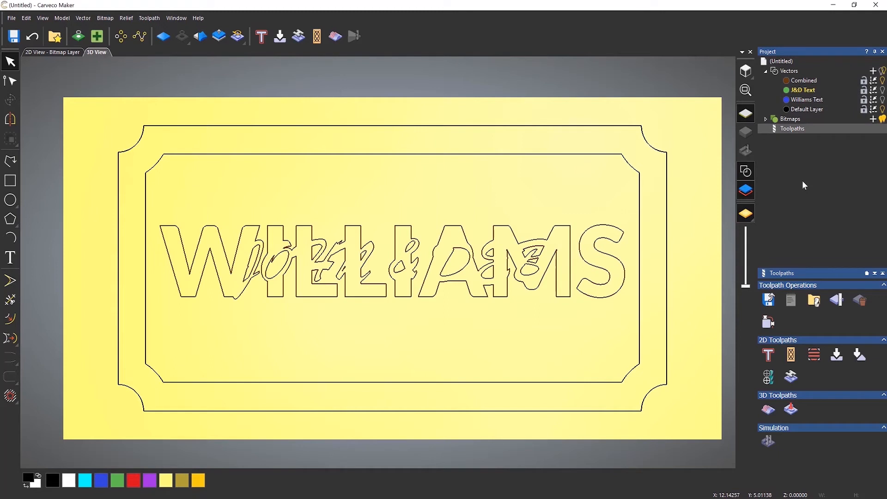
{"action": "left_click", "coordinate": [813, 355]}
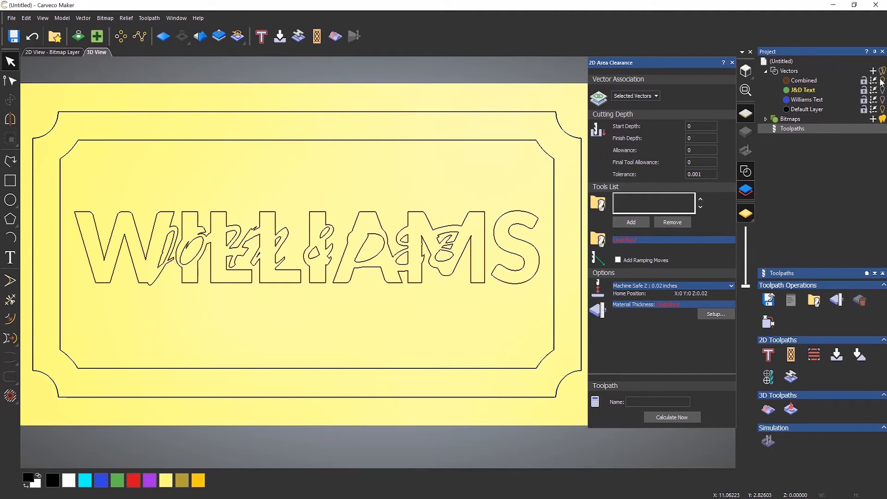
{"action": "left_click", "coordinate": [883, 98]}
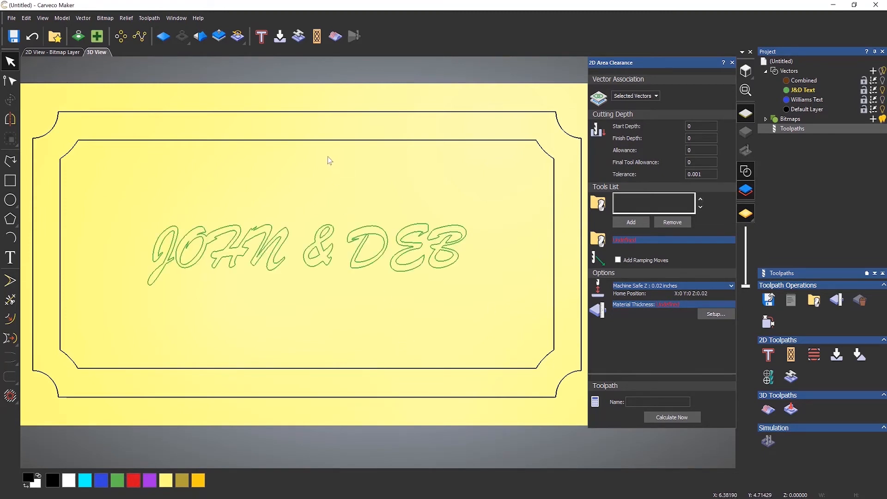
{"action": "left_click", "coordinate": [329, 140]}
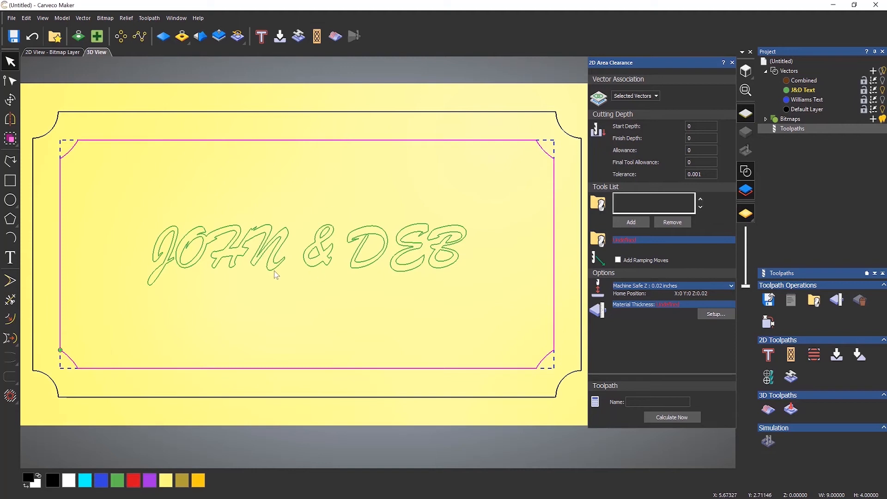
{"action": "left_click_drag", "start_coordinate": [122, 190], "coordinate": [484, 323]}
Set the area clearance finish depth to 0.040 inches.
{"action": "double_click", "coordinate": [698, 138]}
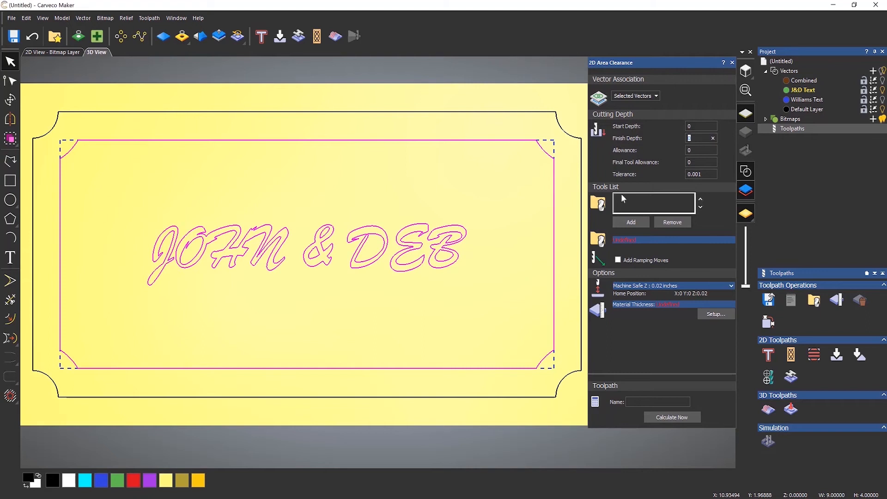
{"action": "type", "text": "0.040"}
Add the End Mill 1/2 Inch tool from the Inch Tools wood or plastic roughing group to the tools list.
{"action": "left_click", "coordinate": [633, 222]}
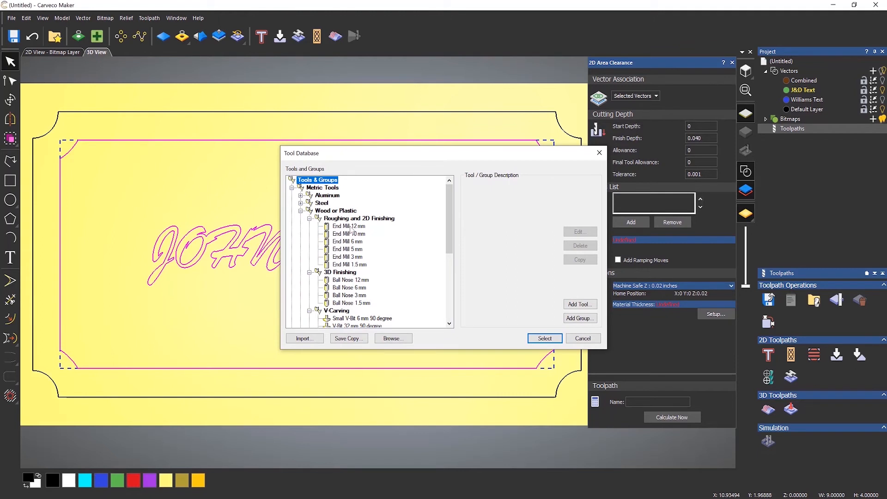
{"action": "left_click", "coordinate": [301, 210]}
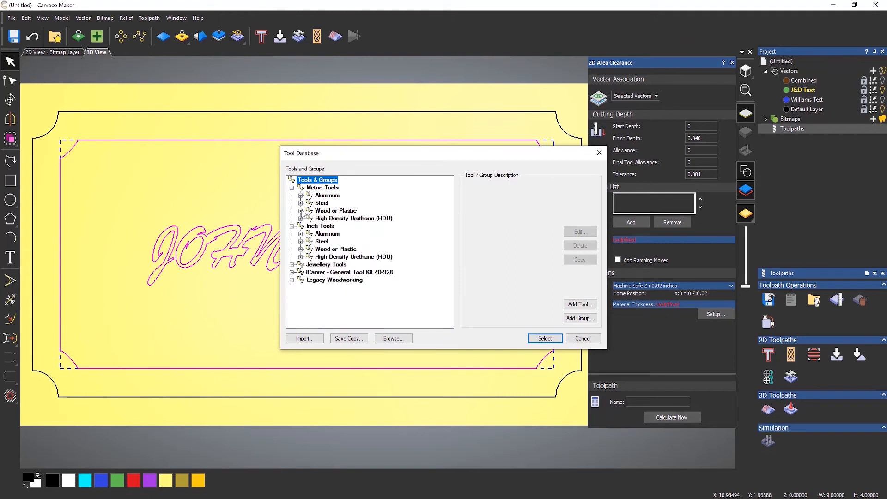
{"action": "left_click", "coordinate": [293, 188]}
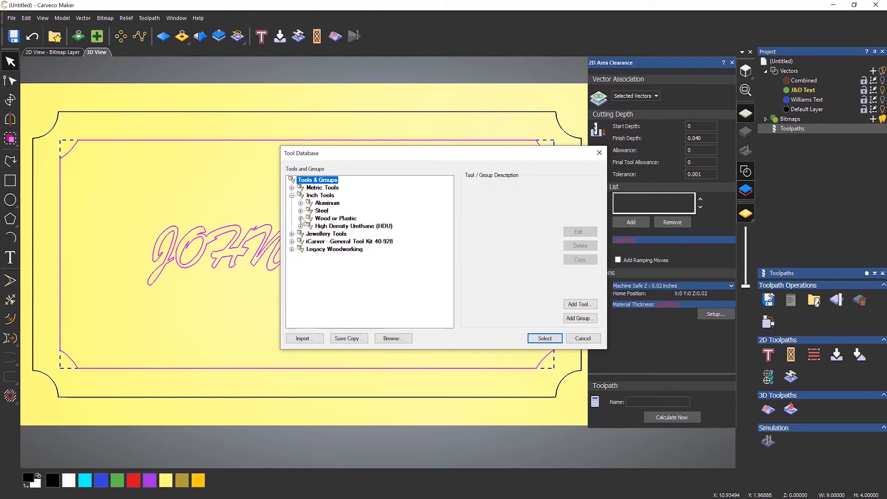
{"action": "left_click", "coordinate": [301, 219]}
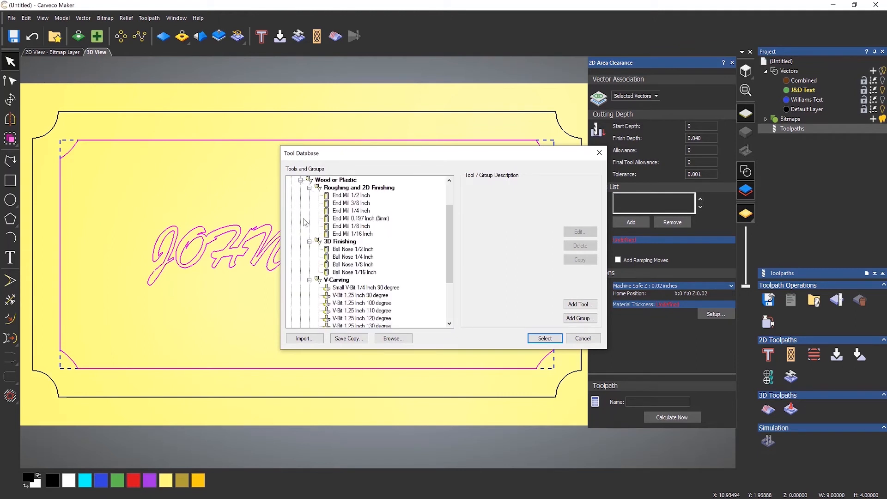
{"action": "left_click", "coordinate": [356, 196]}
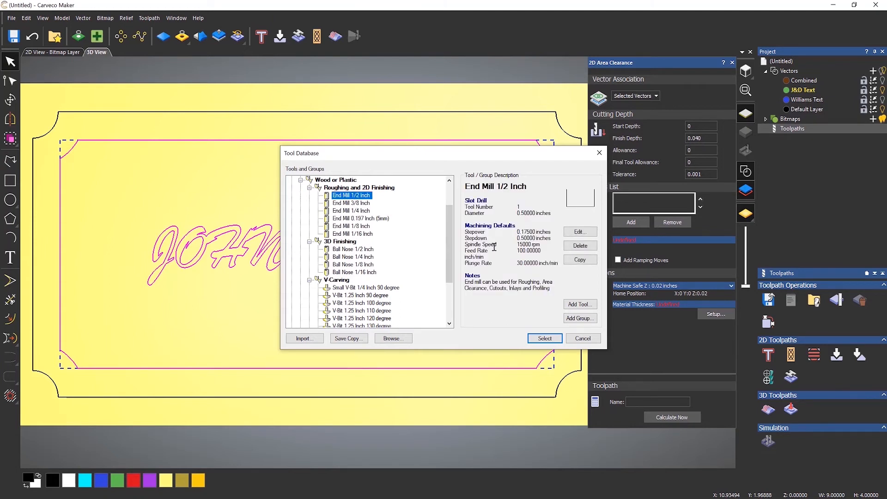
{"action": "left_click", "coordinate": [545, 339]}
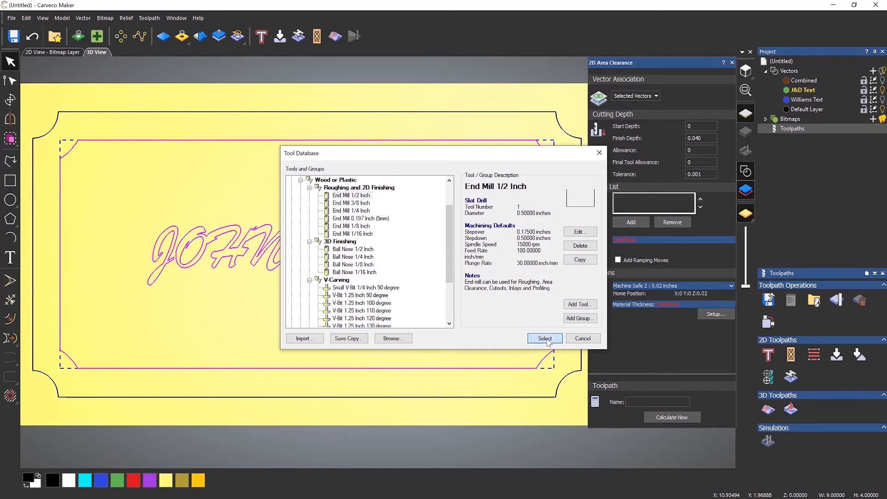
Add the End Mill 1/4 Inch and End Mill 1/16 Inch tools to the tools list.
{"action": "left_click", "coordinate": [631, 222]}
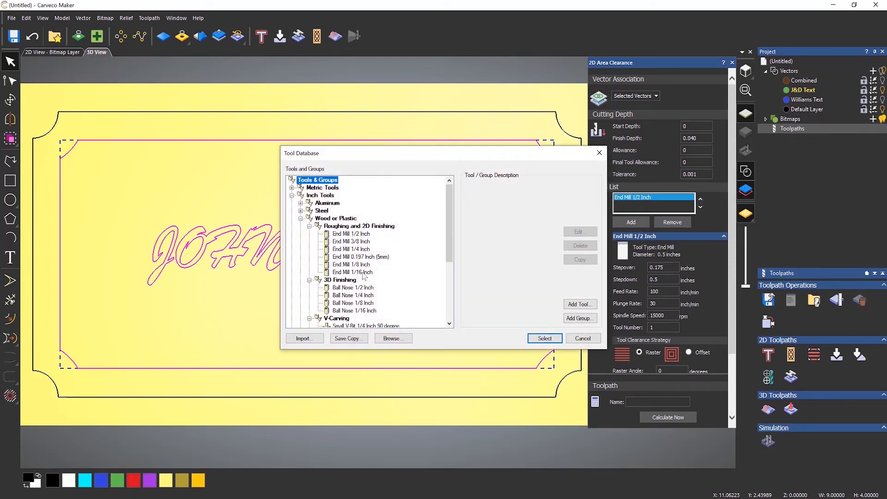
{"action": "left_click", "coordinate": [359, 250]}
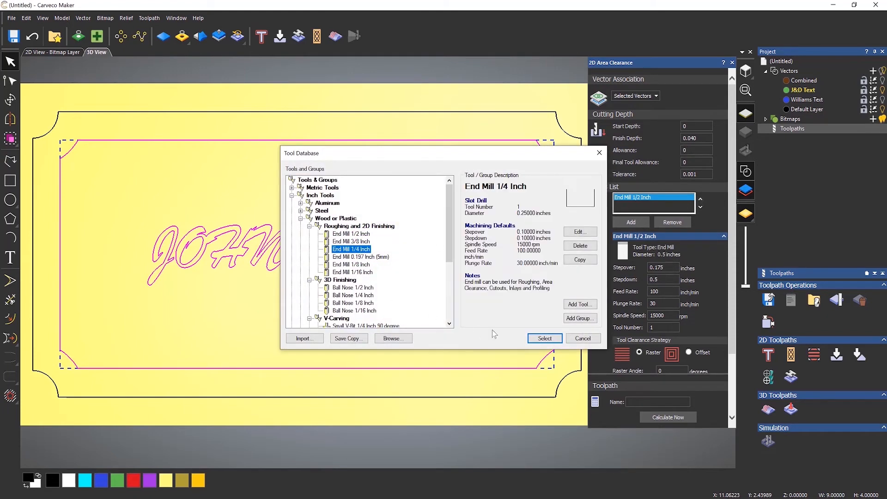
{"action": "left_click", "coordinate": [545, 339]}
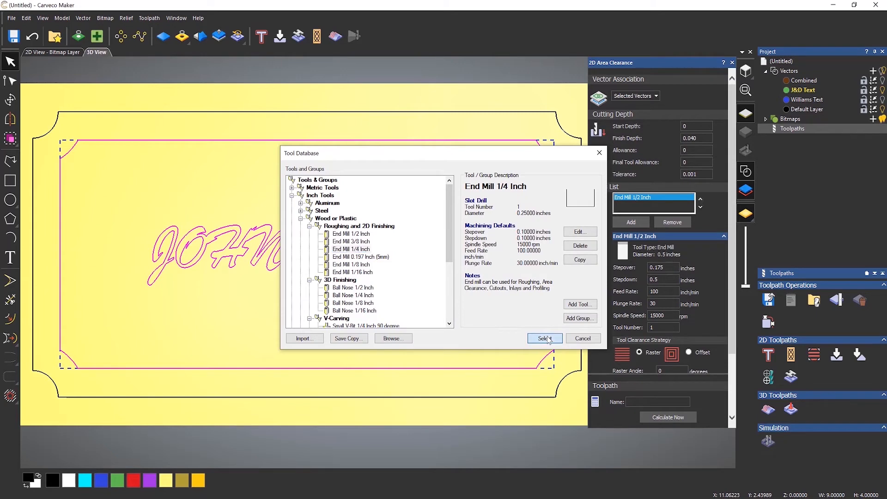
{"action": "left_click", "coordinate": [633, 222]}
{"action": "left_click", "coordinate": [357, 272]}
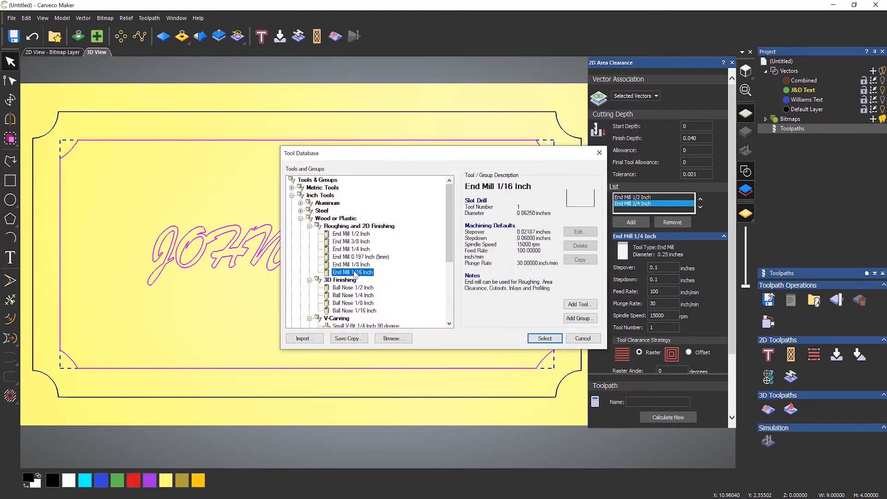
{"action": "left_click", "coordinate": [544, 339]}
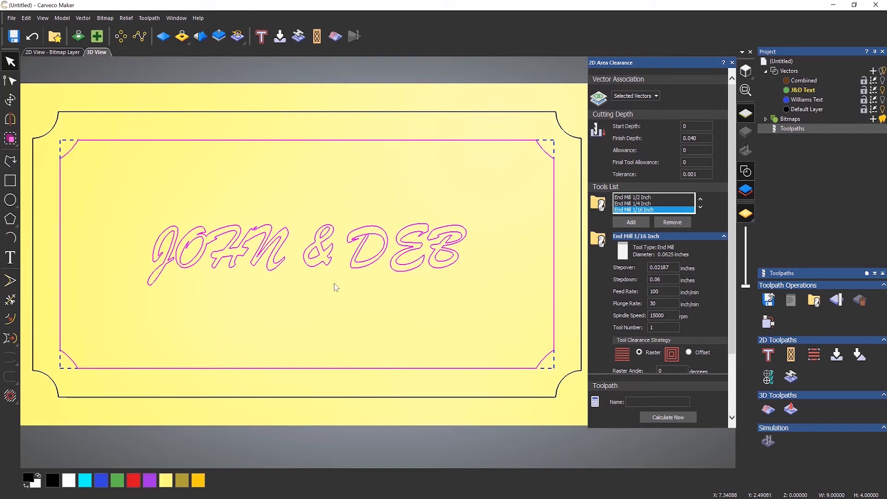
Open the material setup and set the material thickness to 0.75 inches.
{"action": "scroll", "coordinate": [721, 247], "scroll_direction": "down", "scroll_amount": 3}
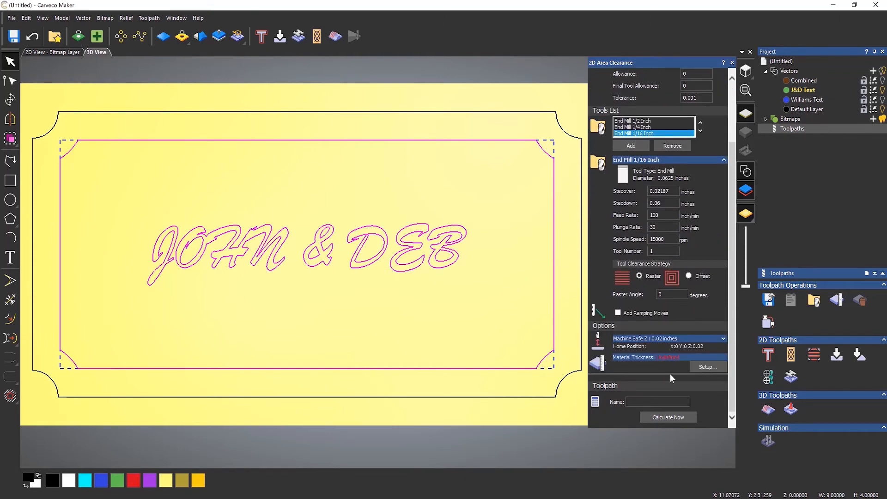
{"action": "left_click", "coordinate": [701, 369]}
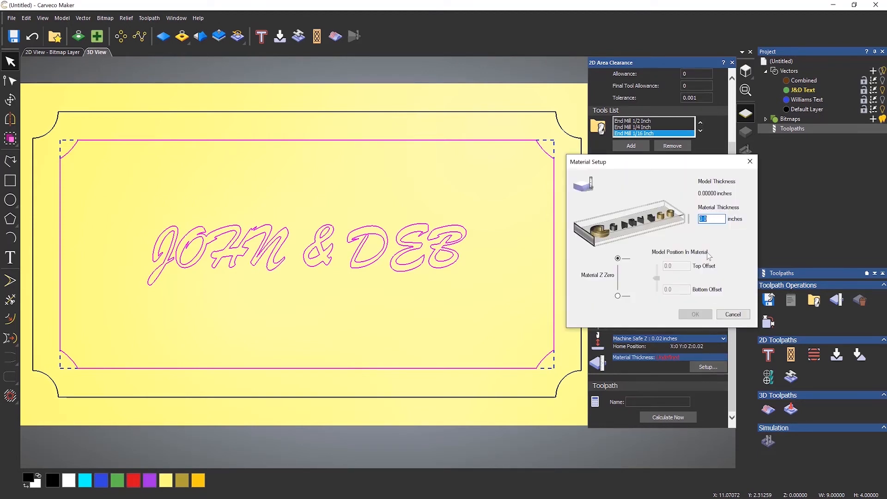
{"action": "type", "text": "0.75"}
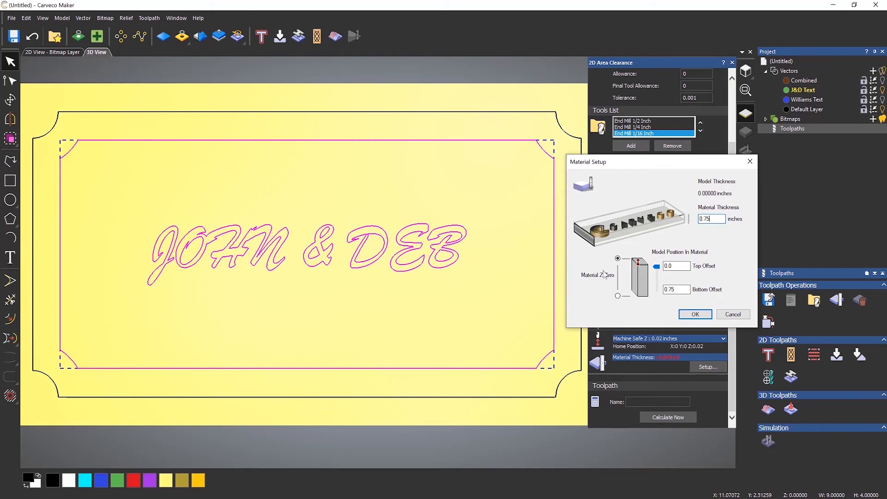
Confirm the material setup and calculate the area clearance toolpath.
{"action": "left_click", "coordinate": [695, 315]}
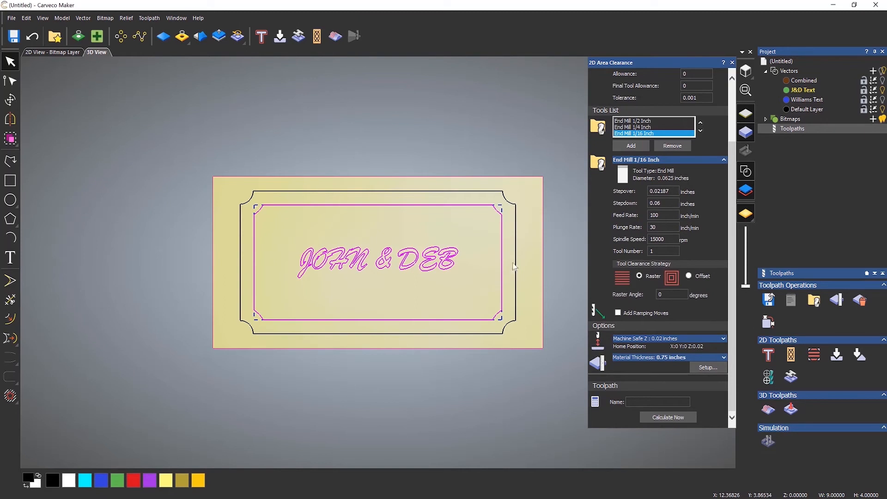
{"action": "scroll", "coordinate": [442, 279], "scroll_direction": "up", "scroll_amount": 2}
{"action": "scroll", "coordinate": [443, 279], "scroll_direction": "up", "scroll_amount": 2}
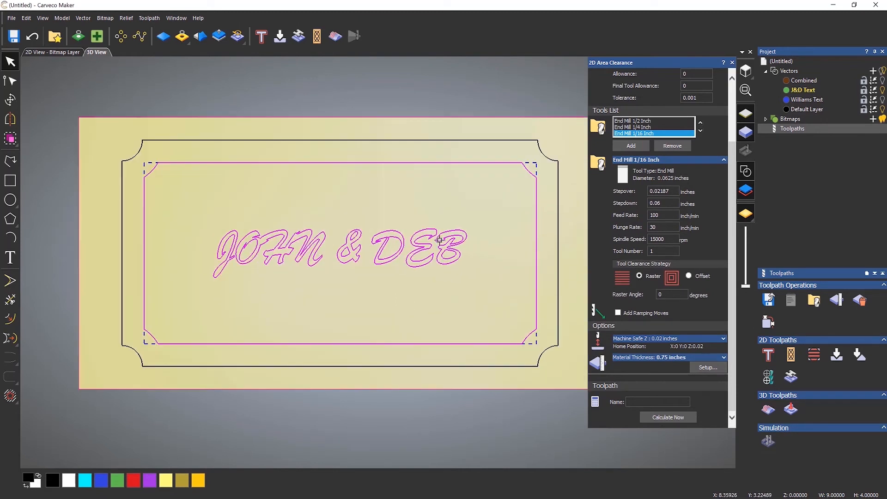
{"action": "left_click", "coordinate": [670, 417]}
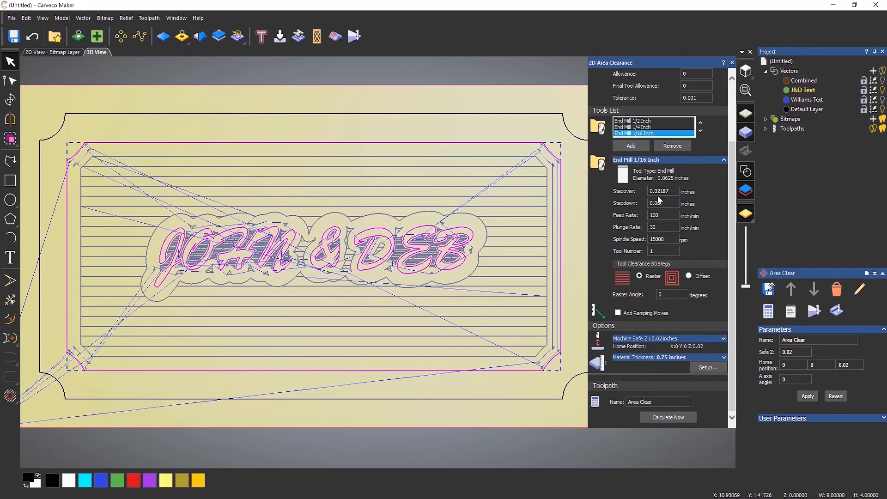
Inspect each tool pass of the Area Clear toolpath by toggling its wireframe and 3D visibility in the project tree.
{"action": "left_click", "coordinate": [767, 129]}
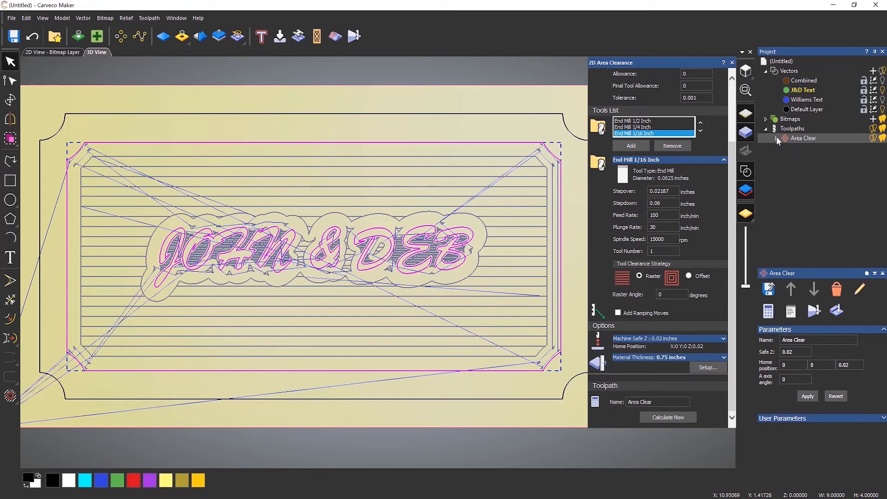
{"action": "left_click", "coordinate": [777, 138]}
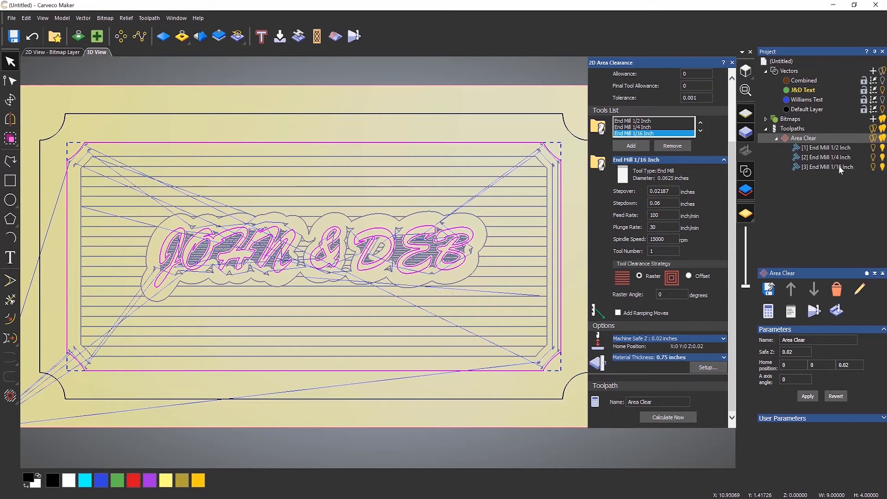
{"action": "left_click", "coordinate": [874, 149]}
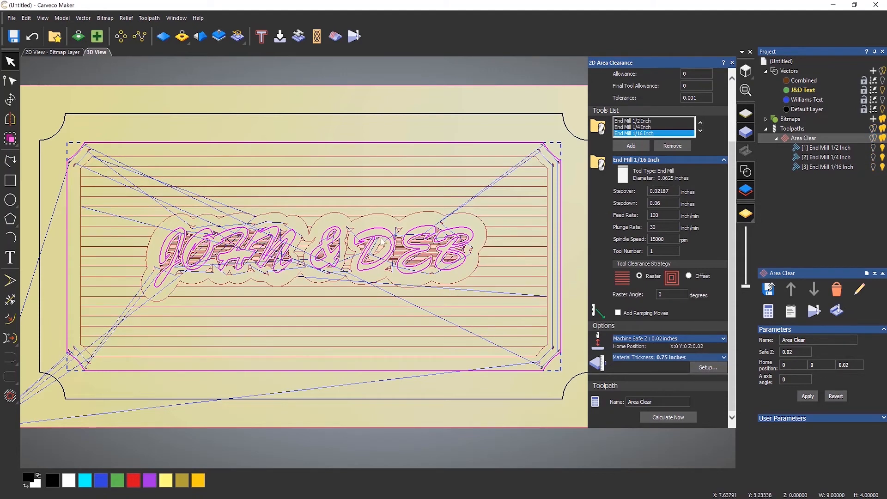
{"action": "scroll", "coordinate": [377, 237], "scroll_direction": "up", "scroll_amount": 2}
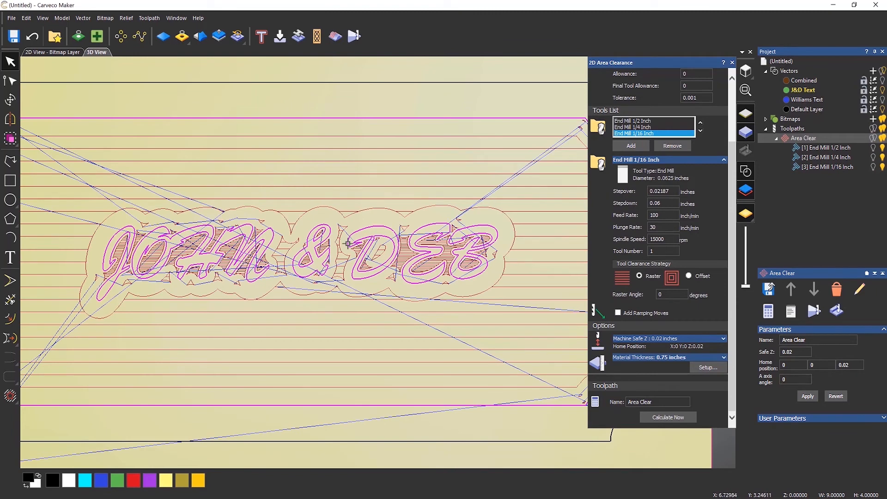
{"action": "scroll", "coordinate": [328, 250], "scroll_direction": "up", "scroll_amount": 3}
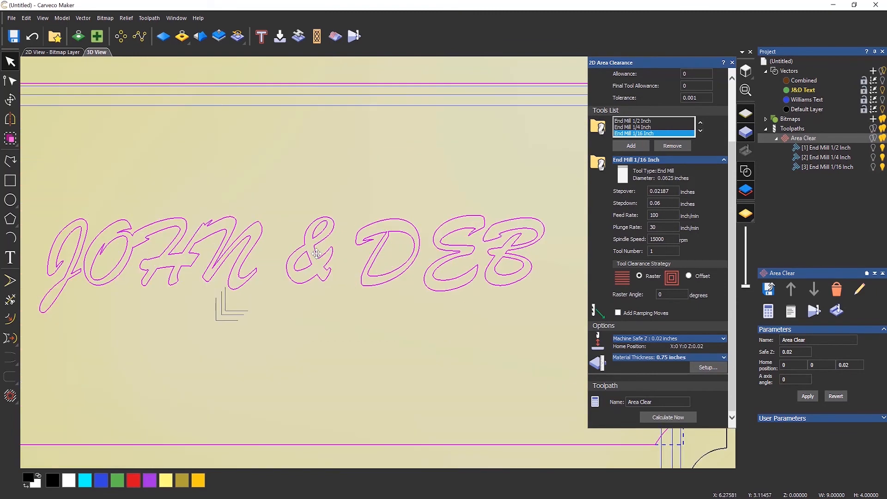
{"action": "scroll", "coordinate": [317, 254], "scroll_direction": "down", "scroll_amount": 4}
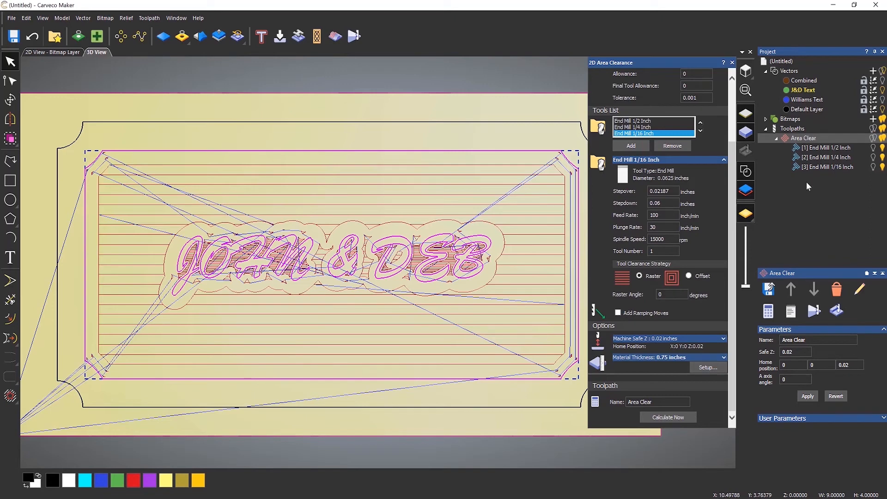
{"action": "left_click", "coordinate": [883, 149]}
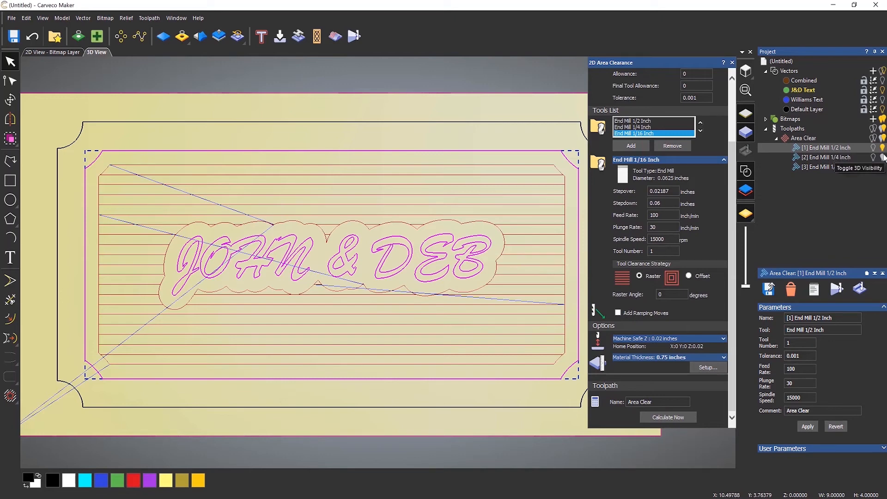
{"action": "left_click", "coordinate": [883, 157]}
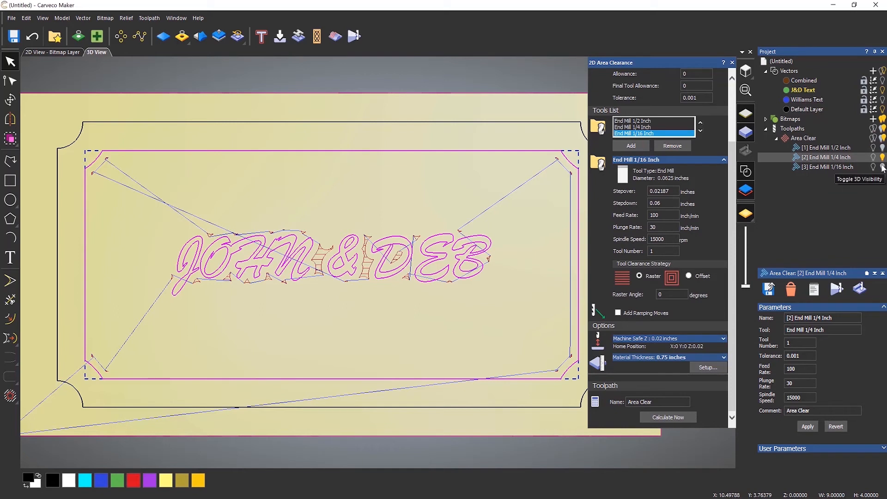
{"action": "left_click", "coordinate": [883, 167]}
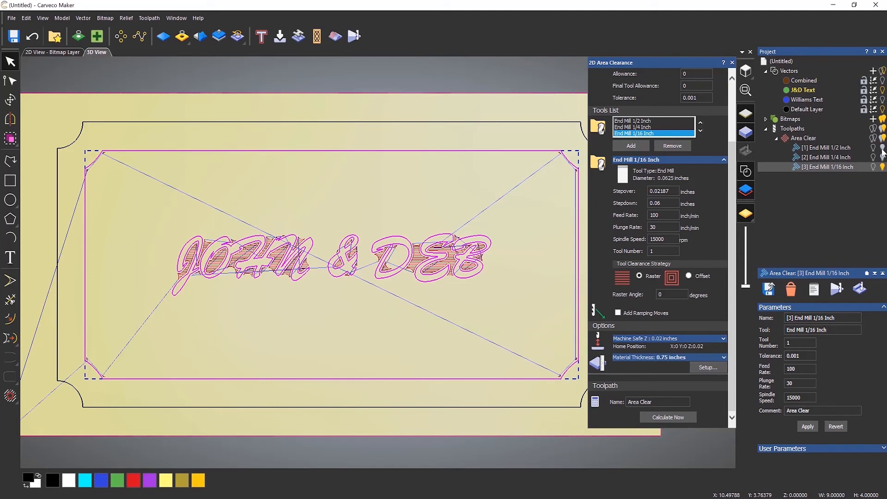
{"action": "left_click", "coordinate": [882, 157]}
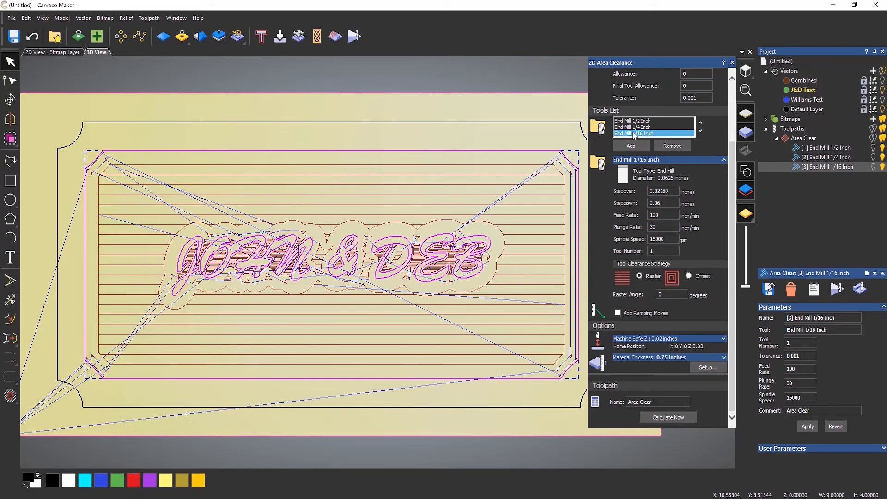
Switch the End Mill 1/16 Inch and End Mill 1/4 Inch tools to the Offset clearance strategy and recalculate.
{"action": "scroll", "coordinate": [417, 278], "scroll_direction": "up", "scroll_amount": 5}
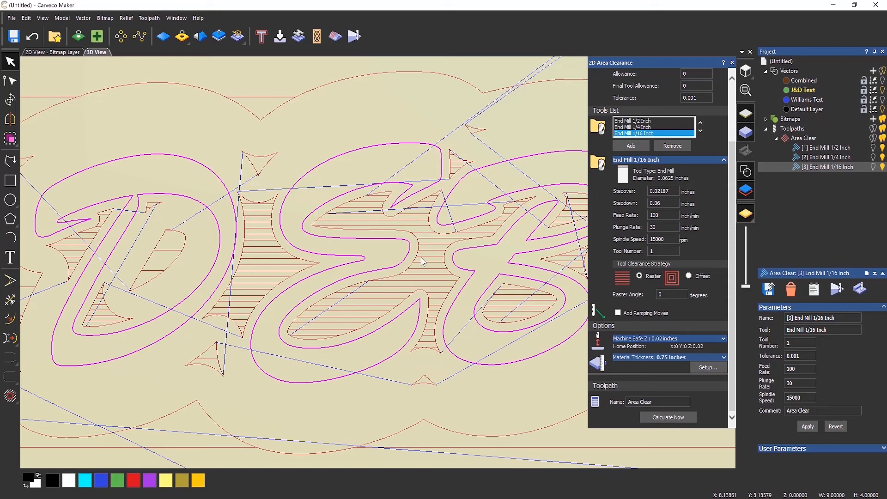
{"action": "left_click", "coordinate": [689, 276]}
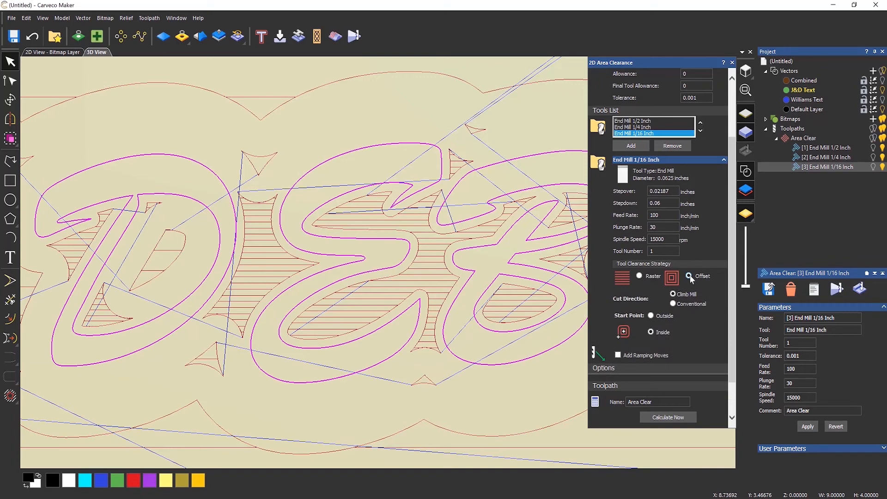
{"action": "left_click", "coordinate": [647, 127]}
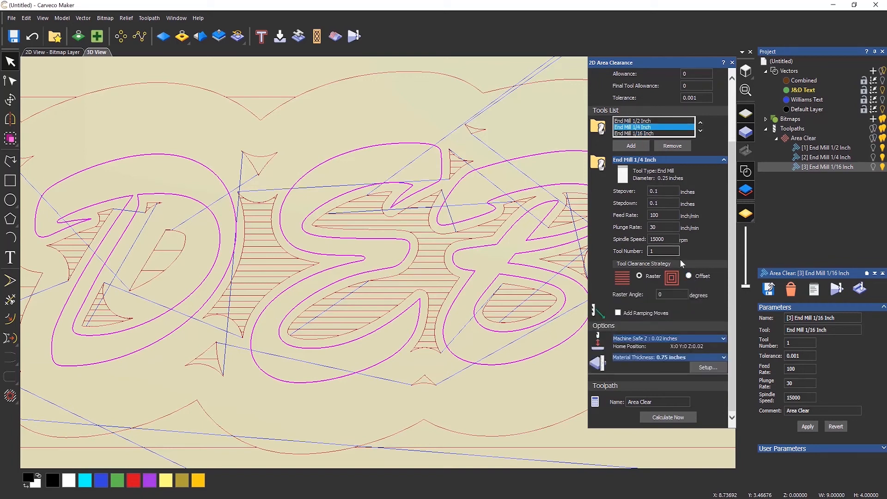
{"action": "left_click", "coordinate": [689, 276]}
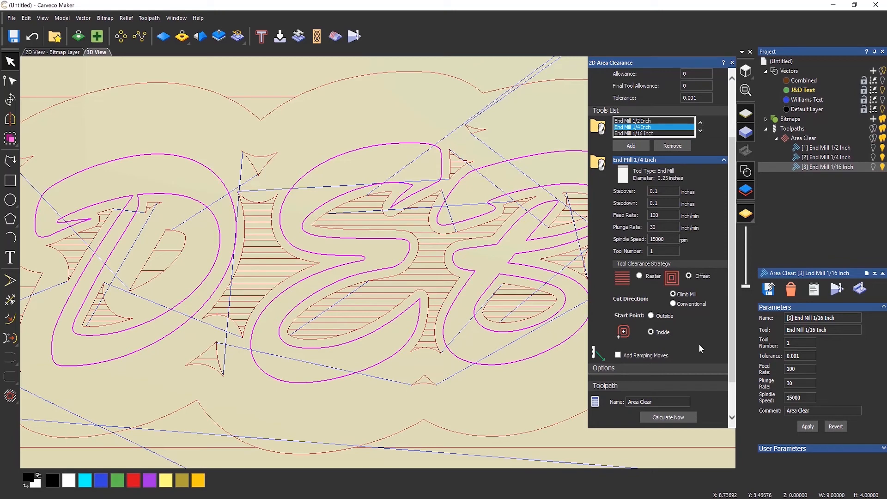
{"action": "left_click", "coordinate": [677, 421]}
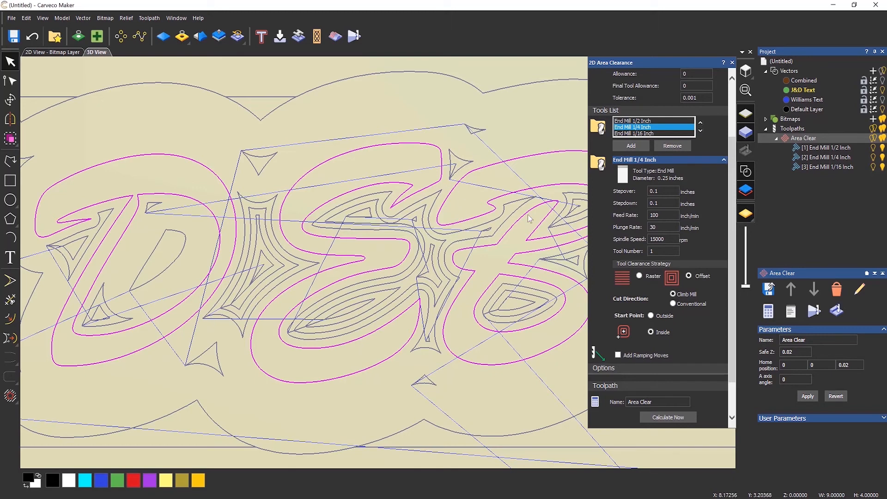
Show the whole Area Clear toolpath and close the 2D Area Clearance dialog.
{"action": "left_click", "coordinate": [874, 139]}
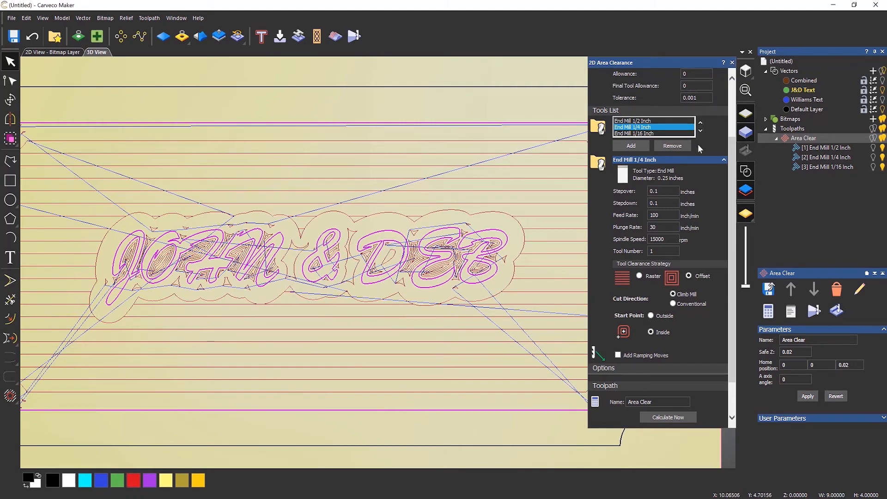
{"action": "left_click_drag", "start_coordinate": [733, 156], "coordinate": [733, 104]}
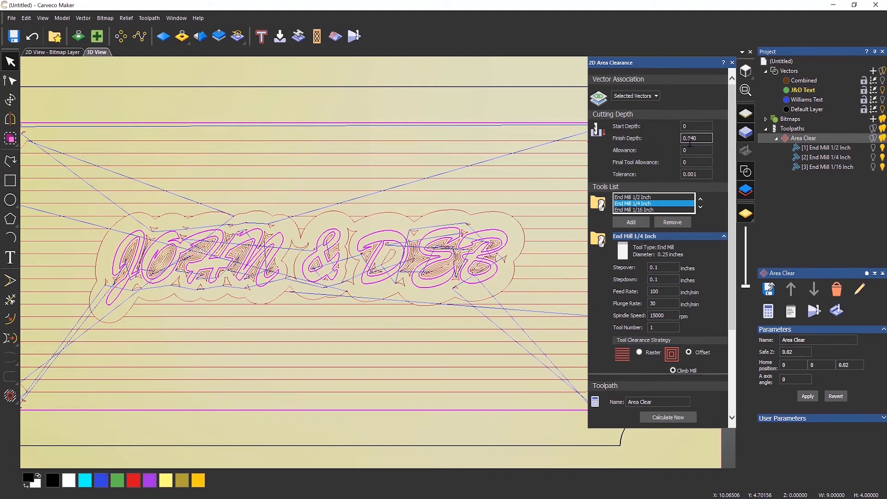
{"action": "left_click", "coordinate": [732, 63]}
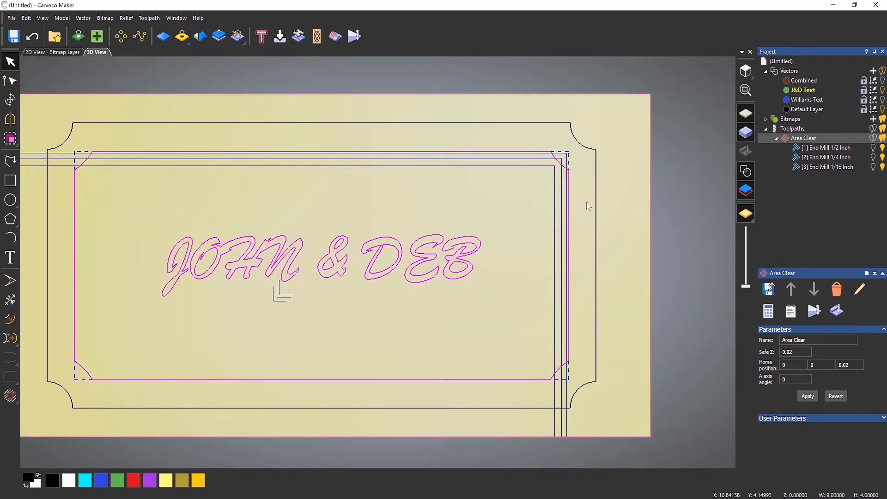
Simulate the Area Clear toolpath on the 3D model.
{"action": "scroll", "coordinate": [586, 201], "scroll_direction": "down", "scroll_amount": 2}
{"action": "left_click_drag", "start_coordinate": [405, 346], "coordinate": [339, 304]}
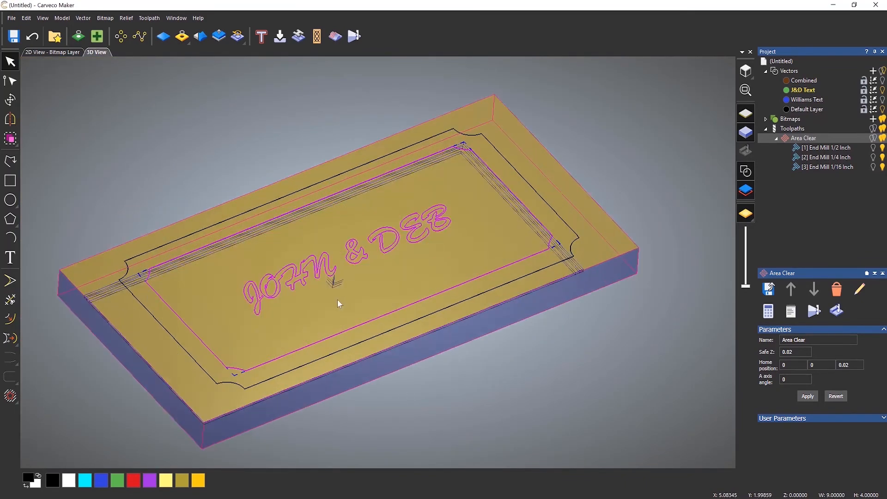
{"action": "scroll", "coordinate": [335, 301], "scroll_direction": "up", "scroll_amount": 3}
{"action": "scroll", "coordinate": [387, 277], "scroll_direction": "down", "scroll_amount": 1}
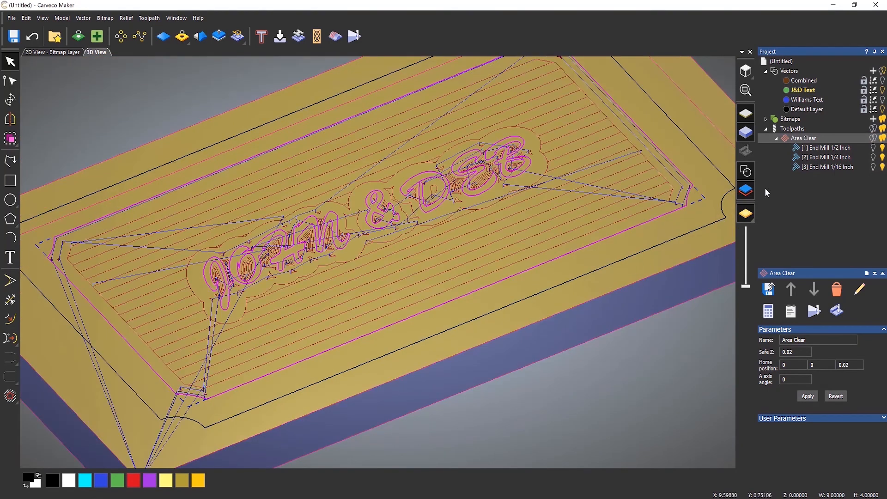
{"action": "right_click", "coordinate": [804, 138]}
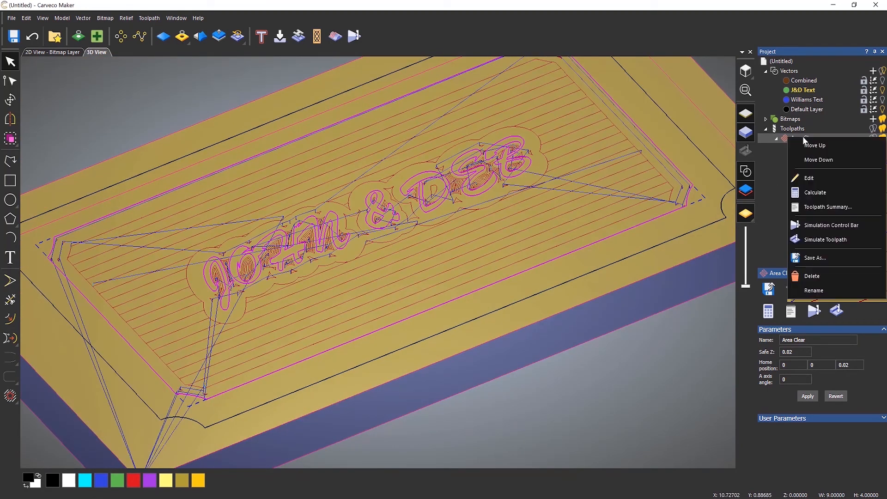
{"action": "left_click", "coordinate": [826, 240]}
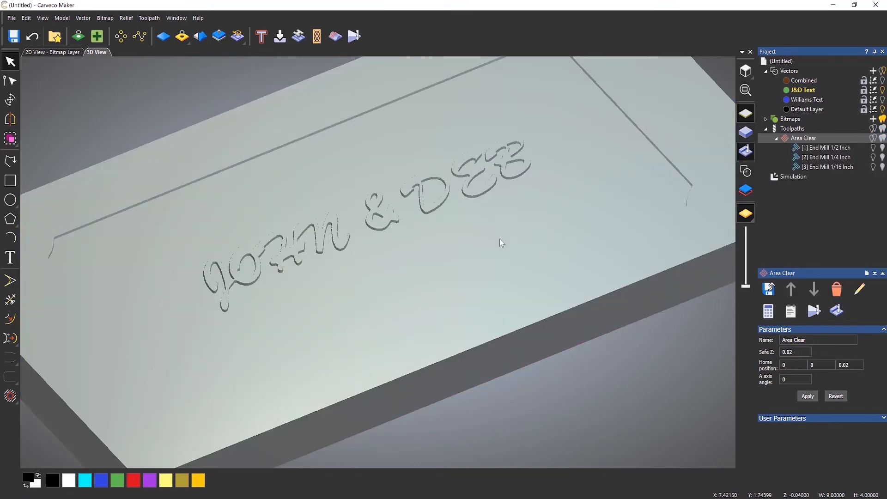
{"action": "left_click_drag", "start_coordinate": [495, 242], "coordinate": [455, 270]}
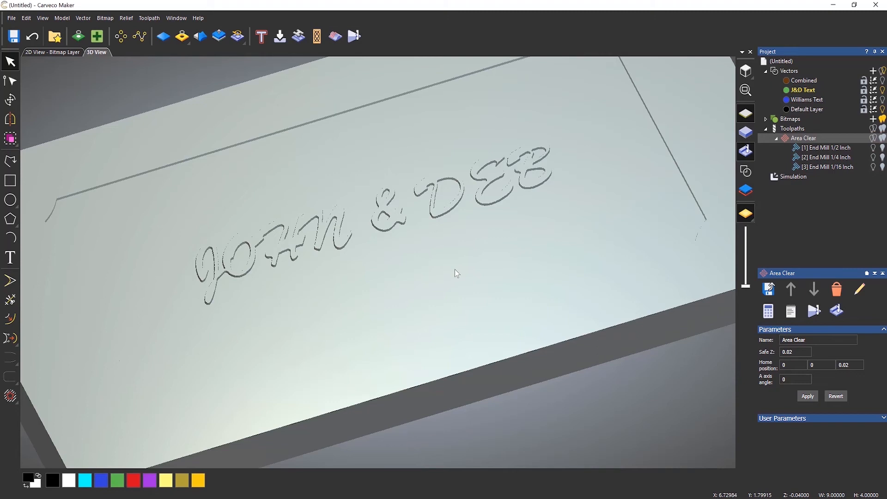
Delete the simulation result from the project.
{"action": "left_click", "coordinate": [797, 177]}
{"action": "right_click", "coordinate": [807, 185]}
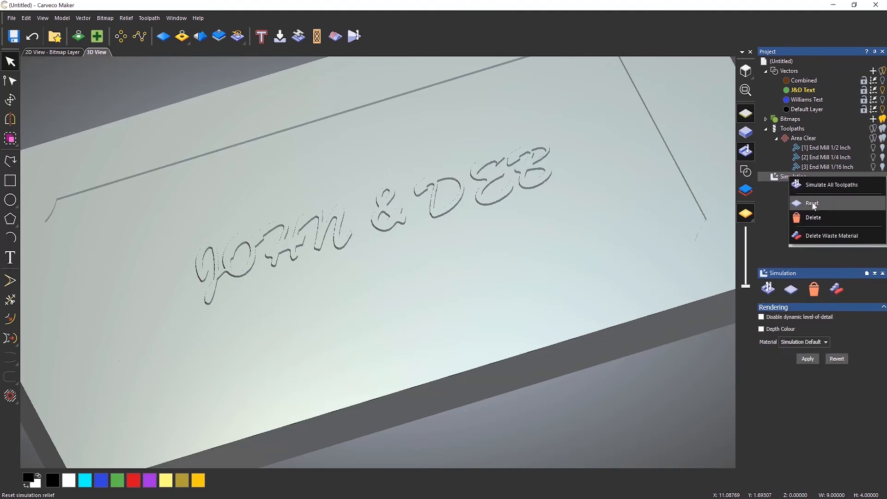
{"action": "left_click", "coordinate": [819, 218]}
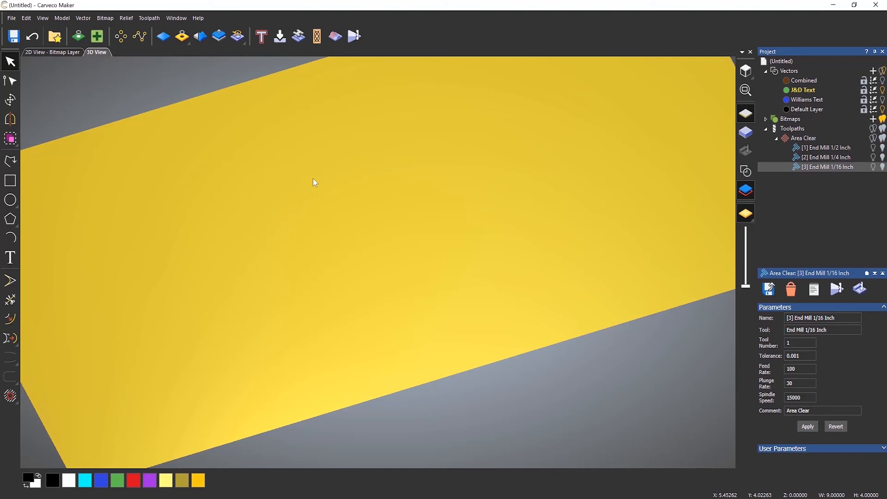
Deselect the J&D text and make the Combined and Default Layer vectors visible in a top view.
{"action": "left_click", "coordinate": [745, 170]}
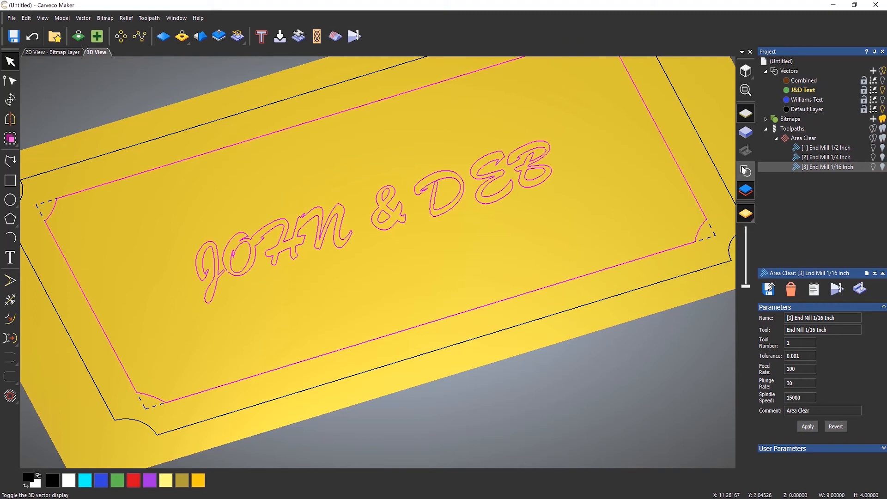
{"action": "left_click", "coordinate": [673, 208]}
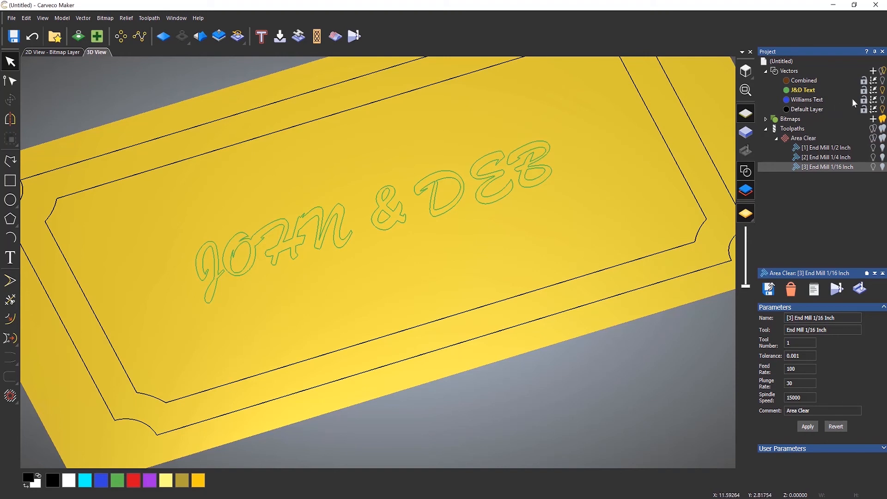
{"action": "left_click", "coordinate": [884, 81]}
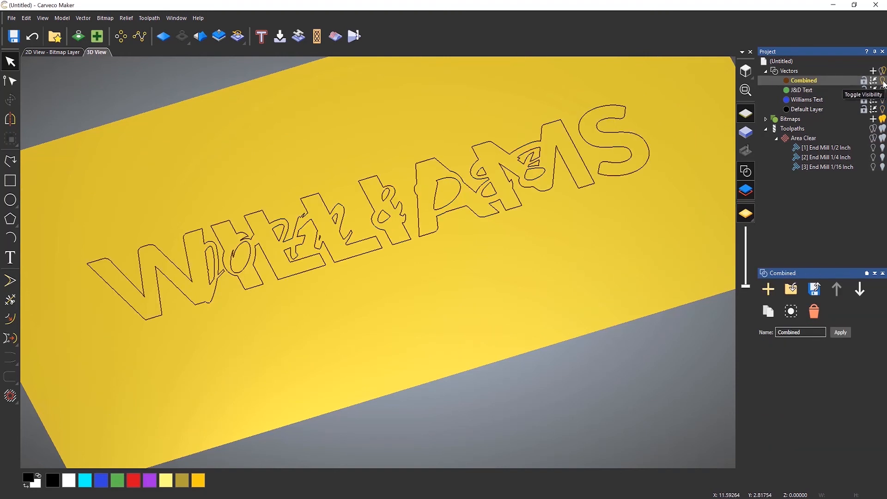
{"action": "left_click", "coordinate": [884, 109]}
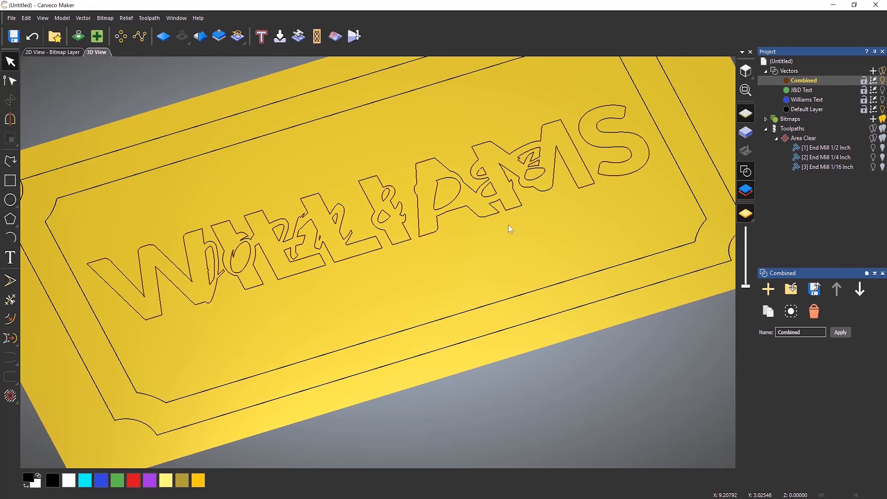
{"action": "left_click_drag", "start_coordinate": [477, 226], "coordinate": [477, 289]}
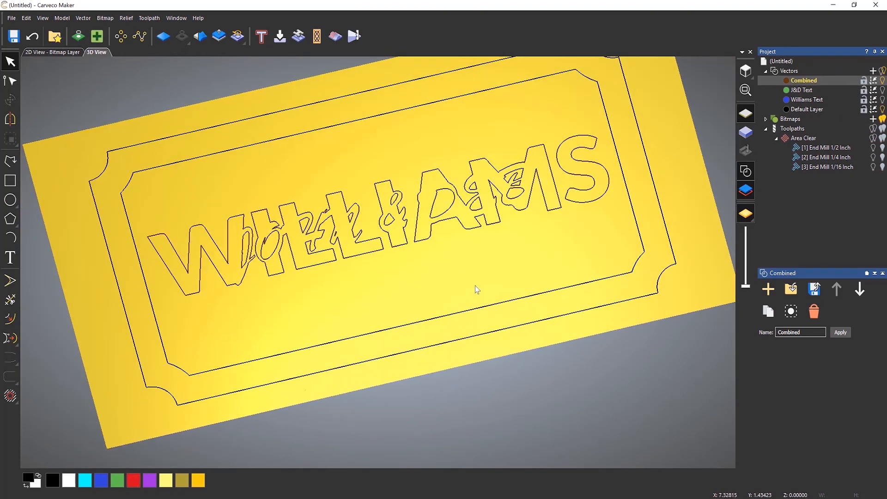
{"action": "left_click", "coordinate": [745, 72]}
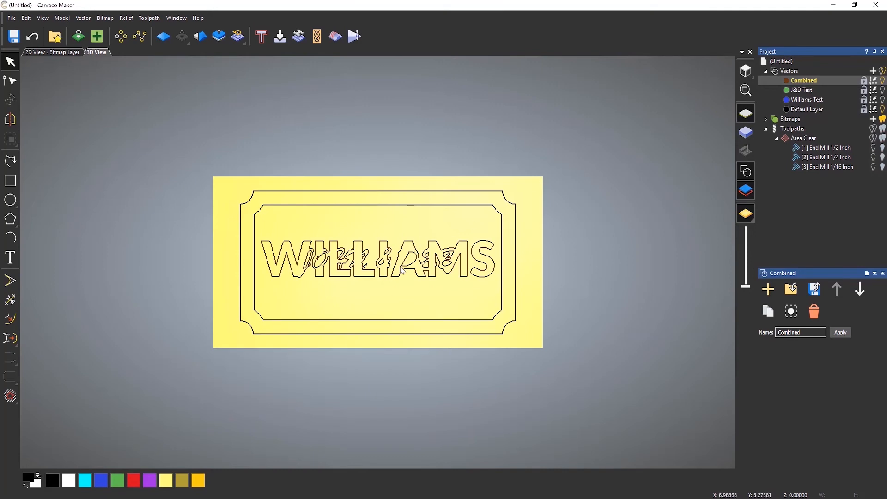
{"action": "scroll", "coordinate": [393, 277], "scroll_direction": "up", "scroll_amount": 2}
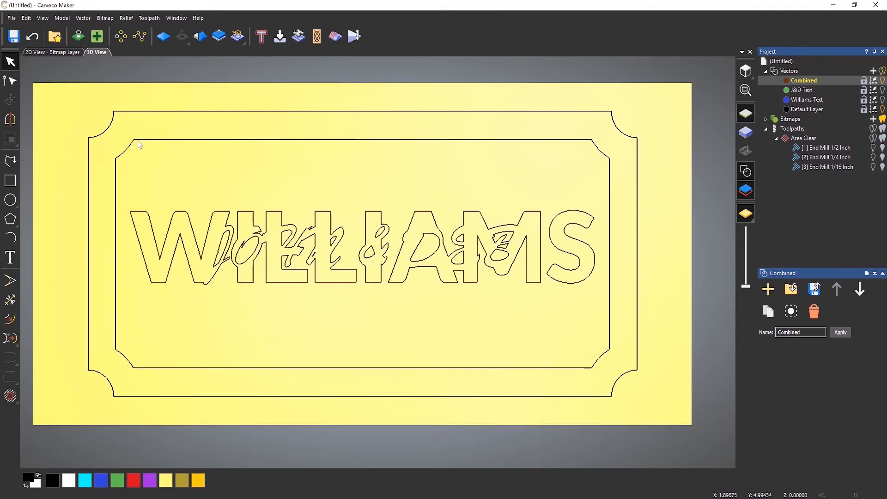
{"action": "left_click", "coordinate": [139, 143]}
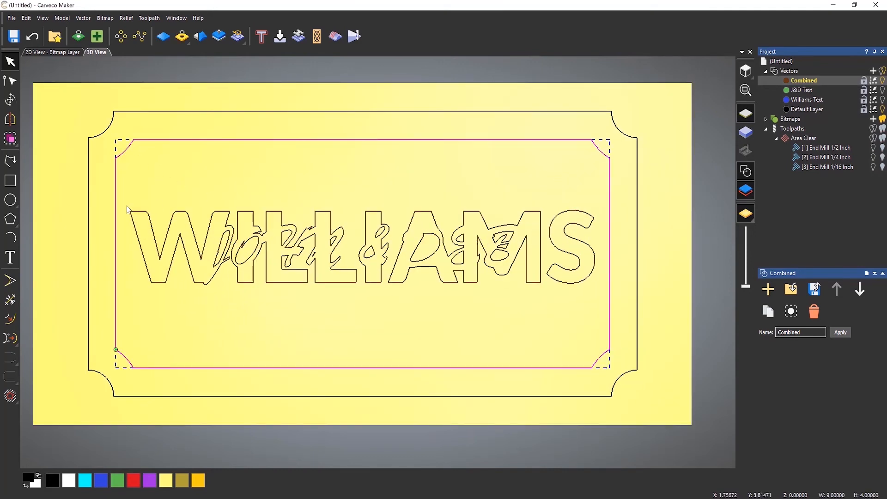
{"action": "left_click_drag", "start_coordinate": [121, 194], "coordinate": [606, 305]}
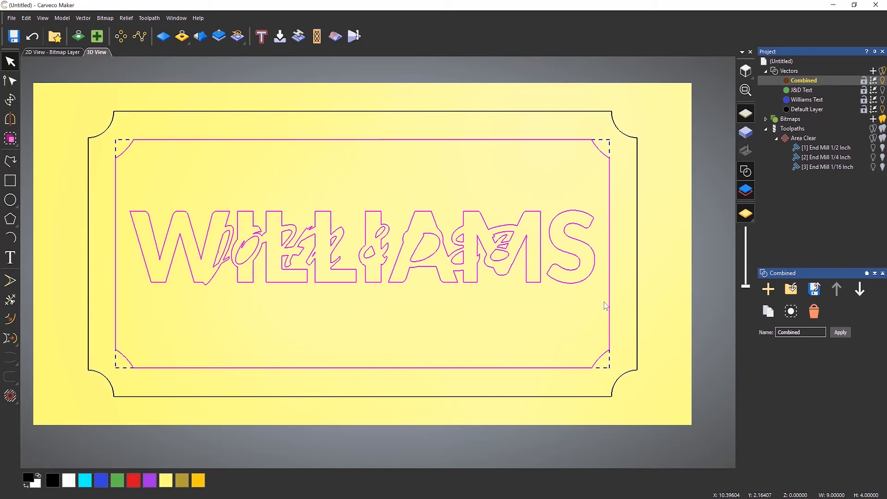
Rename the existing Area Clear toolpath to J & D Standing Proud.
{"action": "right_click", "coordinate": [789, 138]}
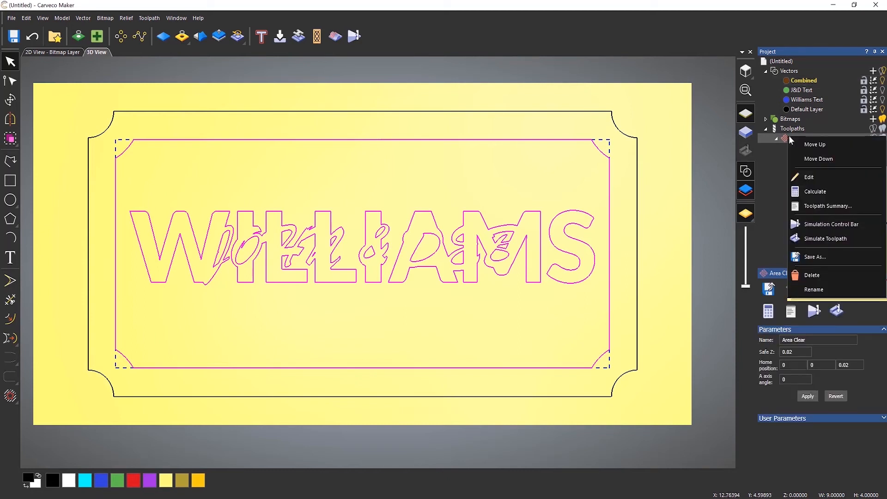
{"action": "left_click", "coordinate": [816, 290]}
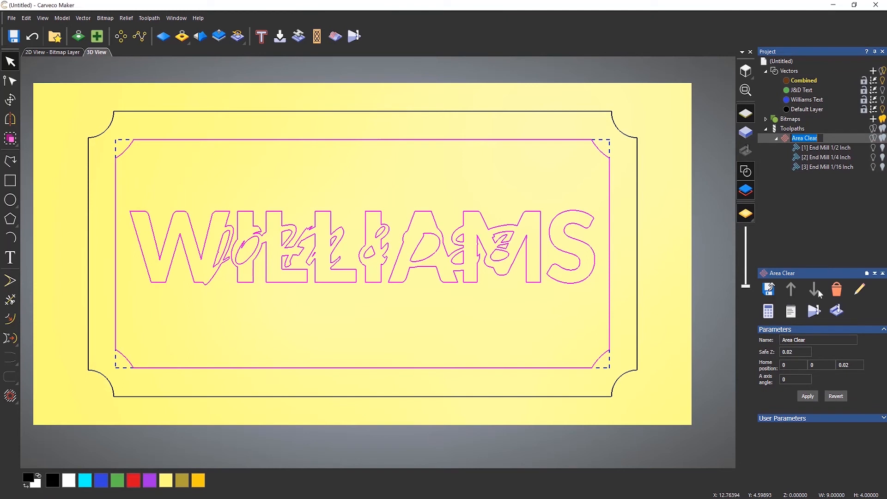
{"action": "type", "text": "J & D Standing Proud"}
{"action": "key", "text": "Return"}
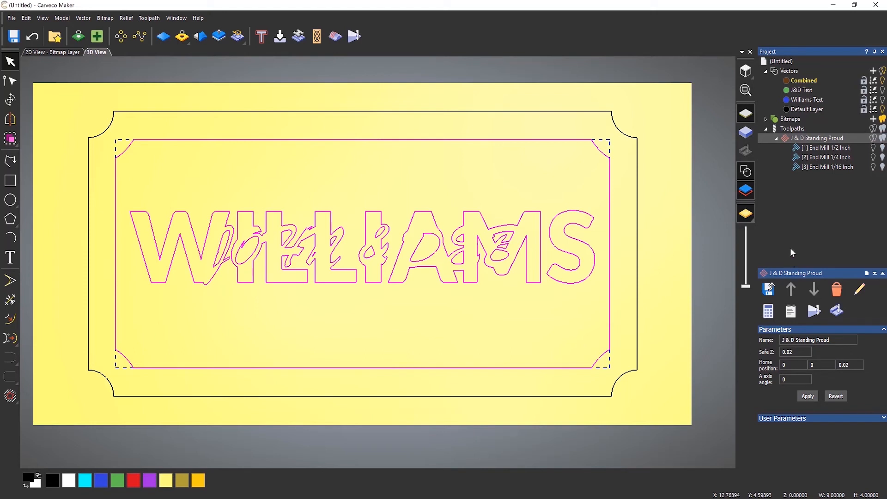
Start a new 2D area clearance on the selected vectors with start depth 0.040 and finish depth 0.5 inches.
{"action": "left_click", "coordinate": [801, 129]}
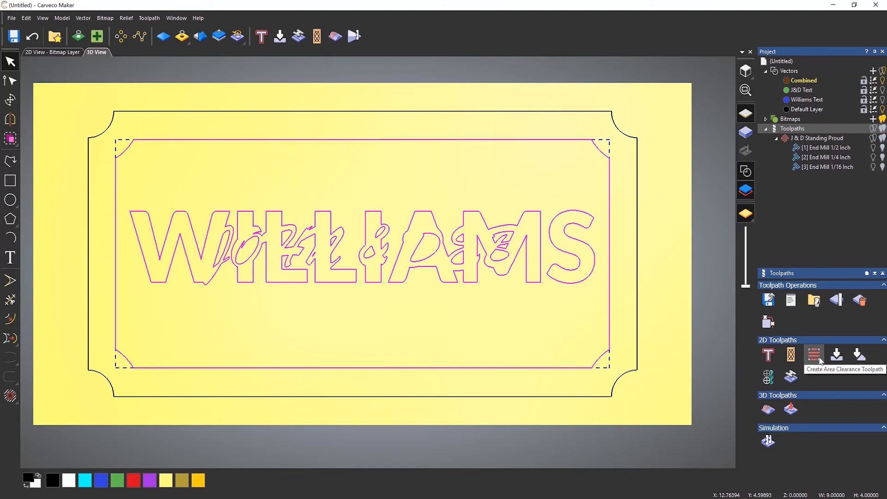
{"action": "left_click", "coordinate": [821, 362]}
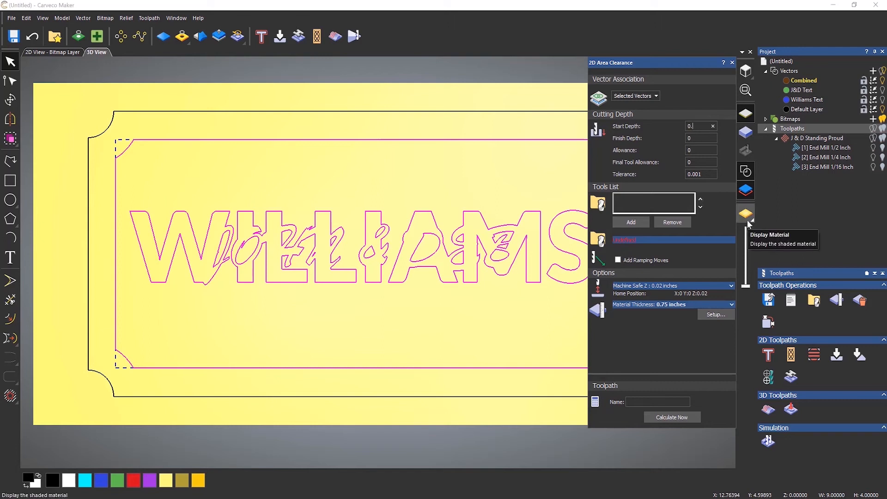
{"action": "type", "text": "40"}
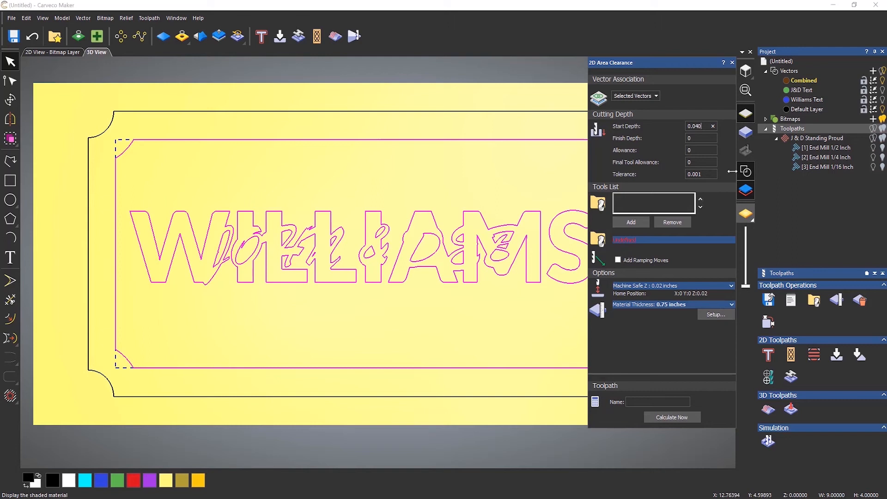
{"action": "key", "text": "Tab"}
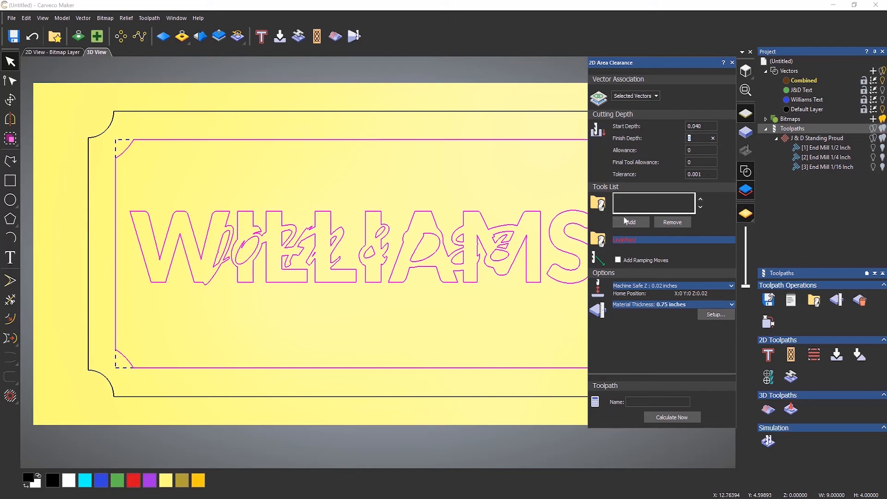
{"action": "type", "text": "0.5"}
Add End Mill 1/2 Inch, 1/4 Inch and 1/16 Inch to the tools list, setting the 1/4 inch tool to Offset clearance.
{"action": "left_click", "coordinate": [636, 223]}
{"action": "left_click", "coordinate": [352, 234]}
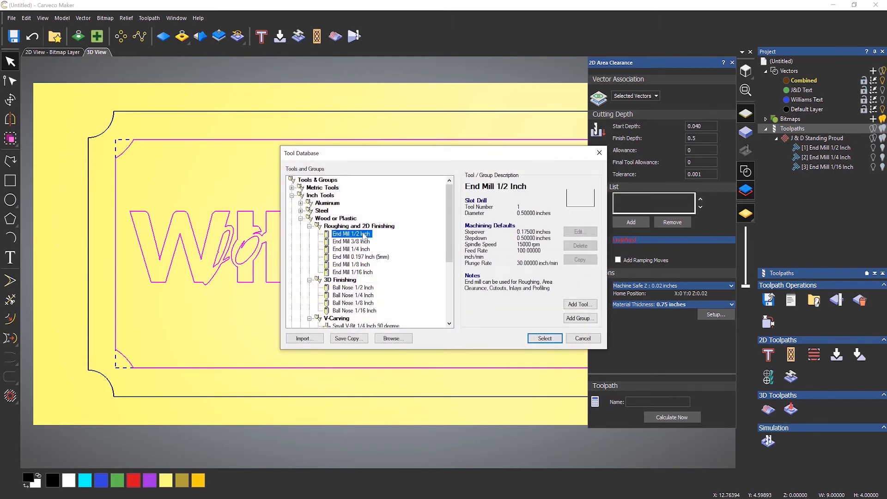
{"action": "left_click", "coordinate": [545, 339]}
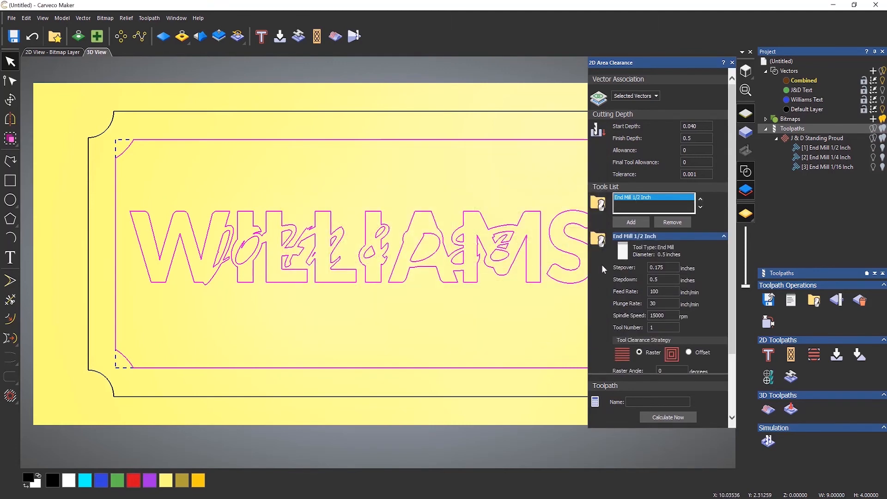
{"action": "left_click", "coordinate": [629, 223]}
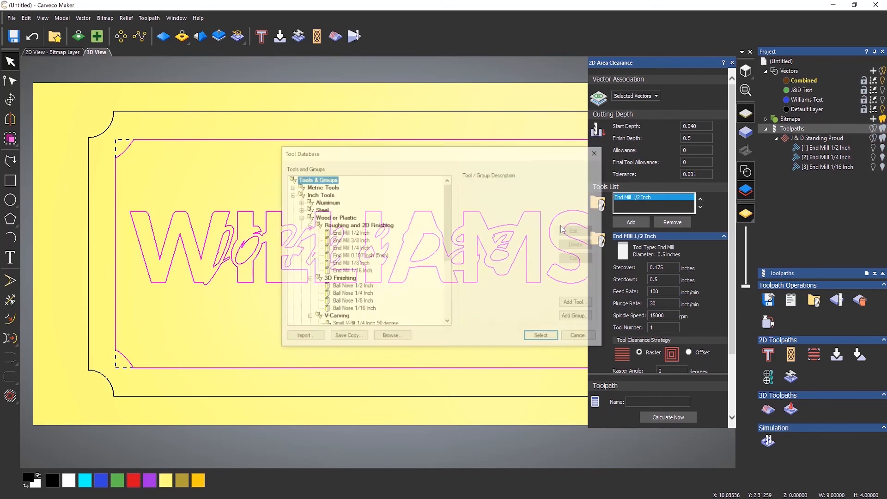
{"action": "left_click", "coordinate": [354, 249]}
{"action": "left_click", "coordinate": [545, 339]}
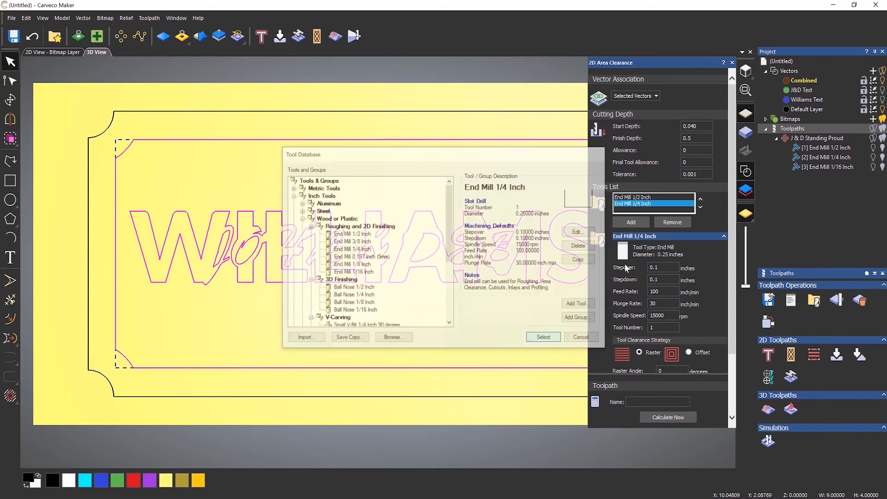
{"action": "left_click", "coordinate": [630, 224]}
{"action": "left_click", "coordinate": [353, 272]}
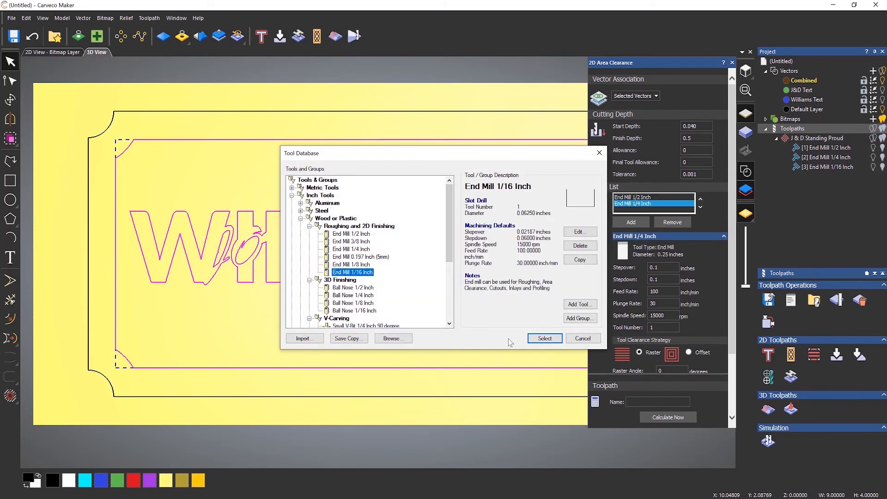
{"action": "left_click", "coordinate": [545, 338]}
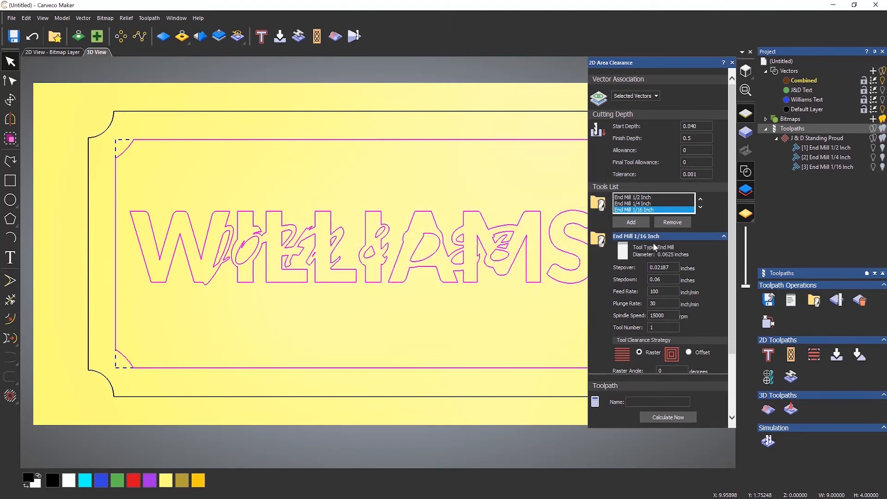
{"action": "left_click", "coordinate": [648, 204]}
{"action": "left_click", "coordinate": [689, 353]}
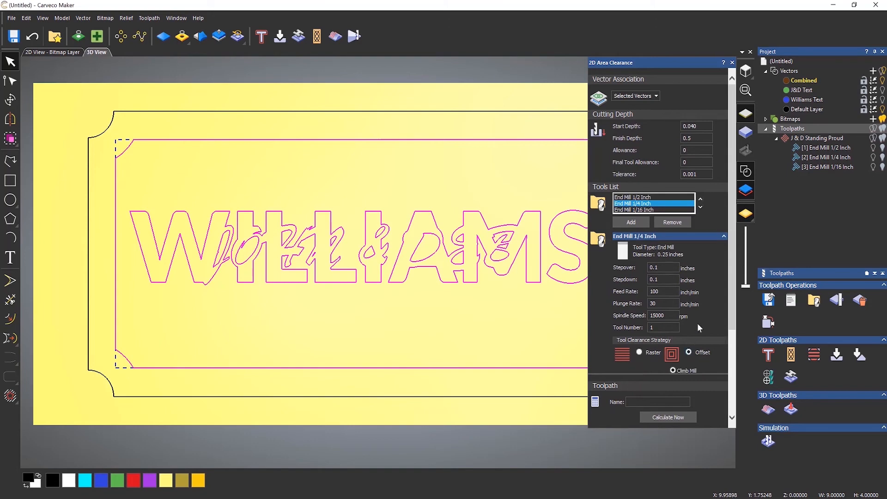
Calculate the new area clearance toolpath and close the 2D Area Clearance dialog.
{"action": "scroll", "coordinate": [712, 310], "scroll_direction": "down", "scroll_amount": 3}
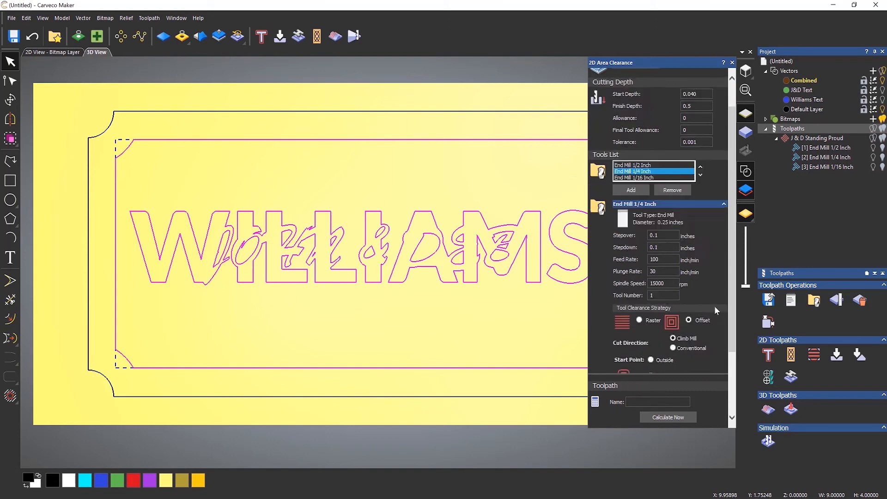
{"action": "left_click", "coordinate": [671, 418]}
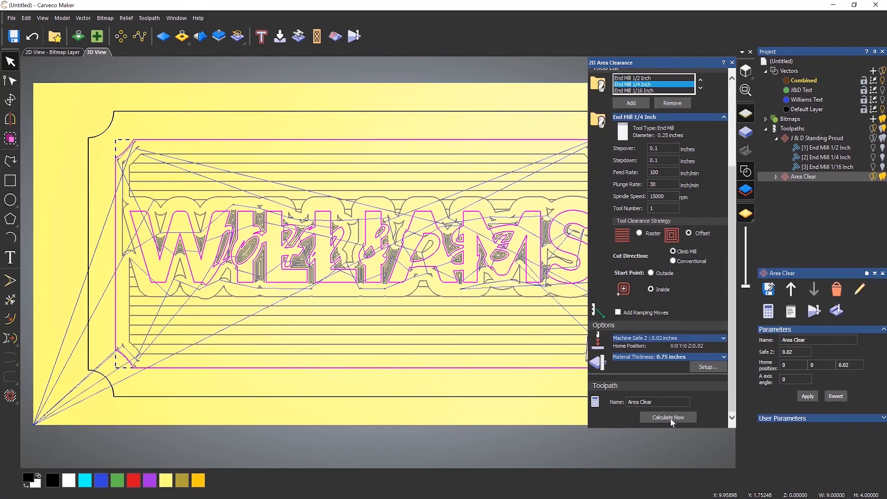
{"action": "left_click", "coordinate": [732, 63]}
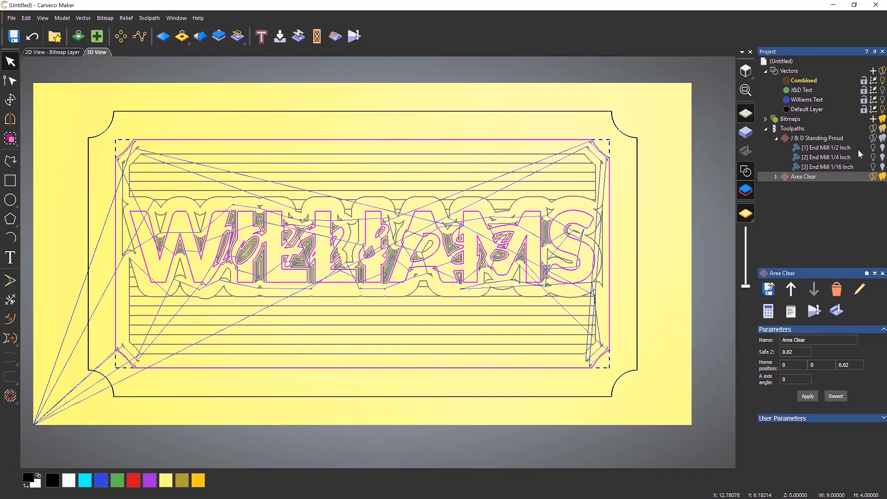
Rename the newly calculated Area Clear toolpath to Williams Depth.
{"action": "left_click", "coordinate": [873, 129]}
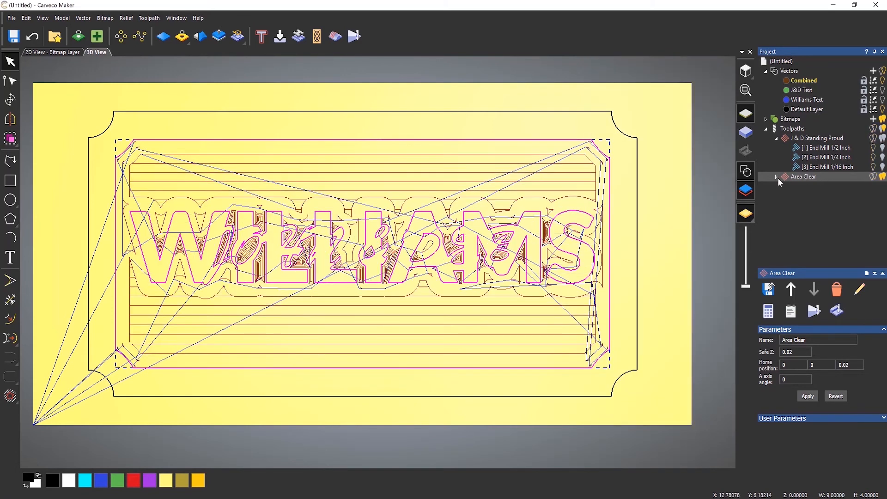
{"action": "left_click", "coordinate": [776, 177]}
{"action": "right_click", "coordinate": [788, 177]}
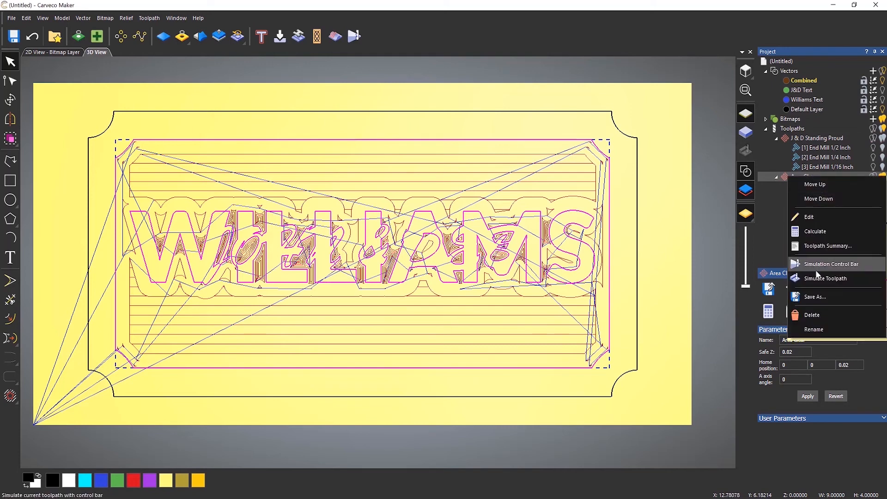
{"action": "left_click", "coordinate": [821, 328]}
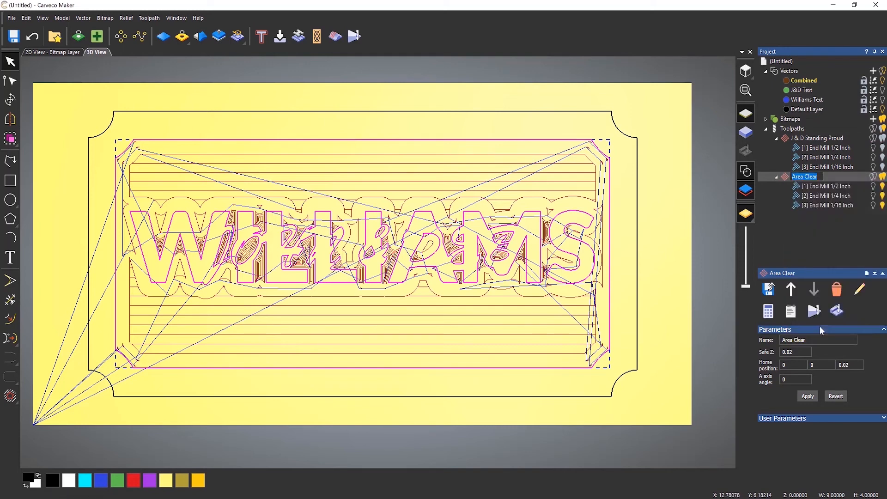
{"action": "type", "text": "Williams Depth"}
{"action": "key", "text": "Return"}
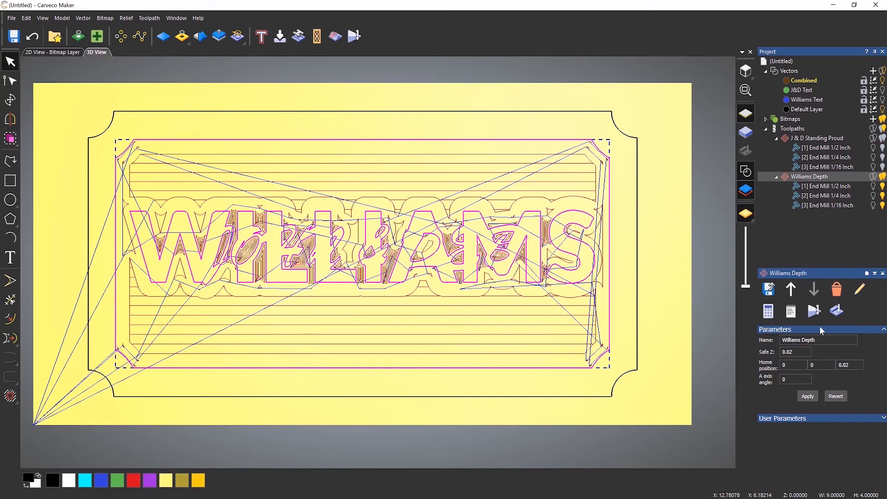
Hide the Williams Depth toolpath and its three tool passes from the view.
{"action": "left_click", "coordinate": [874, 177]}
{"action": "left_click", "coordinate": [883, 187]}
{"action": "left_click", "coordinate": [883, 186]}
{"action": "left_click", "coordinate": [883, 196]}
{"action": "left_click", "coordinate": [883, 206]}
{"action": "left_click", "coordinate": [883, 205]}
Simulate the J & D Standing Proud toolpath on the 3D model.
{"action": "right_click", "coordinate": [822, 139]}
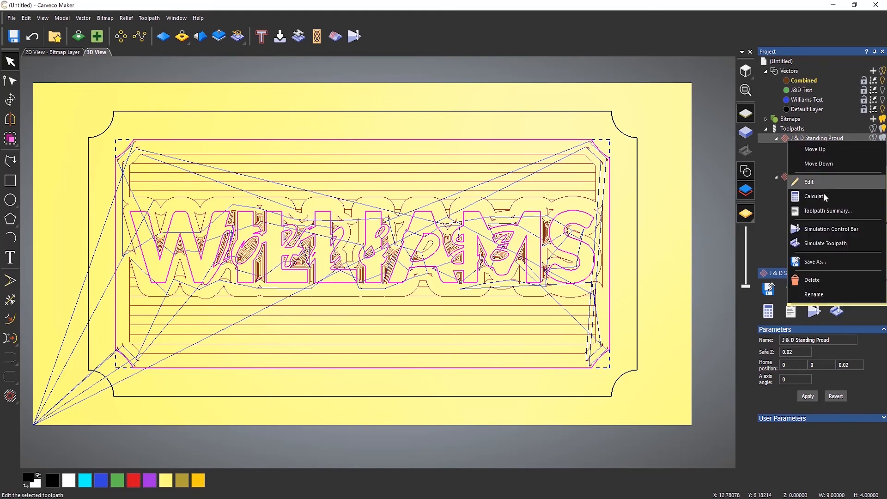
{"action": "left_click", "coordinate": [828, 245]}
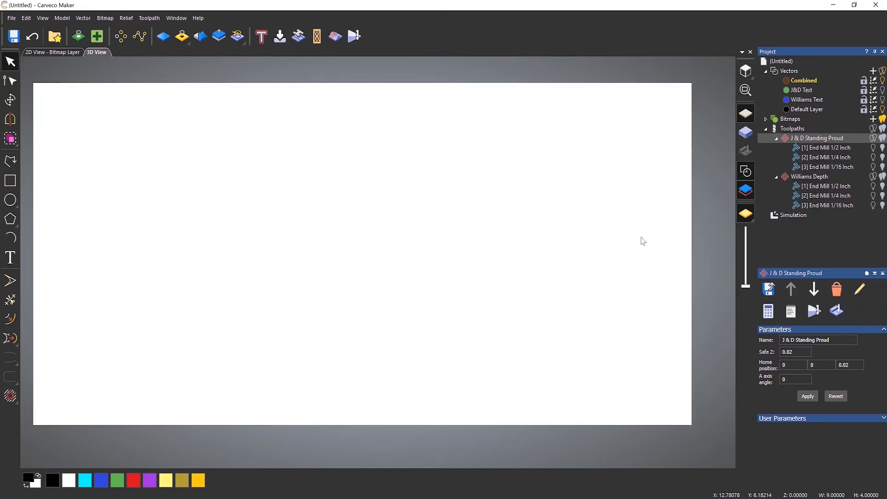
{"action": "left_click_drag", "start_coordinate": [501, 325], "coordinate": [464, 333]}
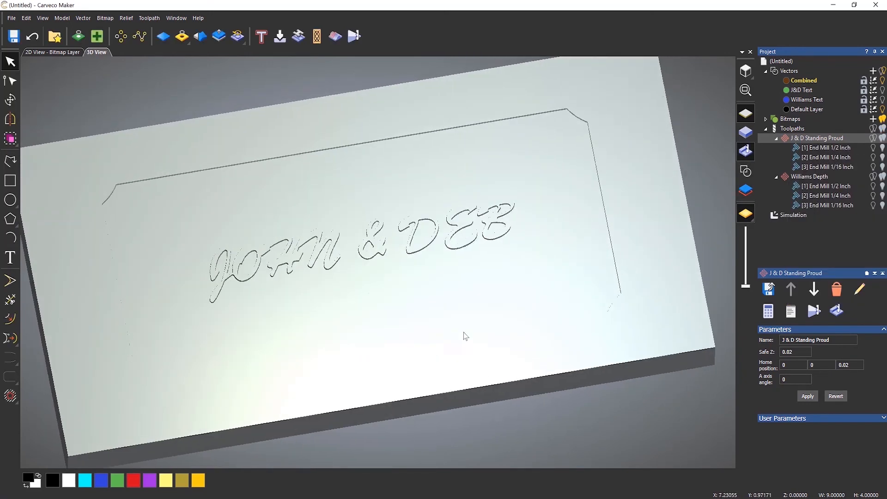
Simulate the Williams Depth toolpath on top of it and inspect the carved lettering in 3D.
{"action": "right_click", "coordinate": [813, 178]}
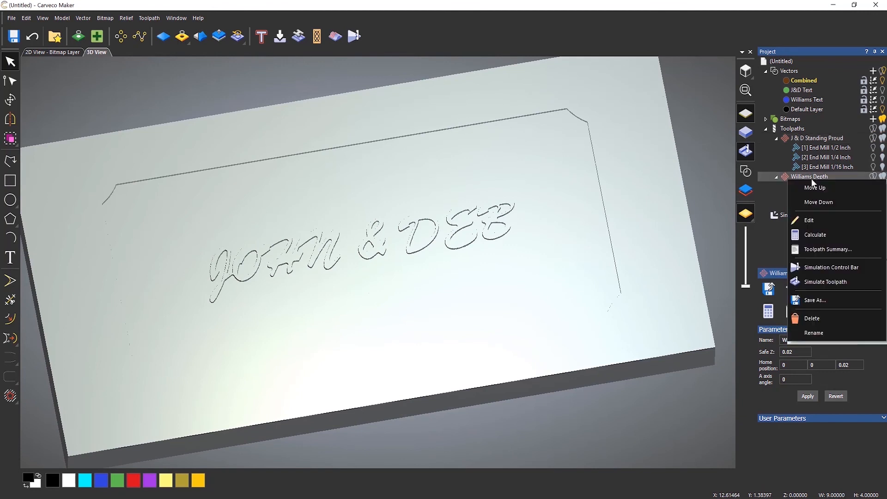
{"action": "left_click", "coordinate": [824, 282]}
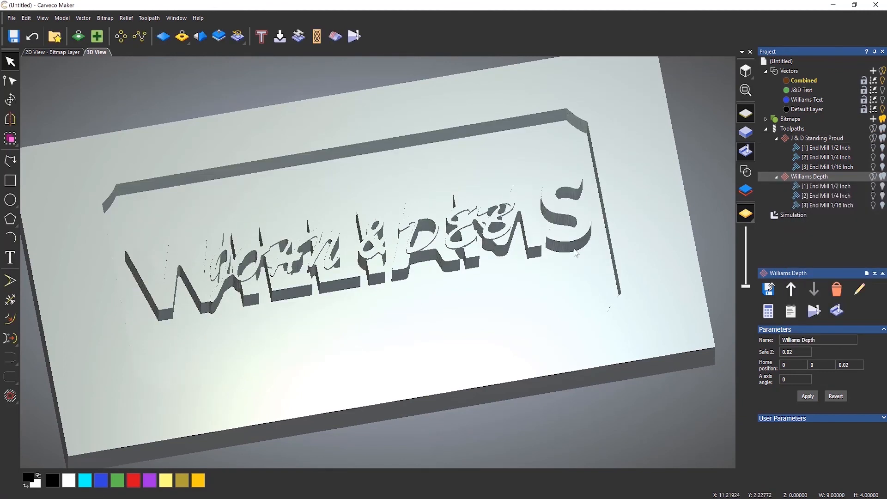
{"action": "left_click_drag", "start_coordinate": [409, 232], "coordinate": [455, 182]}
{"action": "scroll", "coordinate": [410, 240], "scroll_direction": "up", "scroll_amount": 4}
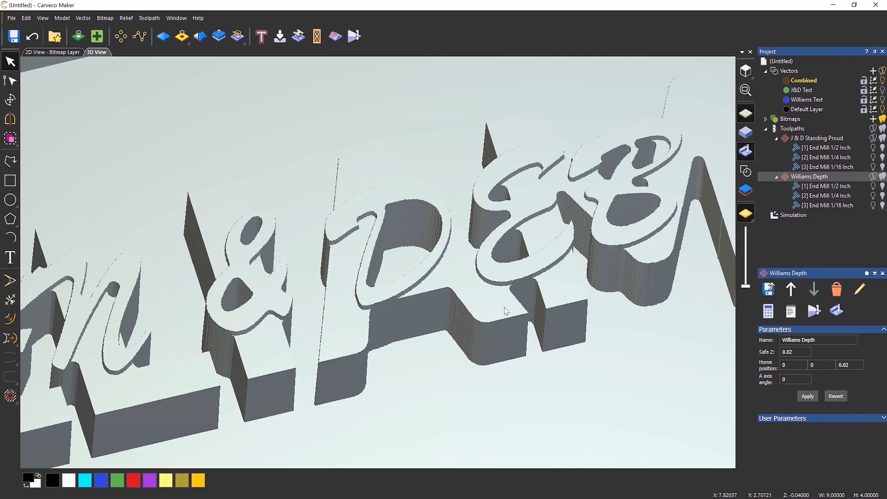
{"action": "scroll", "coordinate": [414, 295], "scroll_direction": "down", "scroll_amount": 2}
{"action": "scroll", "coordinate": [414, 298], "scroll_direction": "down", "scroll_amount": 2}
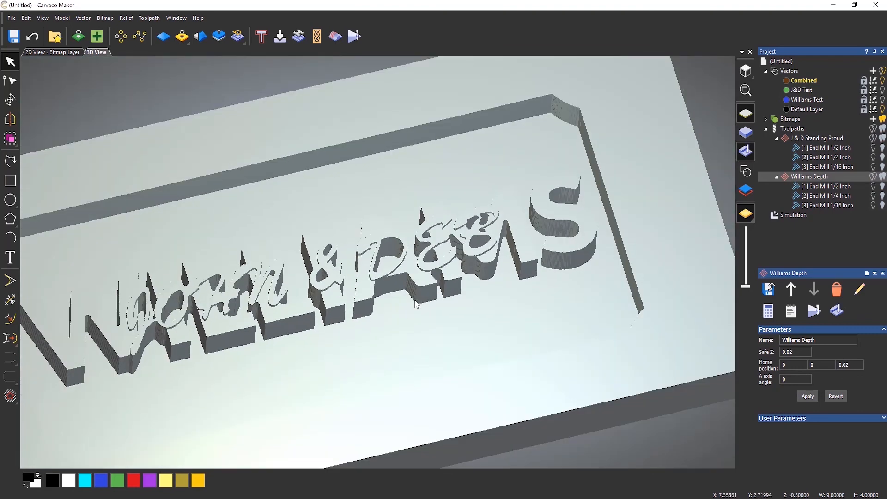
{"action": "scroll", "coordinate": [462, 282], "scroll_direction": "down", "scroll_amount": 1}
{"action": "mouse_move", "coordinate": [470, 276]}
{"action": "left_mouse_down"}
{"action": "mouse_move", "coordinate": [459, 343]}
{"action": "mouse_move", "coordinate": [440, 378]}
{"action": "mouse_move", "coordinate": [473, 287]}
{"action": "mouse_move", "coordinate": [444, 370]}
{"action": "mouse_move", "coordinate": [479, 303]}
{"action": "mouse_move", "coordinate": [448, 305]}
{"action": "mouse_move", "coordinate": [581, 299]}
{"action": "left_mouse_up"}
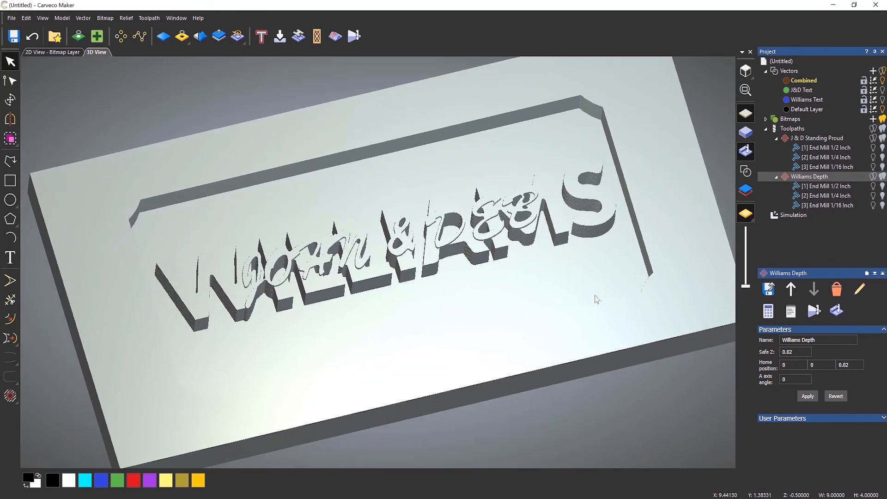
Delete the simulation result from the project.
{"action": "left_click", "coordinate": [791, 215]}
{"action": "right_click", "coordinate": [792, 217]}
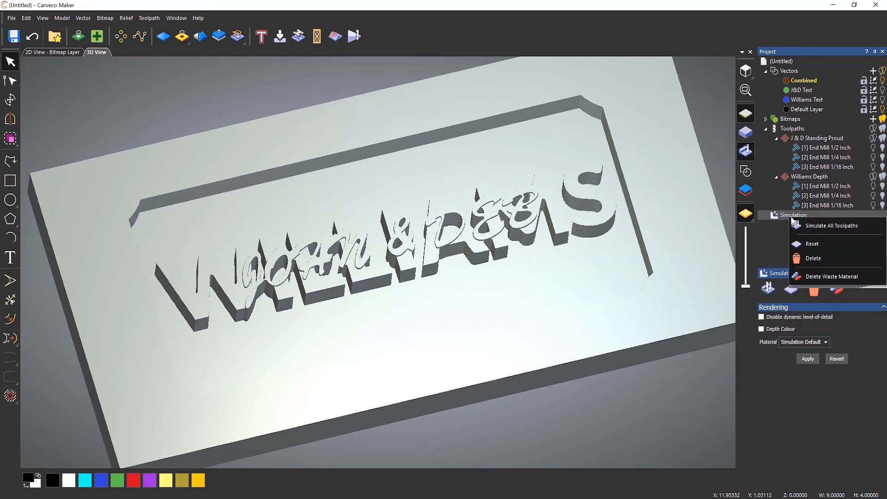
{"action": "left_click", "coordinate": [812, 259]}
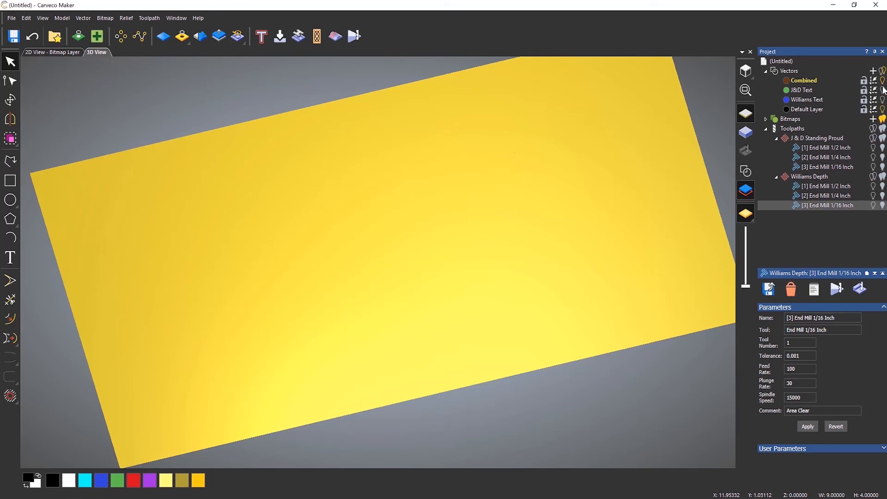
Show the vectors in the 3D view and select the sign's outer border vector.
{"action": "left_click", "coordinate": [747, 176]}
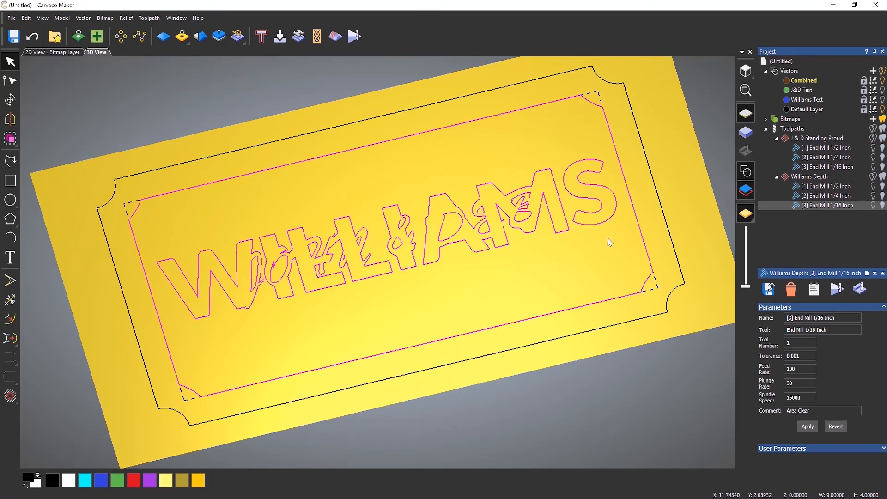
{"action": "left_click", "coordinate": [689, 206]}
{"action": "left_click", "coordinate": [661, 204]}
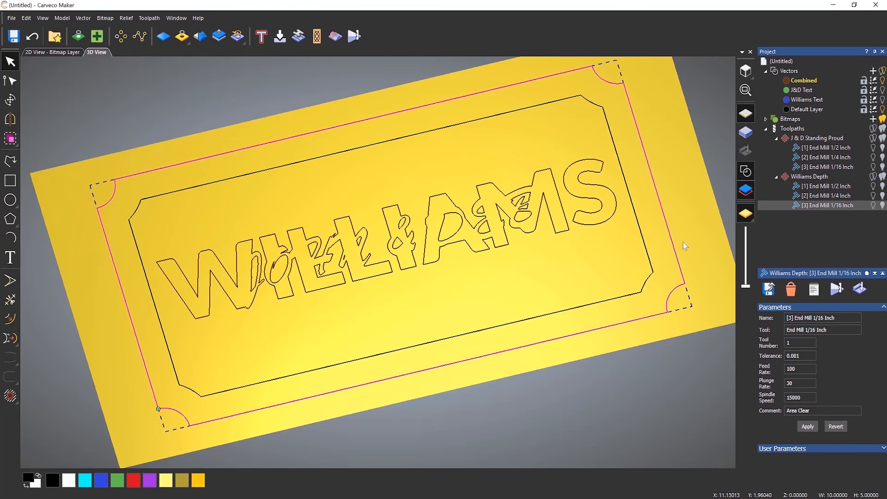
Create an outside profile toolpath around the border using the End Mill 1/2 Inch.
{"action": "left_click", "coordinate": [792, 129]}
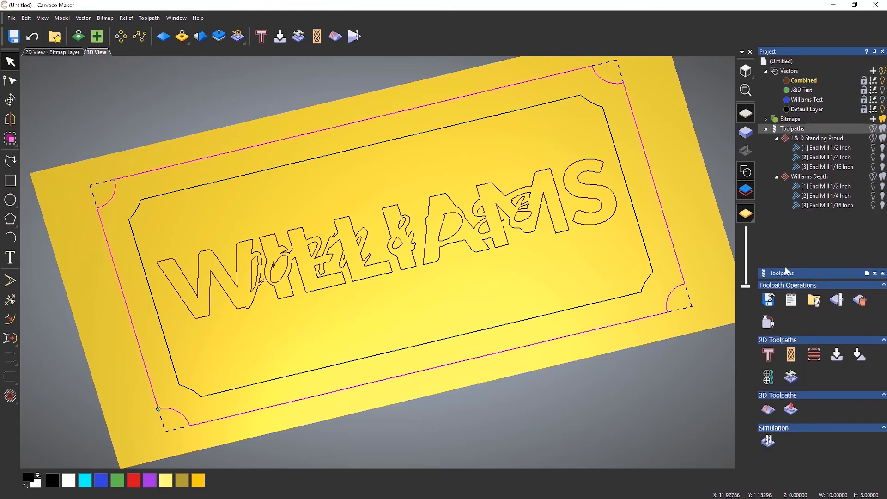
{"action": "left_click", "coordinate": [770, 356]}
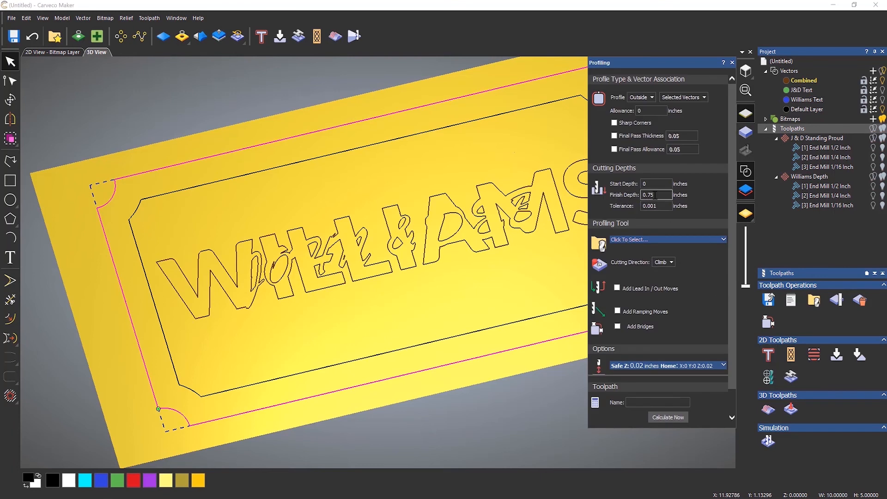
{"action": "left_click", "coordinate": [638, 98]}
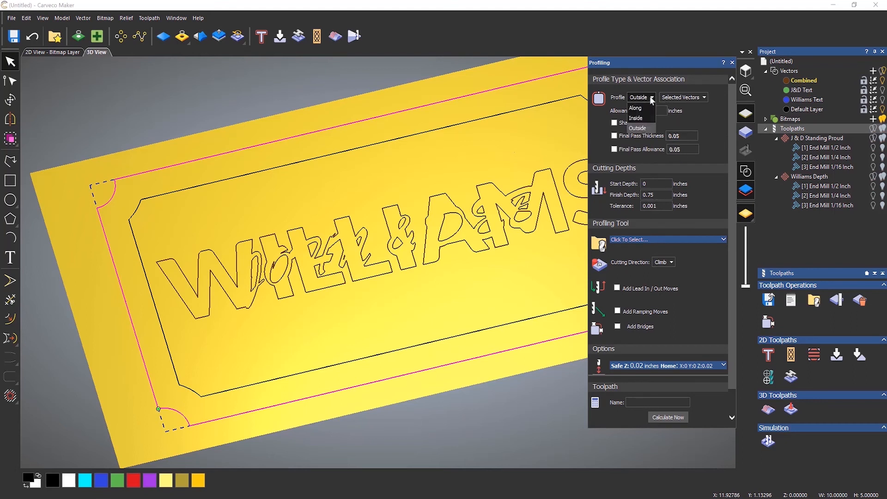
{"action": "left_click", "coordinate": [640, 128]}
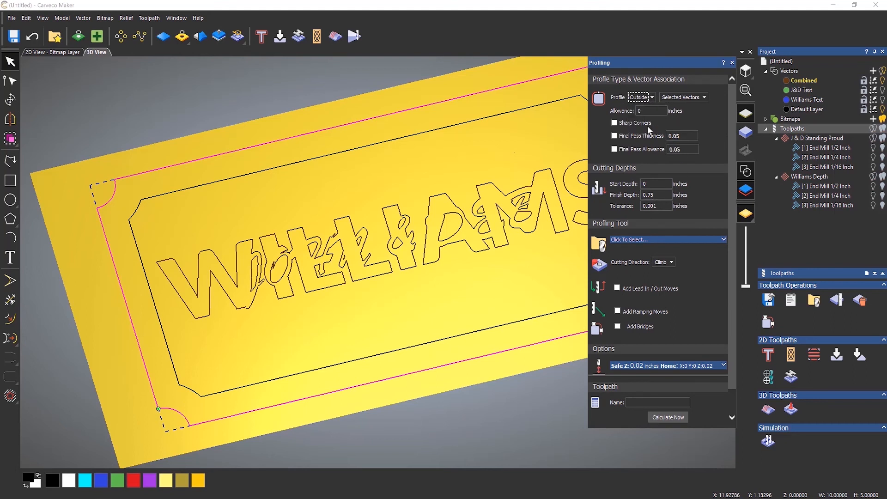
{"action": "left_click", "coordinate": [666, 241]}
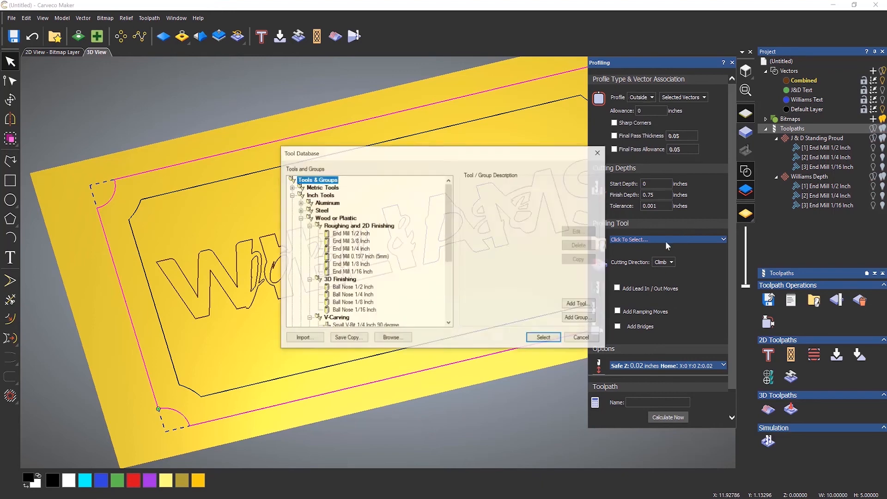
{"action": "left_click", "coordinate": [355, 234]}
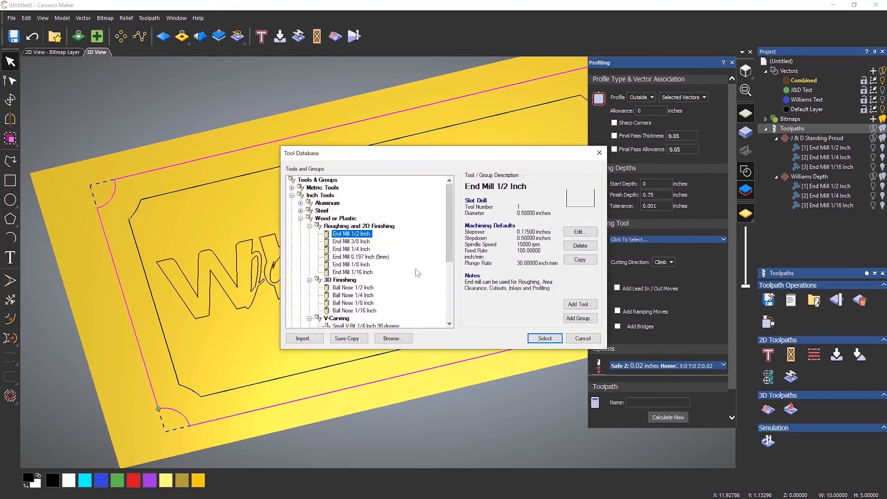
{"action": "left_click", "coordinate": [545, 338]}
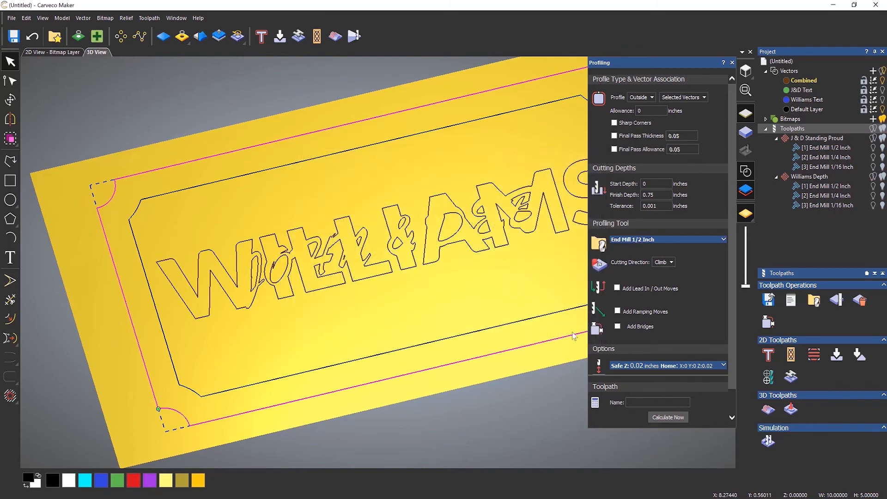
{"action": "scroll", "coordinate": [689, 312], "scroll_direction": "down", "scroll_amount": 1}
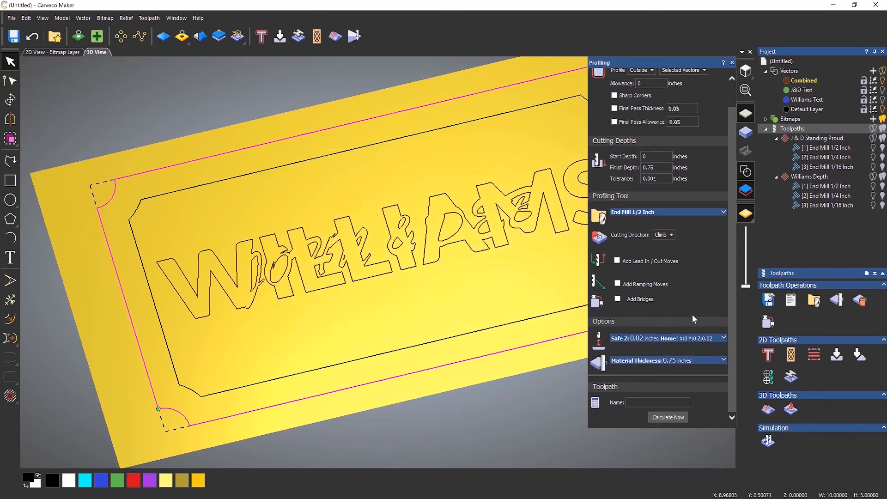
{"action": "left_click", "coordinate": [674, 418]}
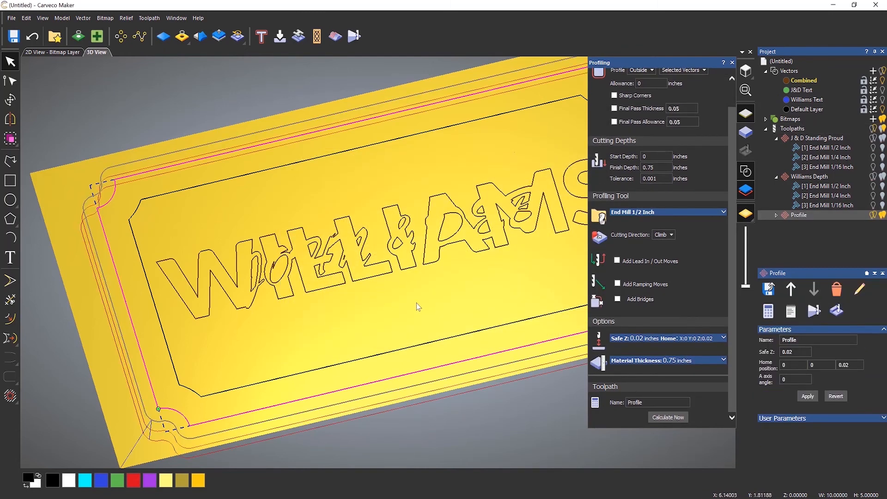
Set the profile tool's stepdown to 0.25 inches and recalculate the profile toolpath.
{"action": "left_click_drag", "start_coordinate": [436, 285], "coordinate": [292, 264]}
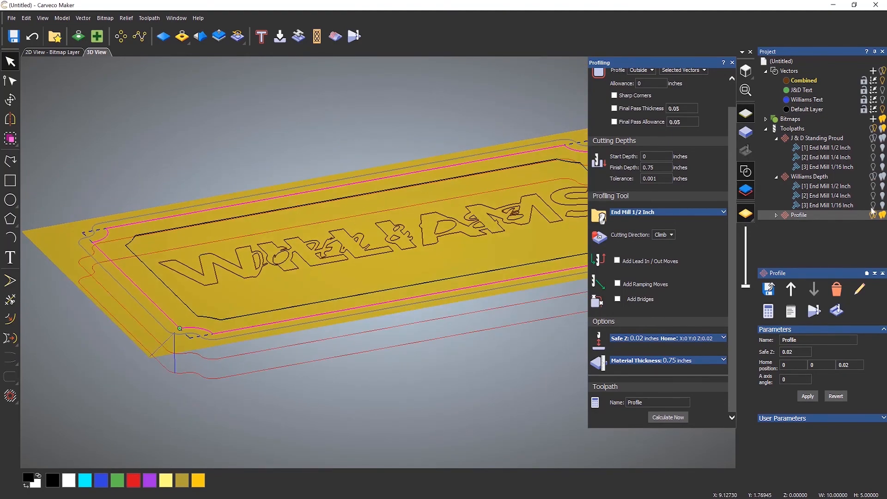
{"action": "scroll", "coordinate": [185, 376], "scroll_direction": "up", "scroll_amount": 5}
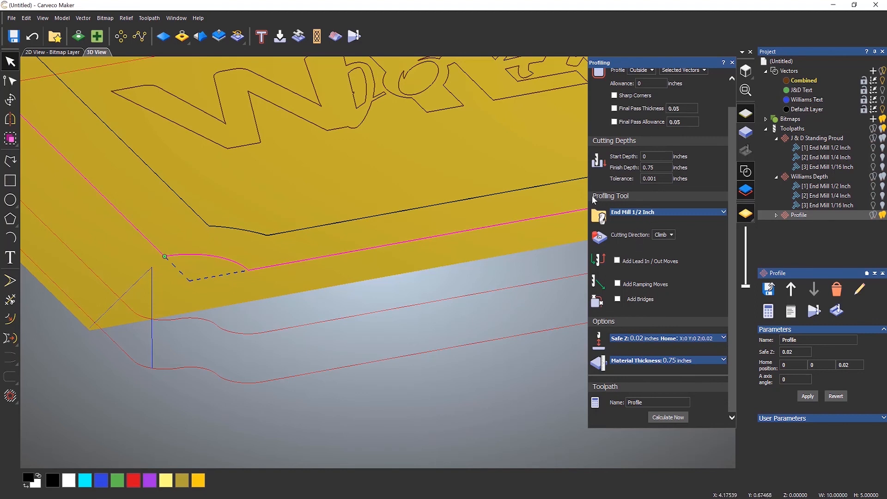
{"action": "left_click", "coordinate": [631, 213]}
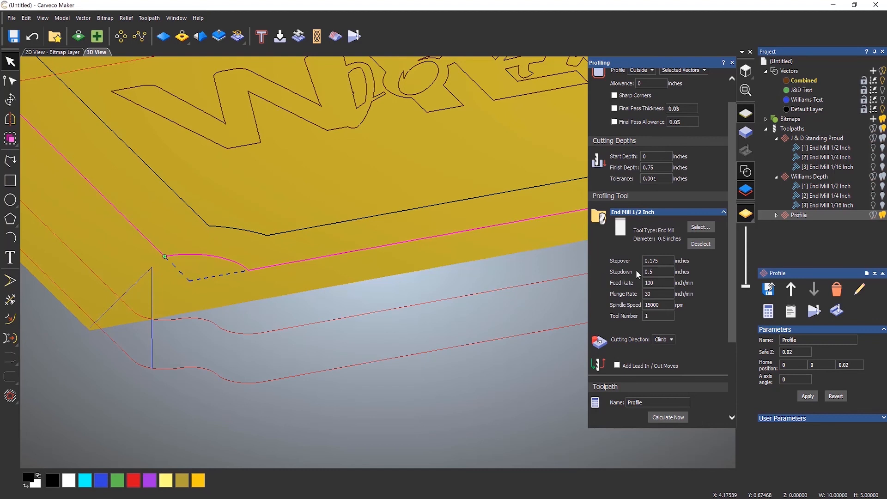
{"action": "left_click", "coordinate": [656, 272]}
{"action": "left_click_drag", "start_coordinate": [656, 272], "coordinate": [604, 275]}
{"action": "type", "text": "0.25"}
{"action": "left_click", "coordinate": [670, 419]}
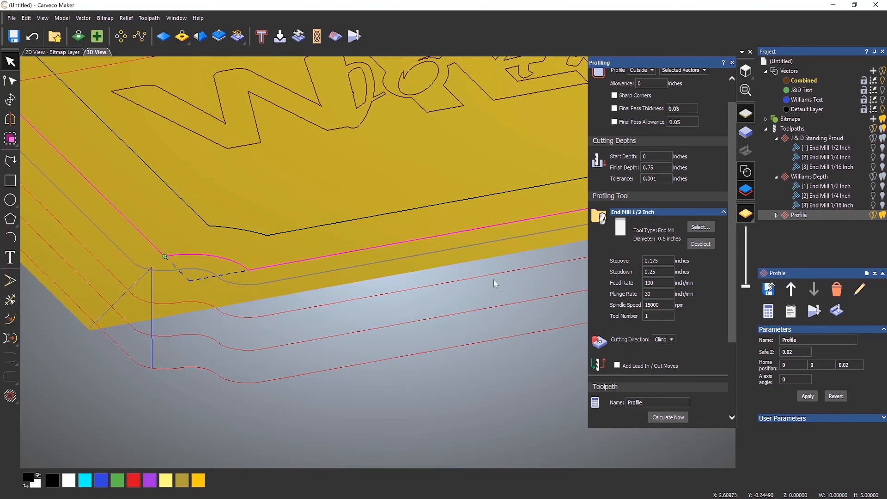
{"action": "left_click", "coordinate": [873, 217]}
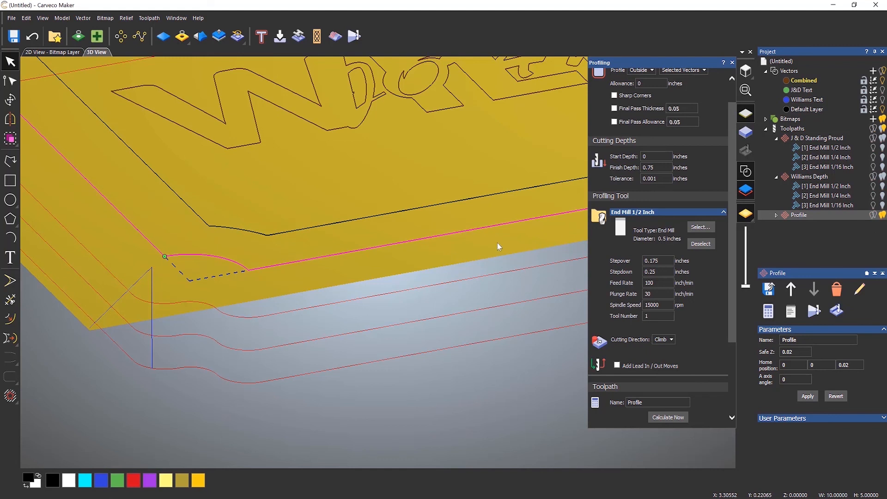
Close the profiling settings and simulate all toolpaths on the sign.
{"action": "scroll", "coordinate": [430, 160], "scroll_direction": "down", "scroll_amount": 6}
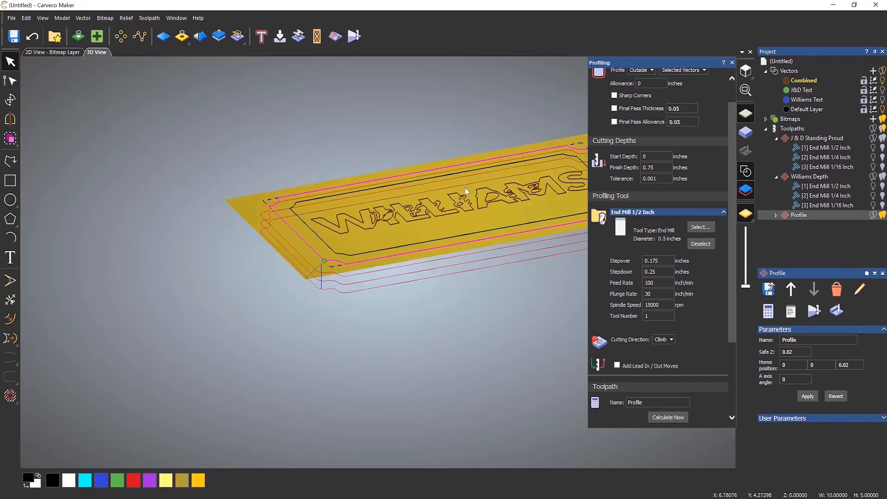
{"action": "middle_click_drag", "start_coordinate": [464, 185], "coordinate": [373, 193]}
{"action": "left_click_drag", "start_coordinate": [375, 197], "coordinate": [423, 276]}
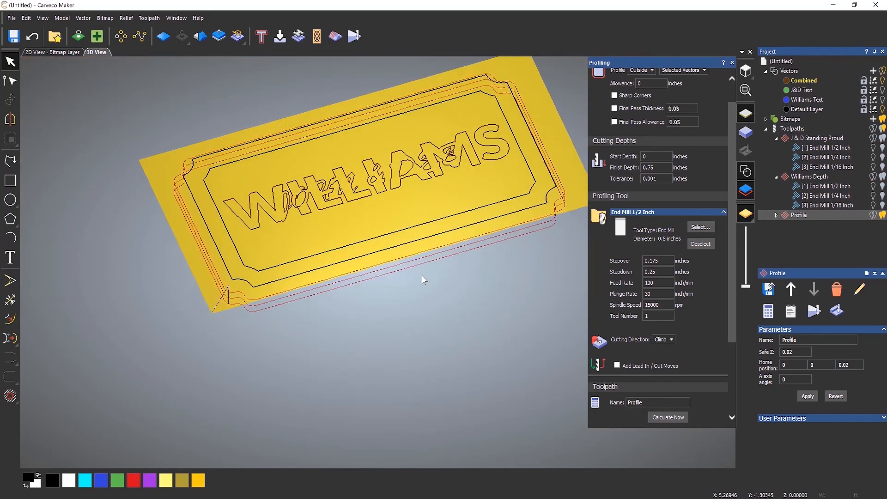
{"action": "left_click", "coordinate": [733, 63]}
{"action": "scroll", "coordinate": [406, 279], "scroll_direction": "up", "scroll_amount": 3}
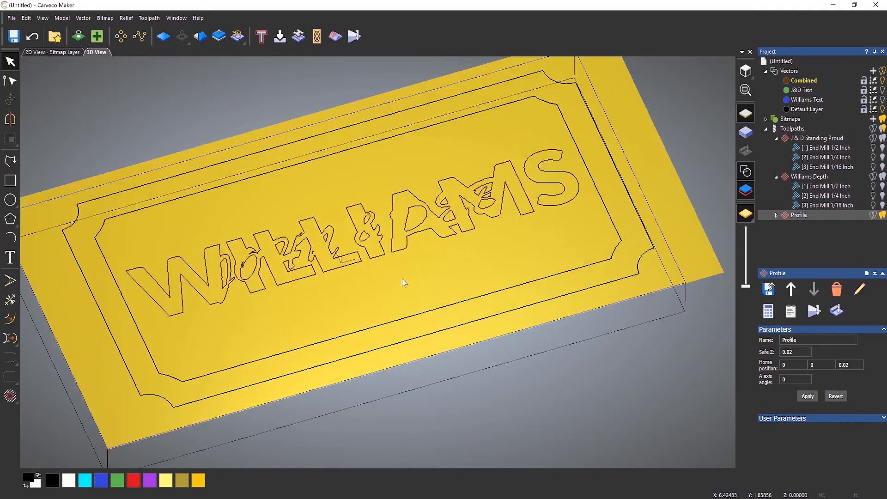
{"action": "right_click", "coordinate": [793, 129]}
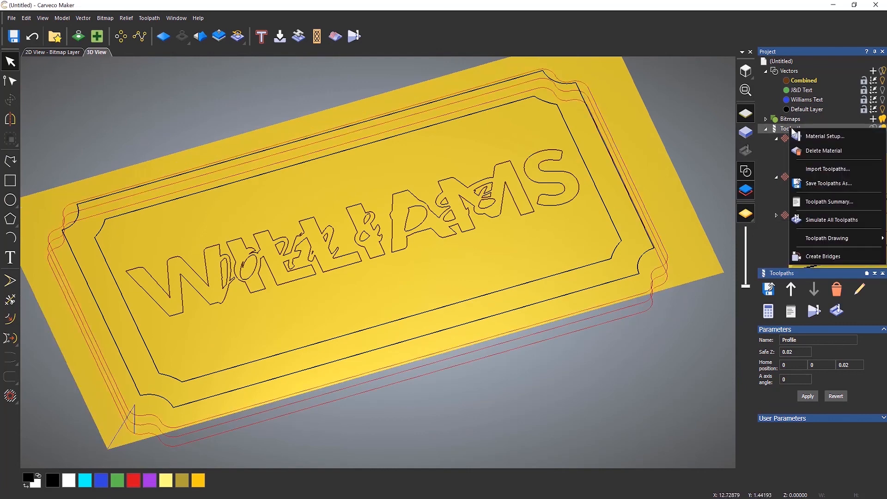
{"action": "left_click", "coordinate": [837, 219]}
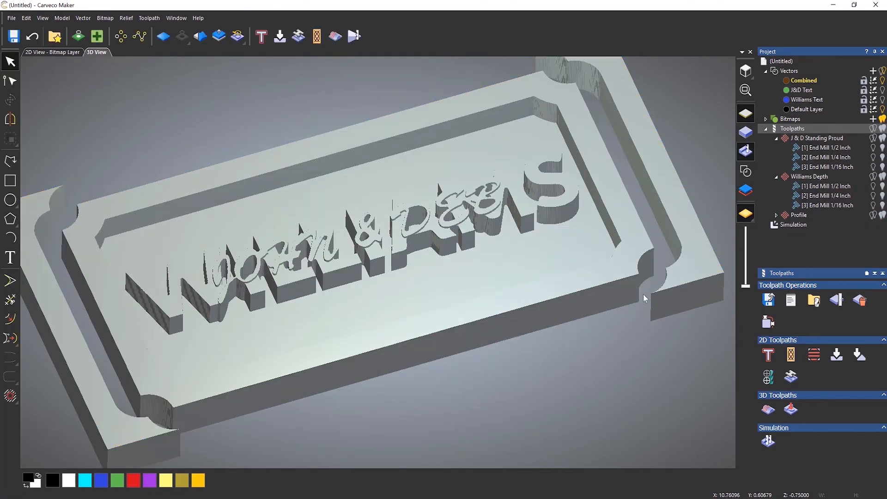
{"action": "left_click_drag", "start_coordinate": [503, 233], "coordinate": [499, 253]}
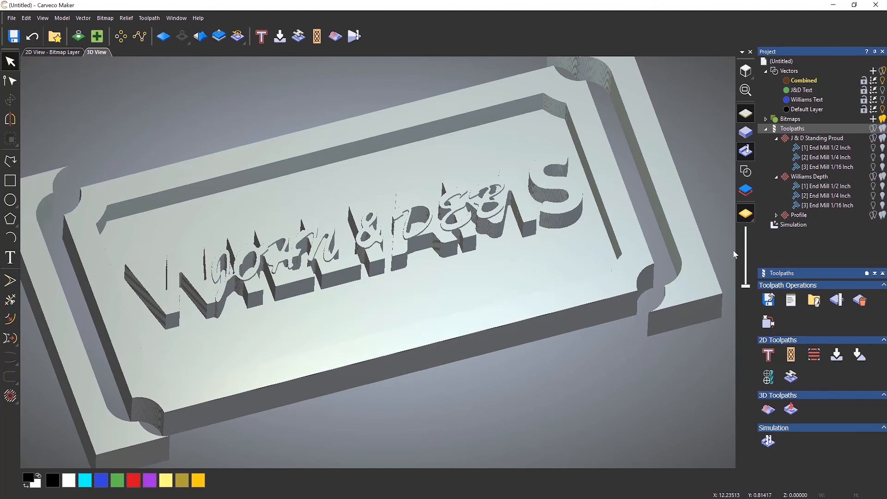
Delete the waste material from the simulation, keeping the picked sign piece, and inspect the cut-out sign.
{"action": "left_click", "coordinate": [794, 226]}
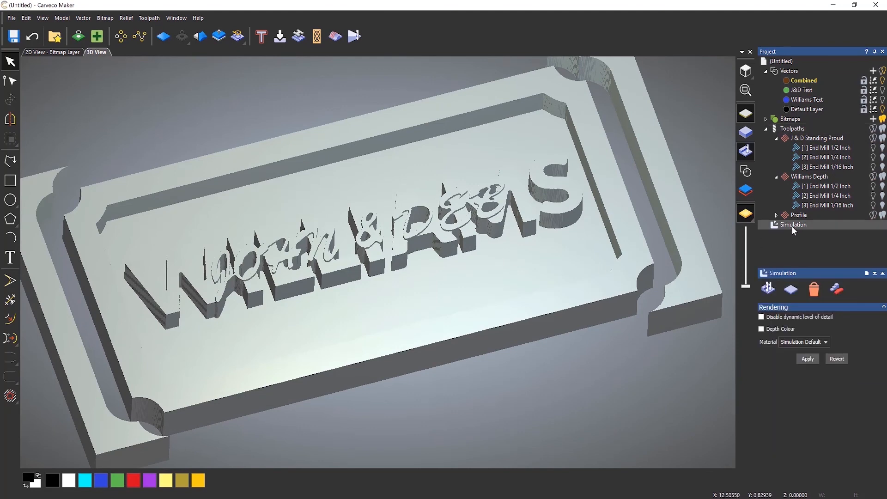
{"action": "left_click", "coordinate": [842, 294]}
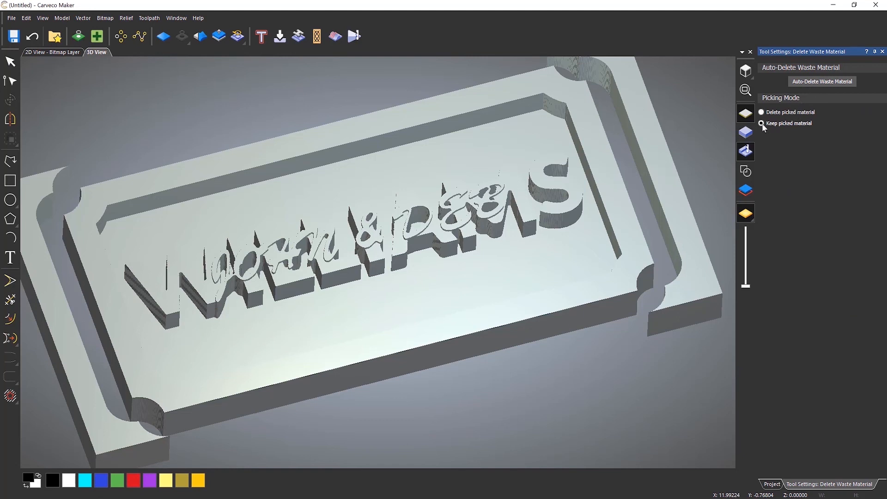
{"action": "left_click", "coordinate": [492, 282]}
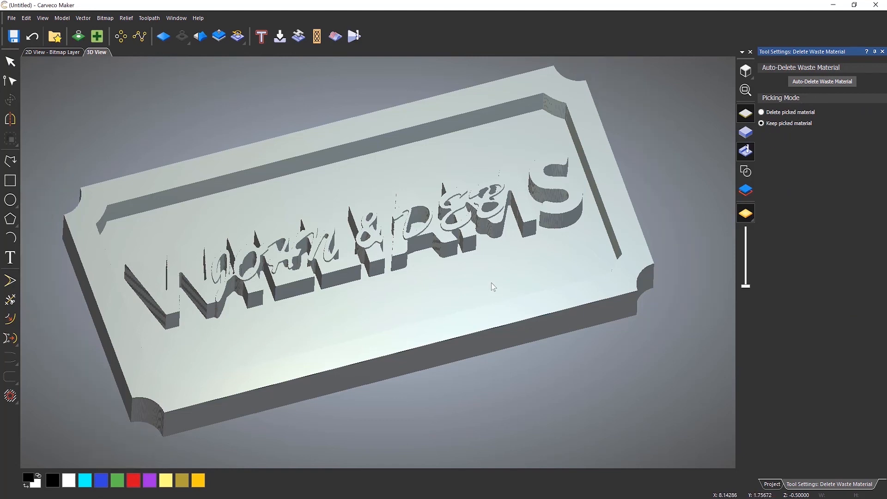
{"action": "left_click_drag", "start_coordinate": [550, 286], "coordinate": [471, 307]}
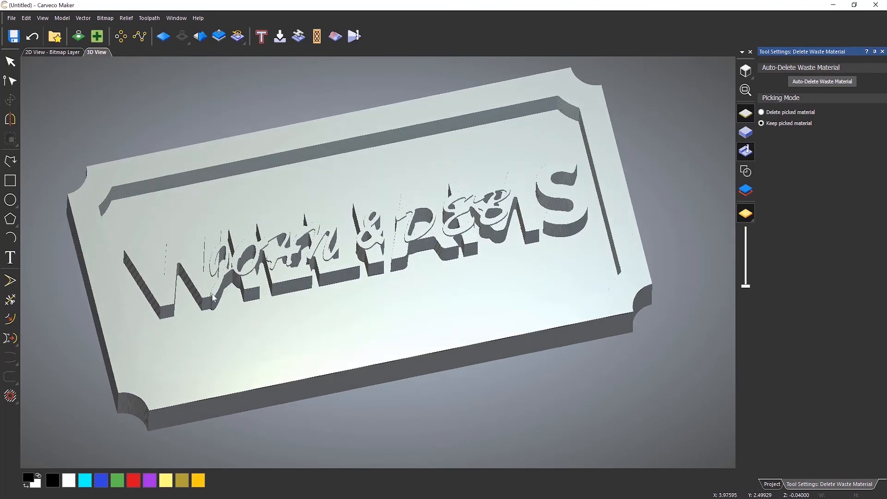
{"action": "scroll", "coordinate": [181, 296], "scroll_direction": "up", "scroll_amount": 3}
{"action": "middle_click_drag", "start_coordinate": [505, 314], "coordinate": [486, 322]}
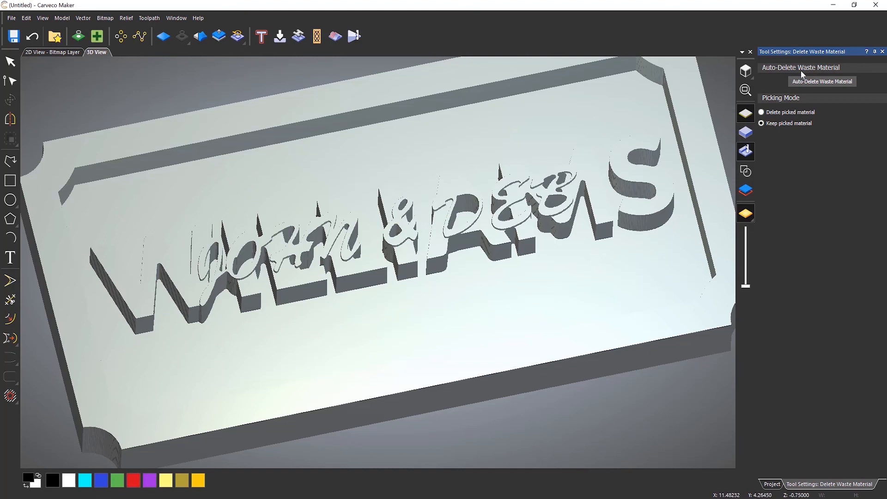
{"action": "left_click", "coordinate": [883, 52]}
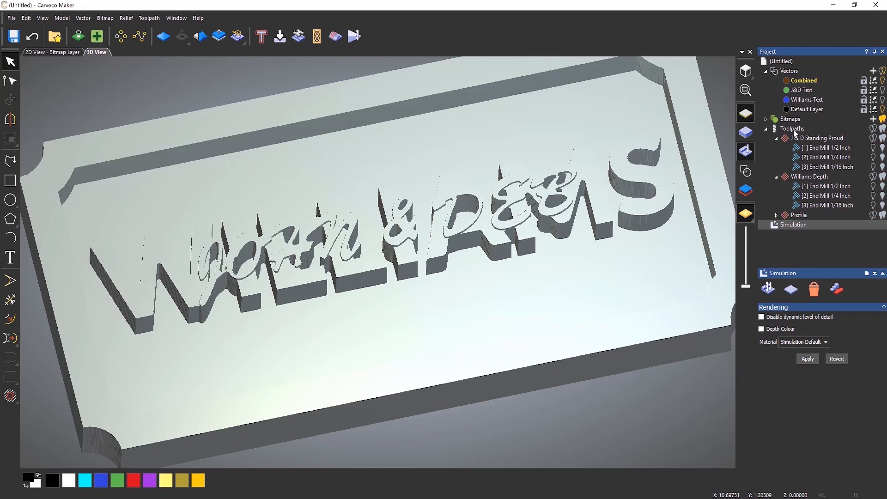
Open Save Toolpaths, enable saving to separate files and appending toolpath details to file names, then browse for a location.
{"action": "left_click", "coordinate": [795, 131]}
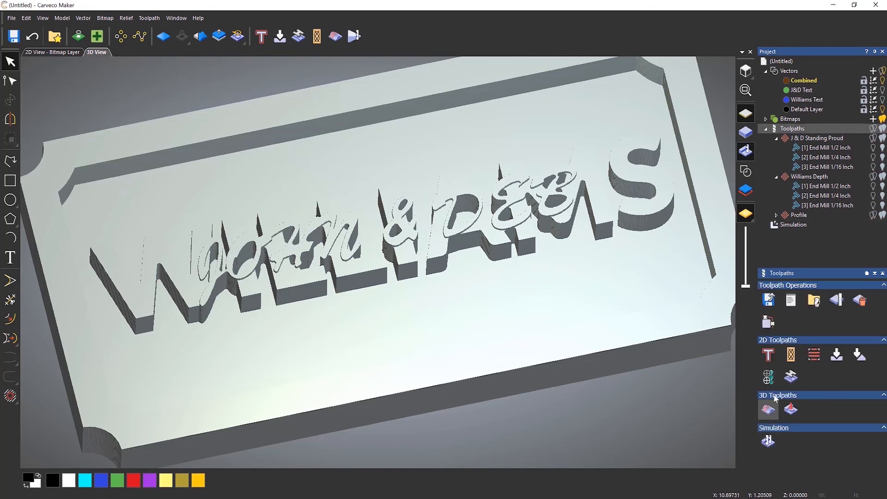
{"action": "left_click", "coordinate": [769, 298]}
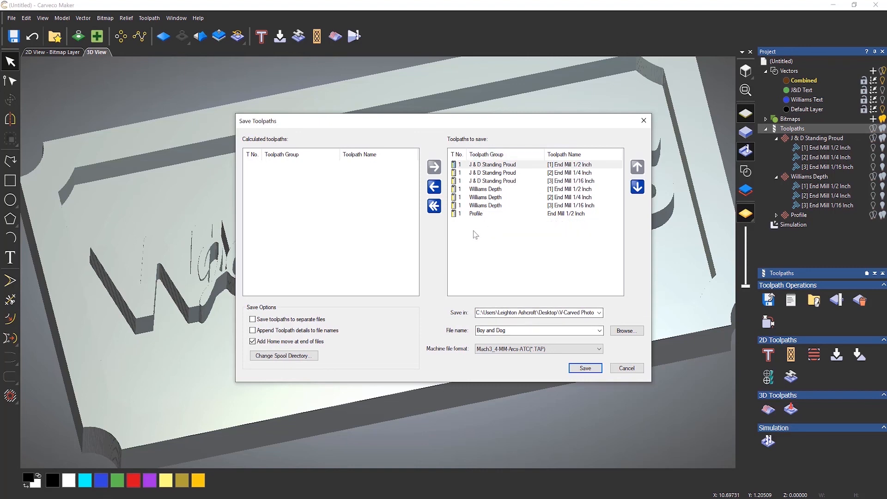
{"action": "left_click", "coordinate": [253, 319]}
{"action": "left_click", "coordinate": [253, 331]}
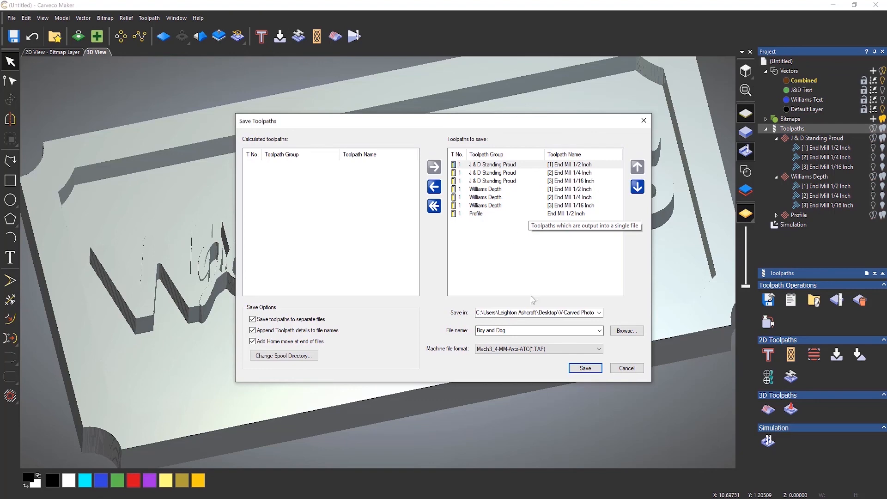
{"action": "left_click", "coordinate": [626, 331]}
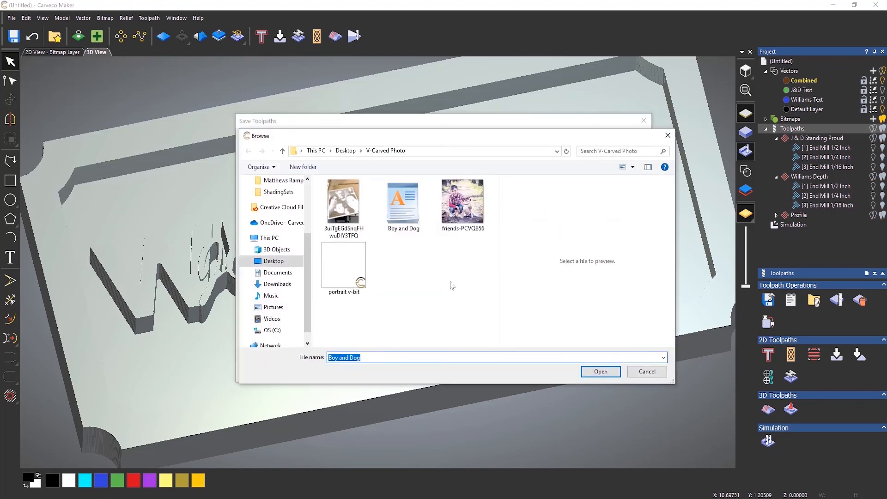
Create a new Desktop folder named Stacked Text, open it, and set the toolpath file name to Stacked.
{"action": "left_click", "coordinate": [345, 151]}
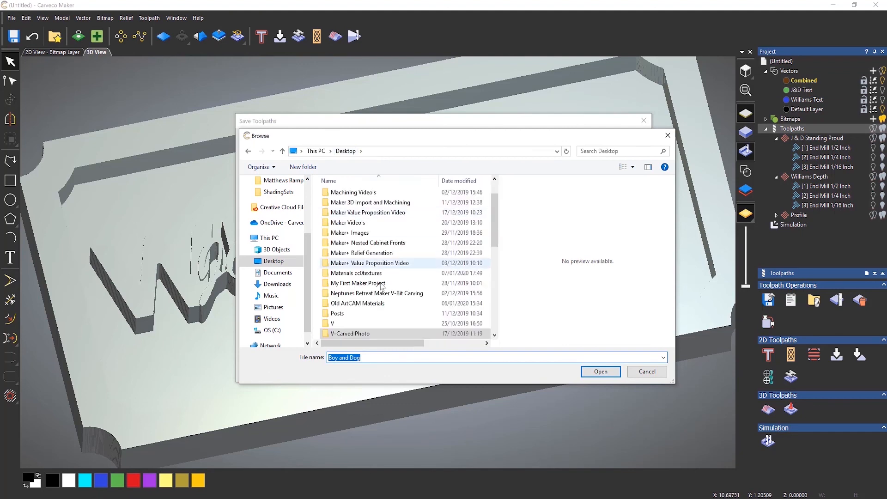
{"action": "left_click", "coordinate": [306, 167]}
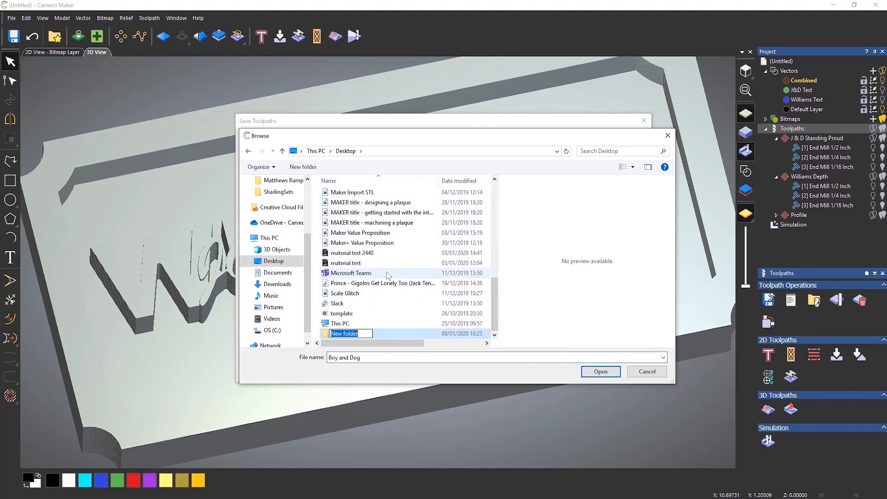
{"action": "type", "text": "Stacked Text"}
{"action": "left_click", "coordinate": [595, 374]}
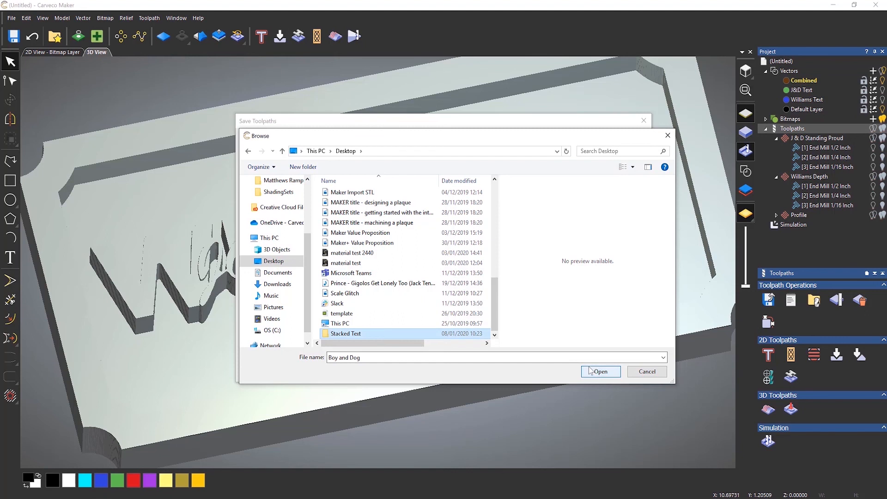
{"action": "left_click", "coordinate": [597, 373]}
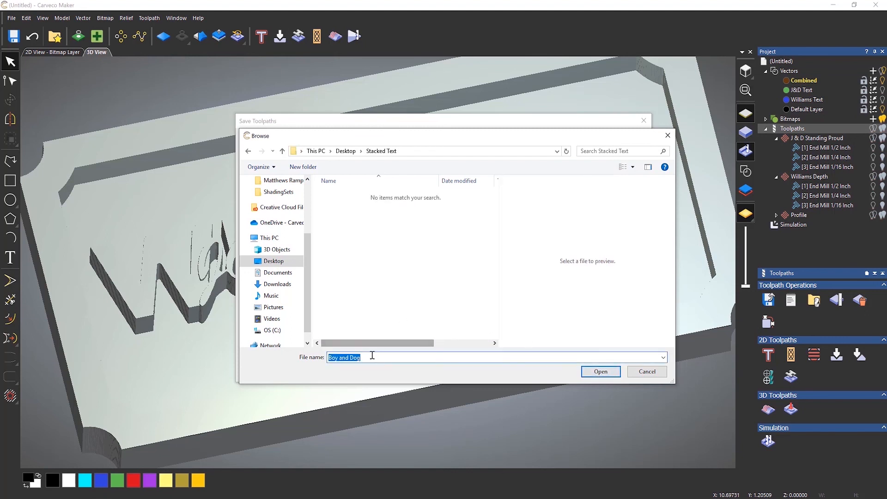
{"action": "type", "text": "Stacked"}
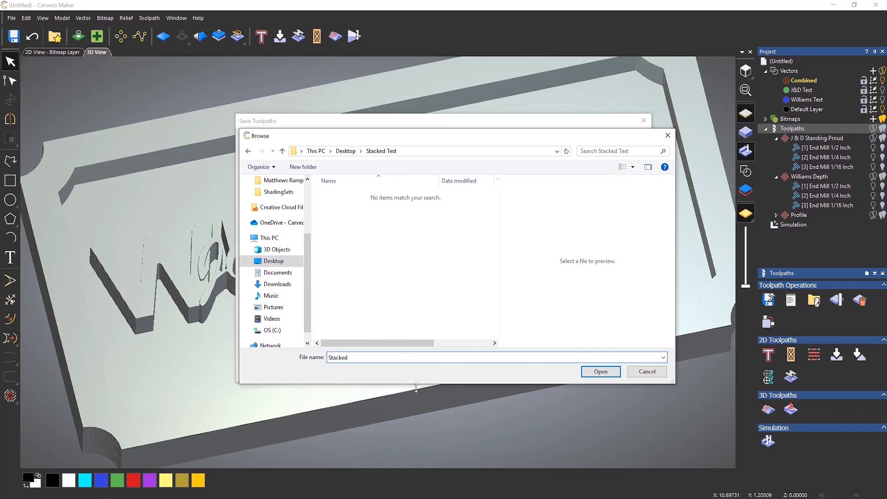
{"action": "left_click", "coordinate": [595, 372]}
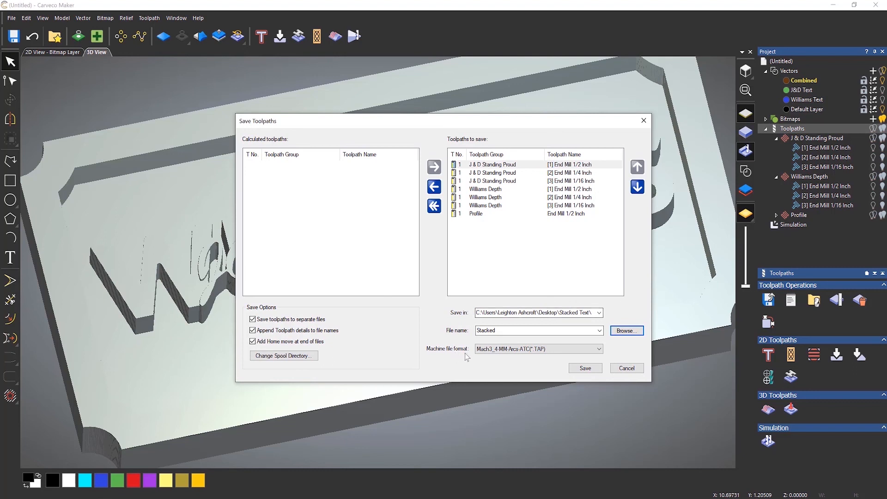
Set the machine file format to G Code Arcs (mm) (*.tap) for the saved toolpaths.
{"action": "left_click", "coordinate": [515, 350]}
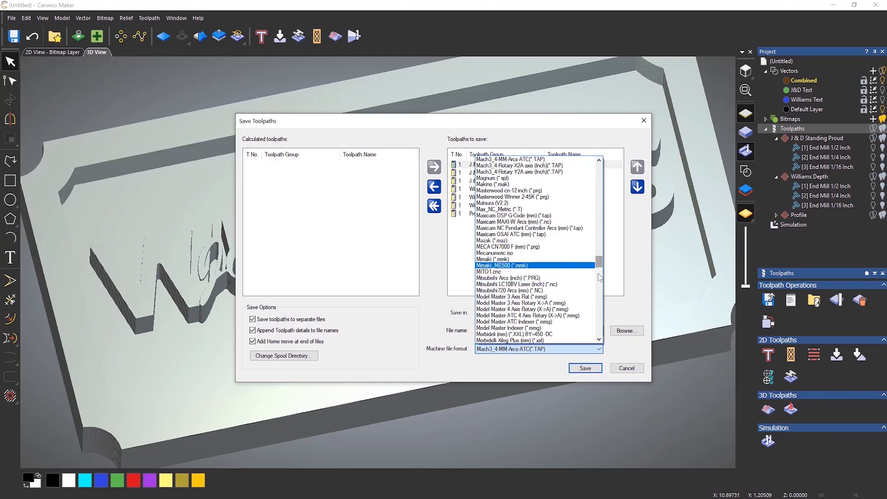
{"action": "left_click_drag", "start_coordinate": [599, 266], "coordinate": [590, 165]}
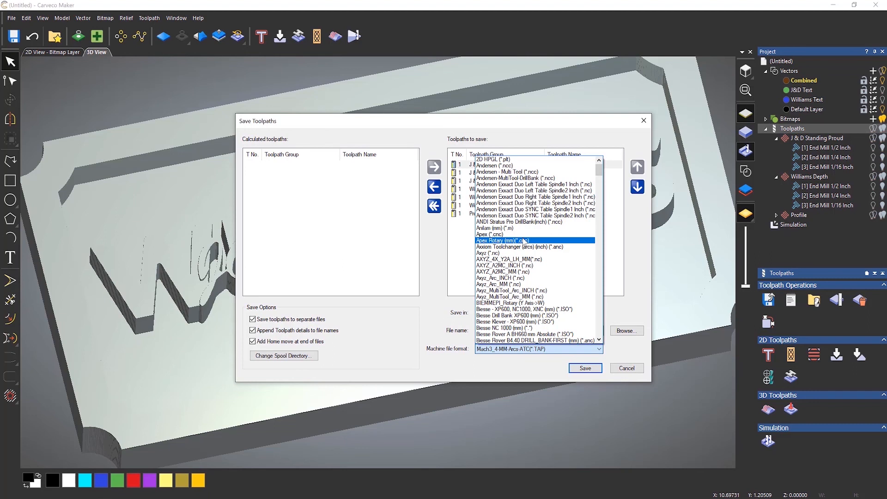
{"action": "scroll", "coordinate": [525, 241], "scroll_direction": "down", "scroll_amount": 20}
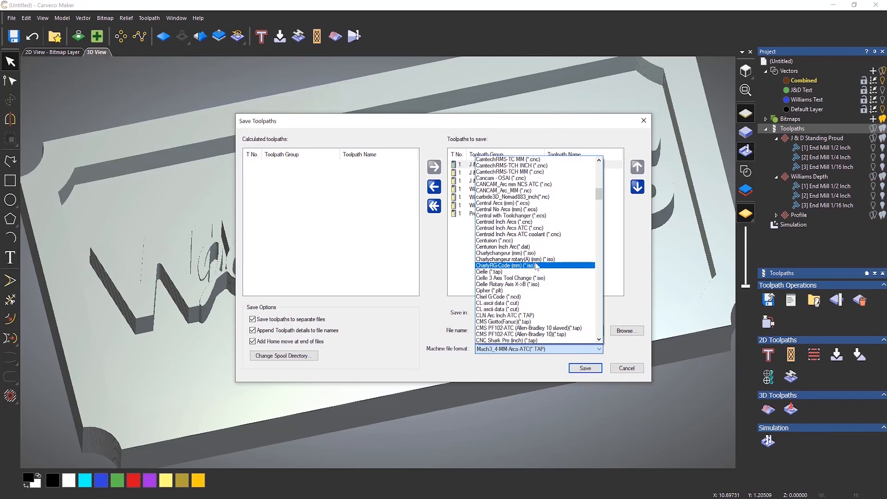
{"action": "scroll", "coordinate": [545, 265], "scroll_direction": "down", "scroll_amount": 9}
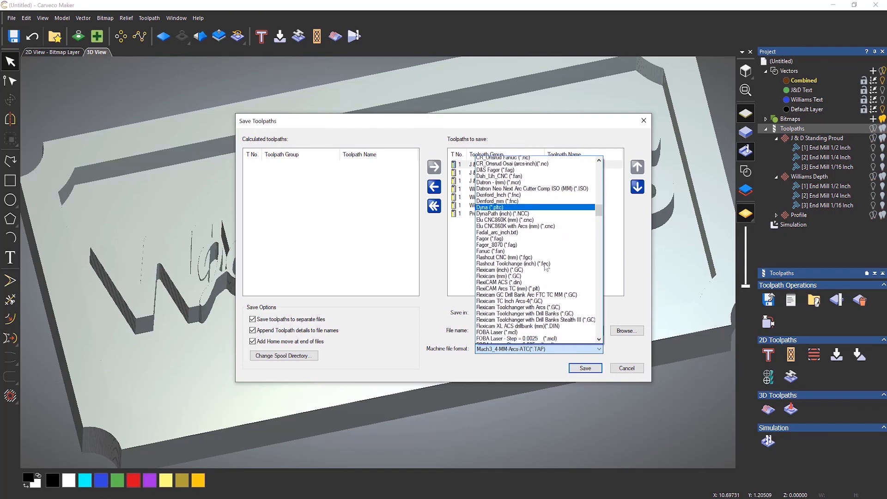
{"action": "scroll", "coordinate": [547, 264], "scroll_direction": "down", "scroll_amount": 1}
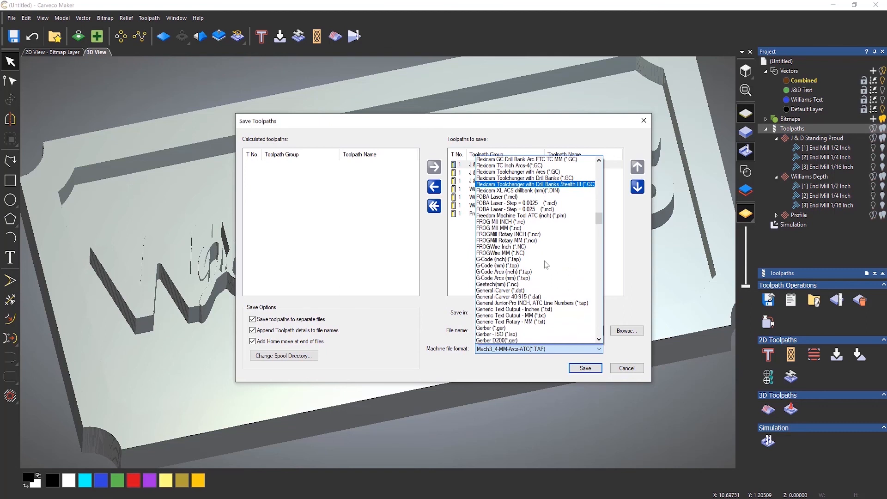
{"action": "left_click", "coordinate": [495, 280]}
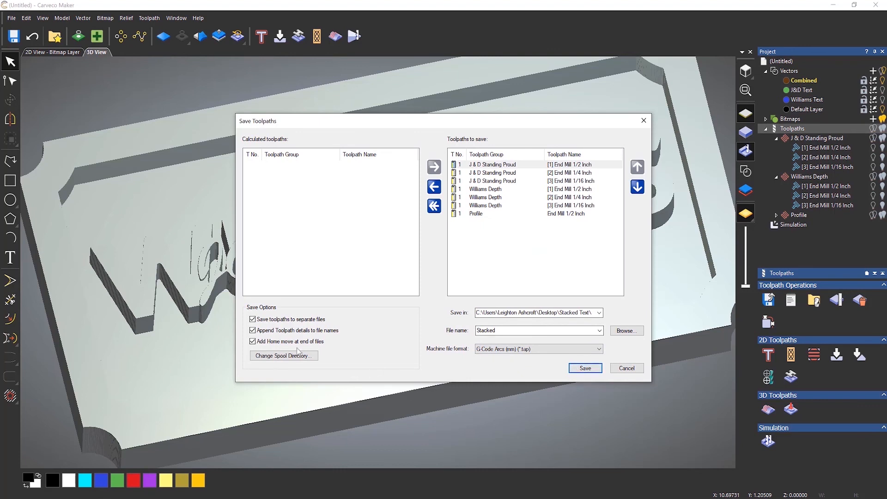
Open the Stacked Text folder in File Explorer and review the saved toolpath files.
{"action": "mouse_move", "coordinate": [40, 498]}
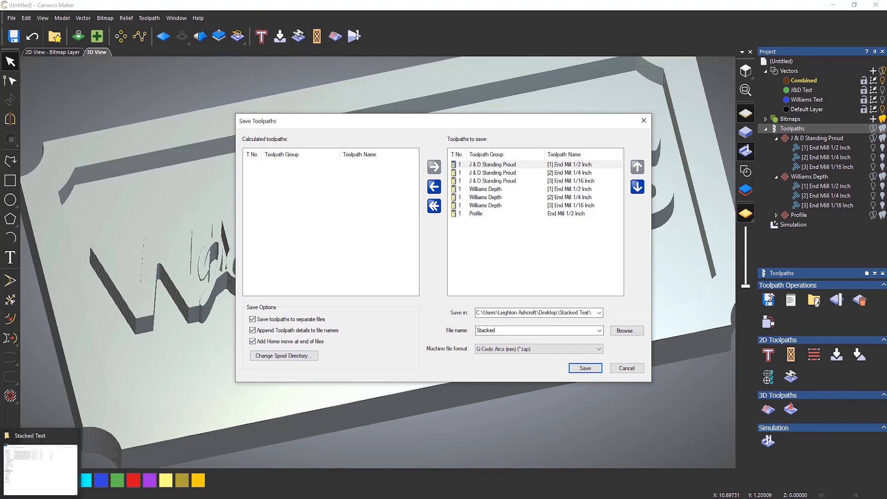
{"action": "left_click", "coordinate": [40, 469]}
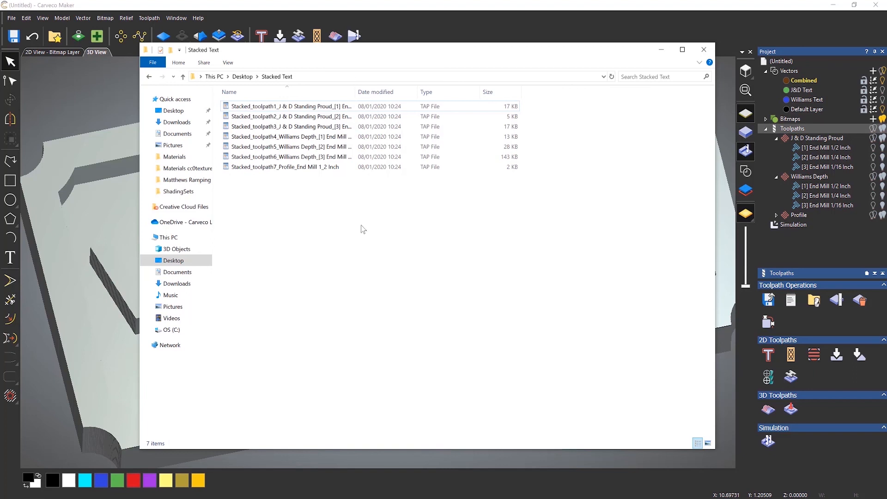
{"action": "left_click_drag", "start_coordinate": [356, 91], "coordinate": [446, 87]}
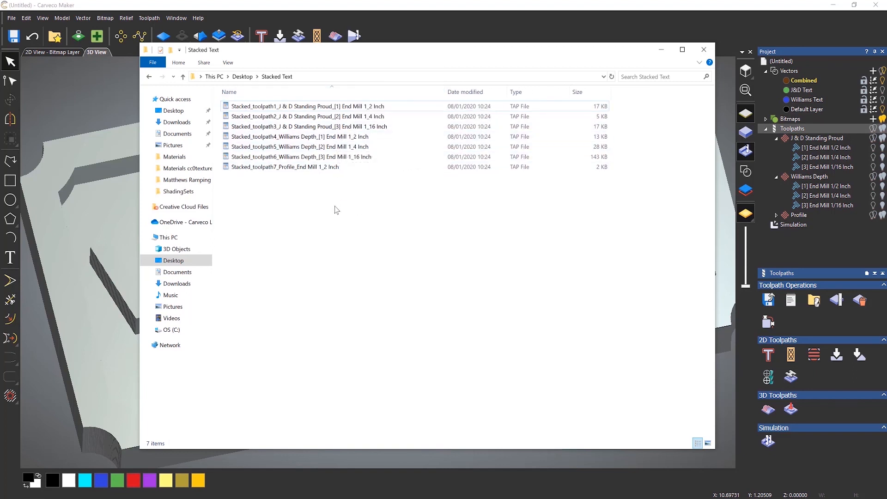
{"action": "left_click", "coordinate": [330, 108]}
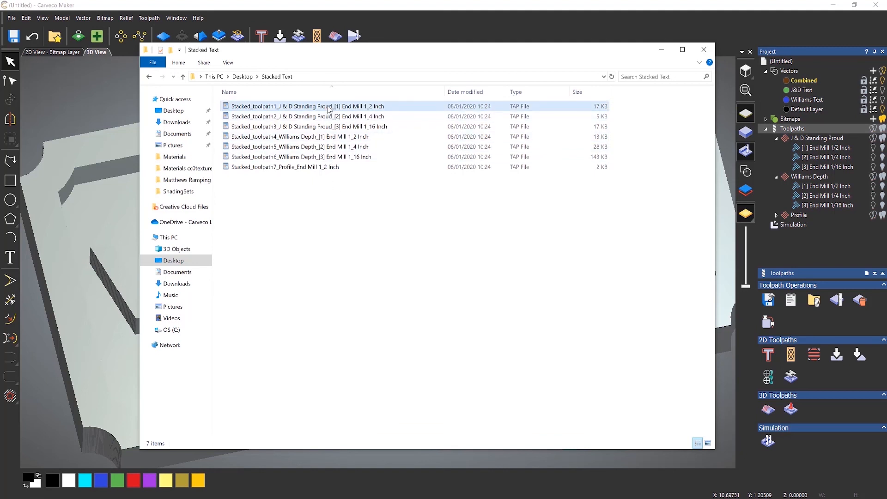
{"action": "right_click", "coordinate": [329, 108]}
{"action": "left_click", "coordinate": [359, 113]}
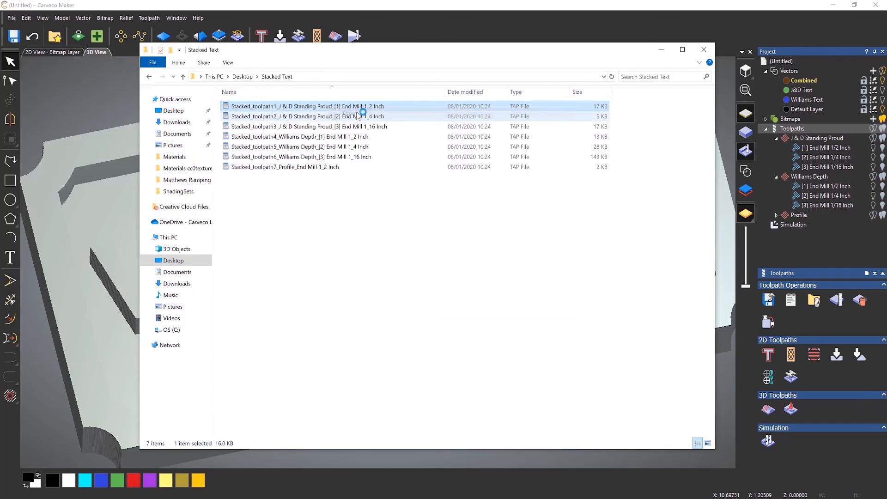